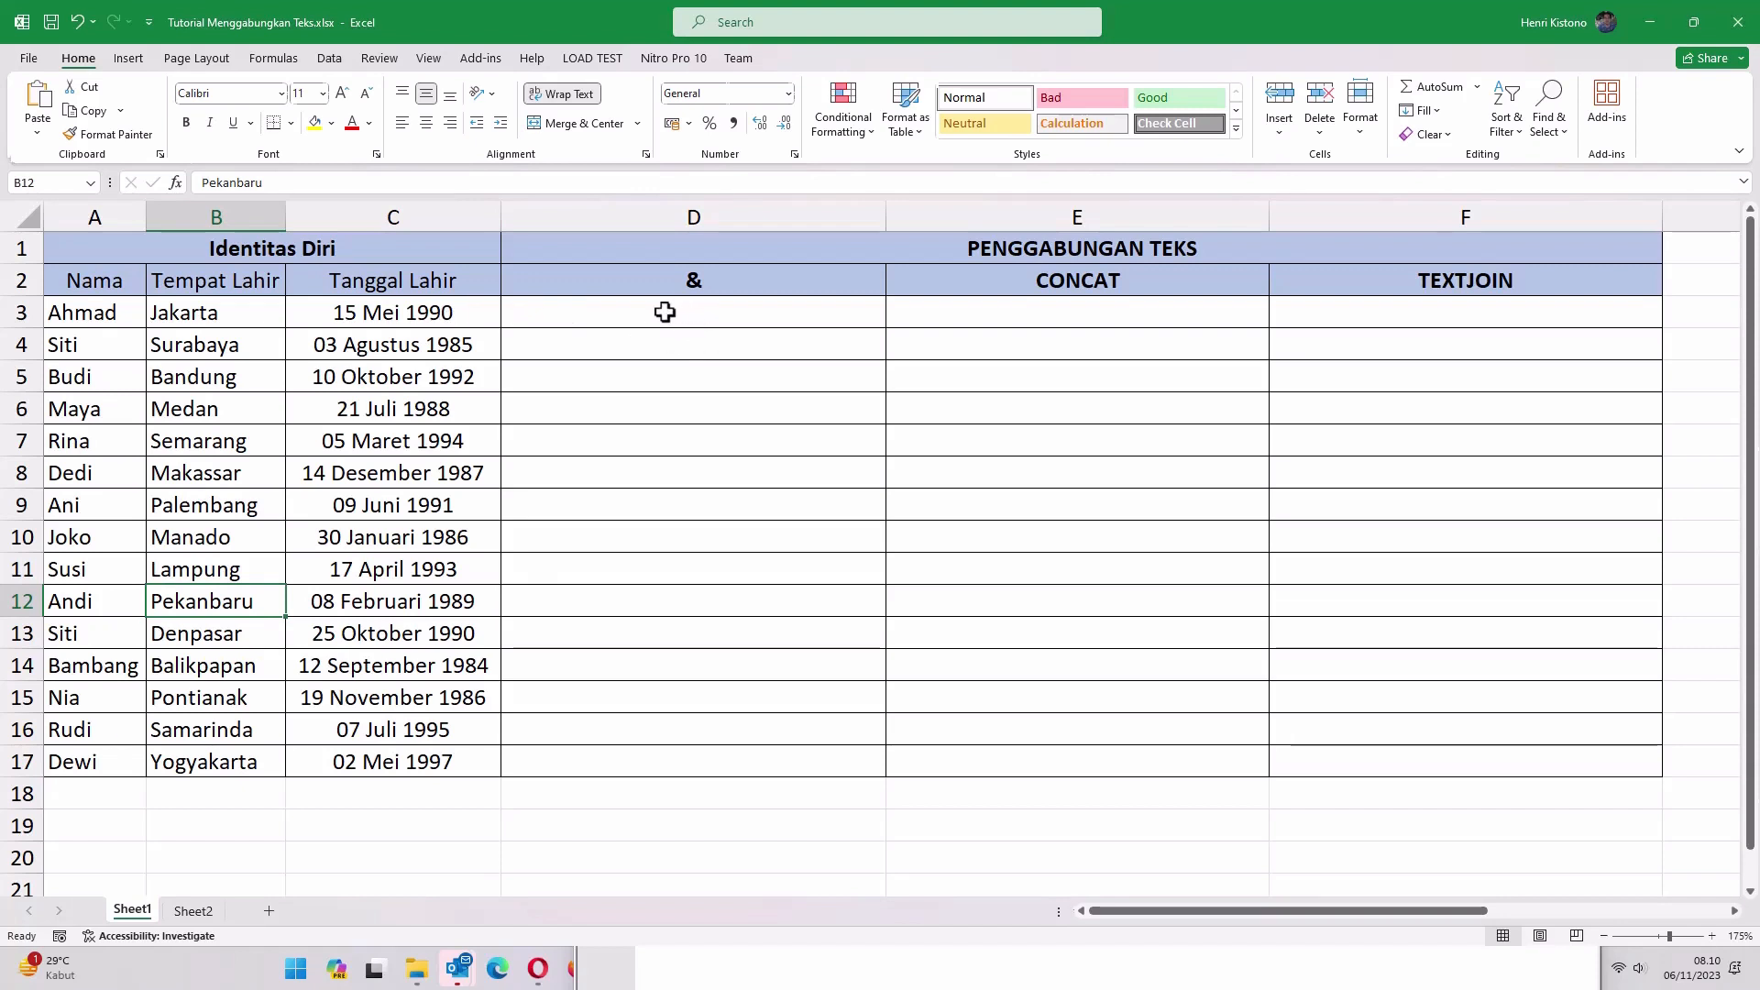
- Enter the formula =A3&B3&TEXT(C3; "DD MMMM YYYY") in D3 to join name, birthplace and formatted birth date
{"action": "left_click", "coordinate": [566, 312]}
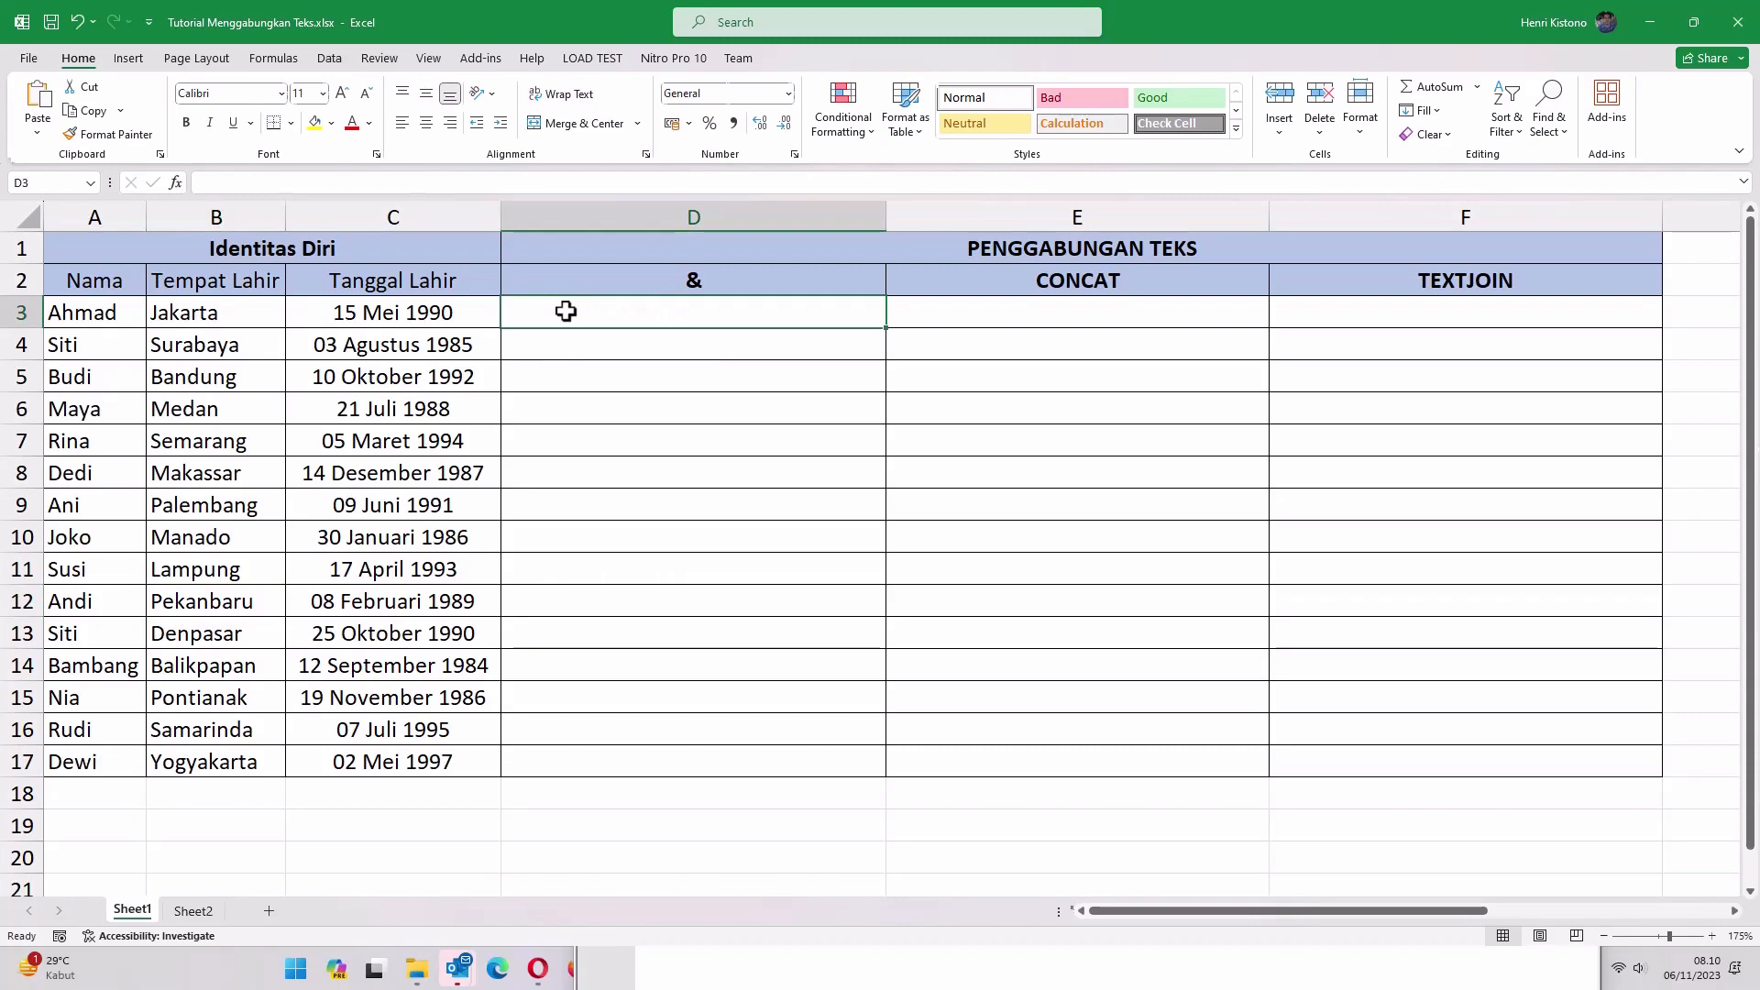
{"action": "type", "text": "="}
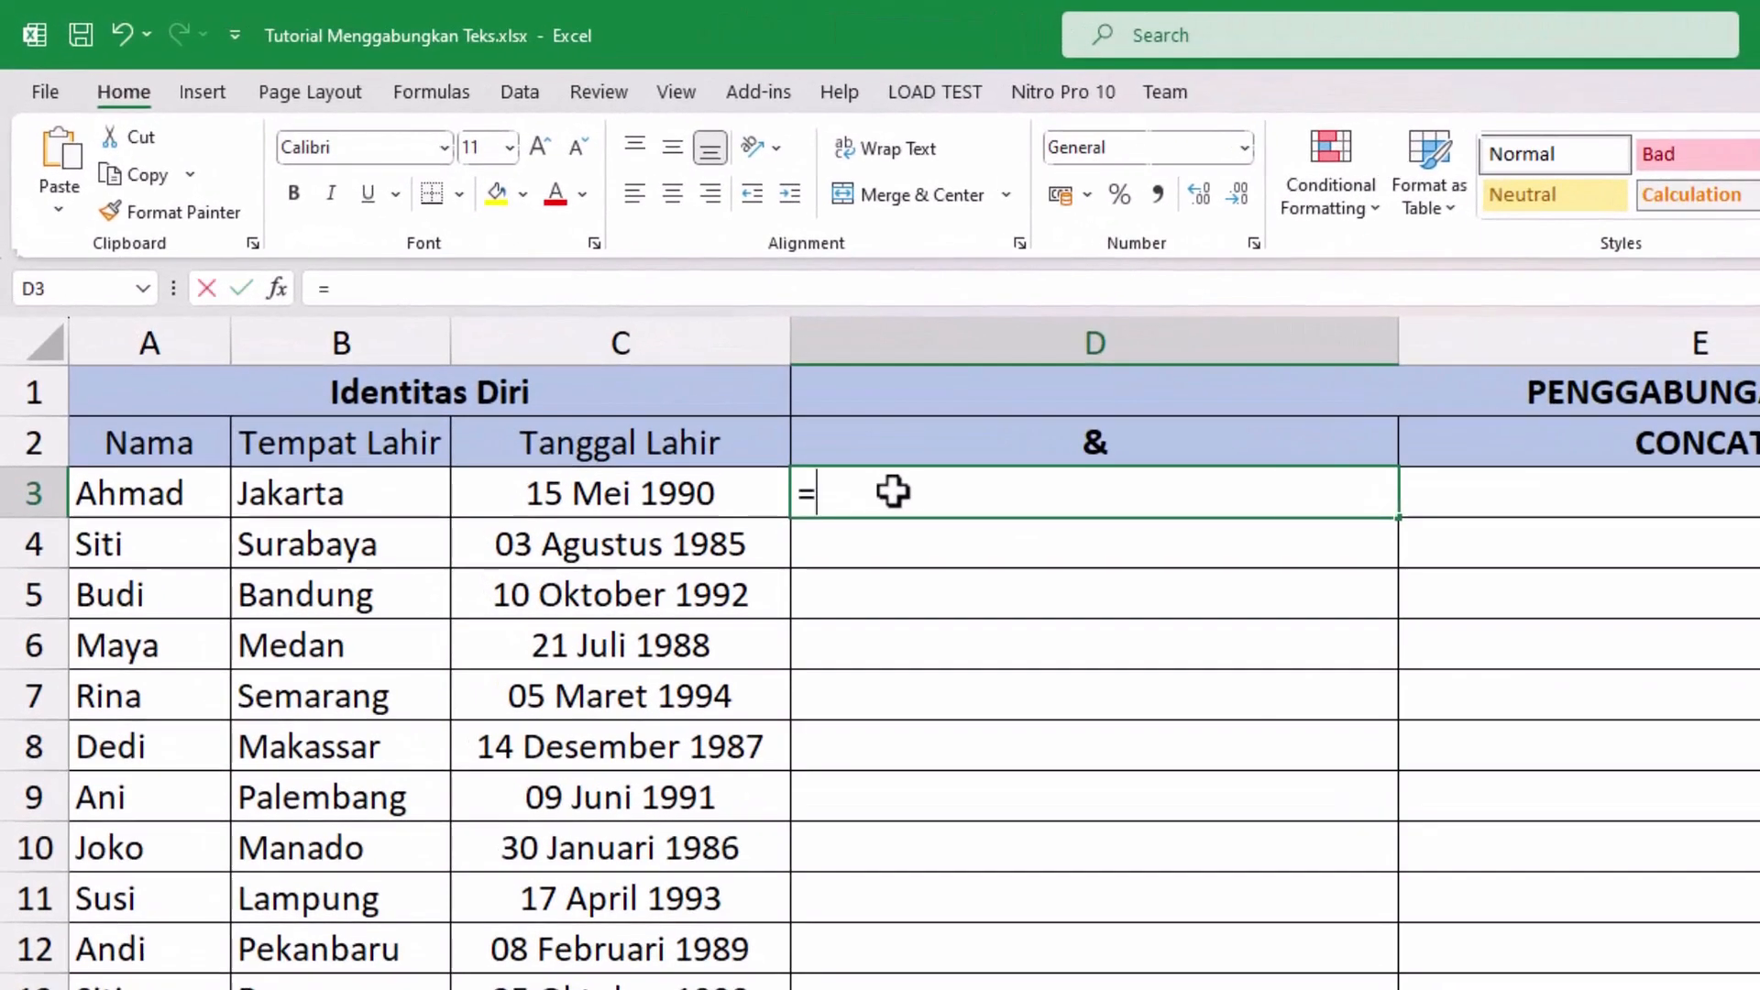
{"action": "type", "text": "A3"}
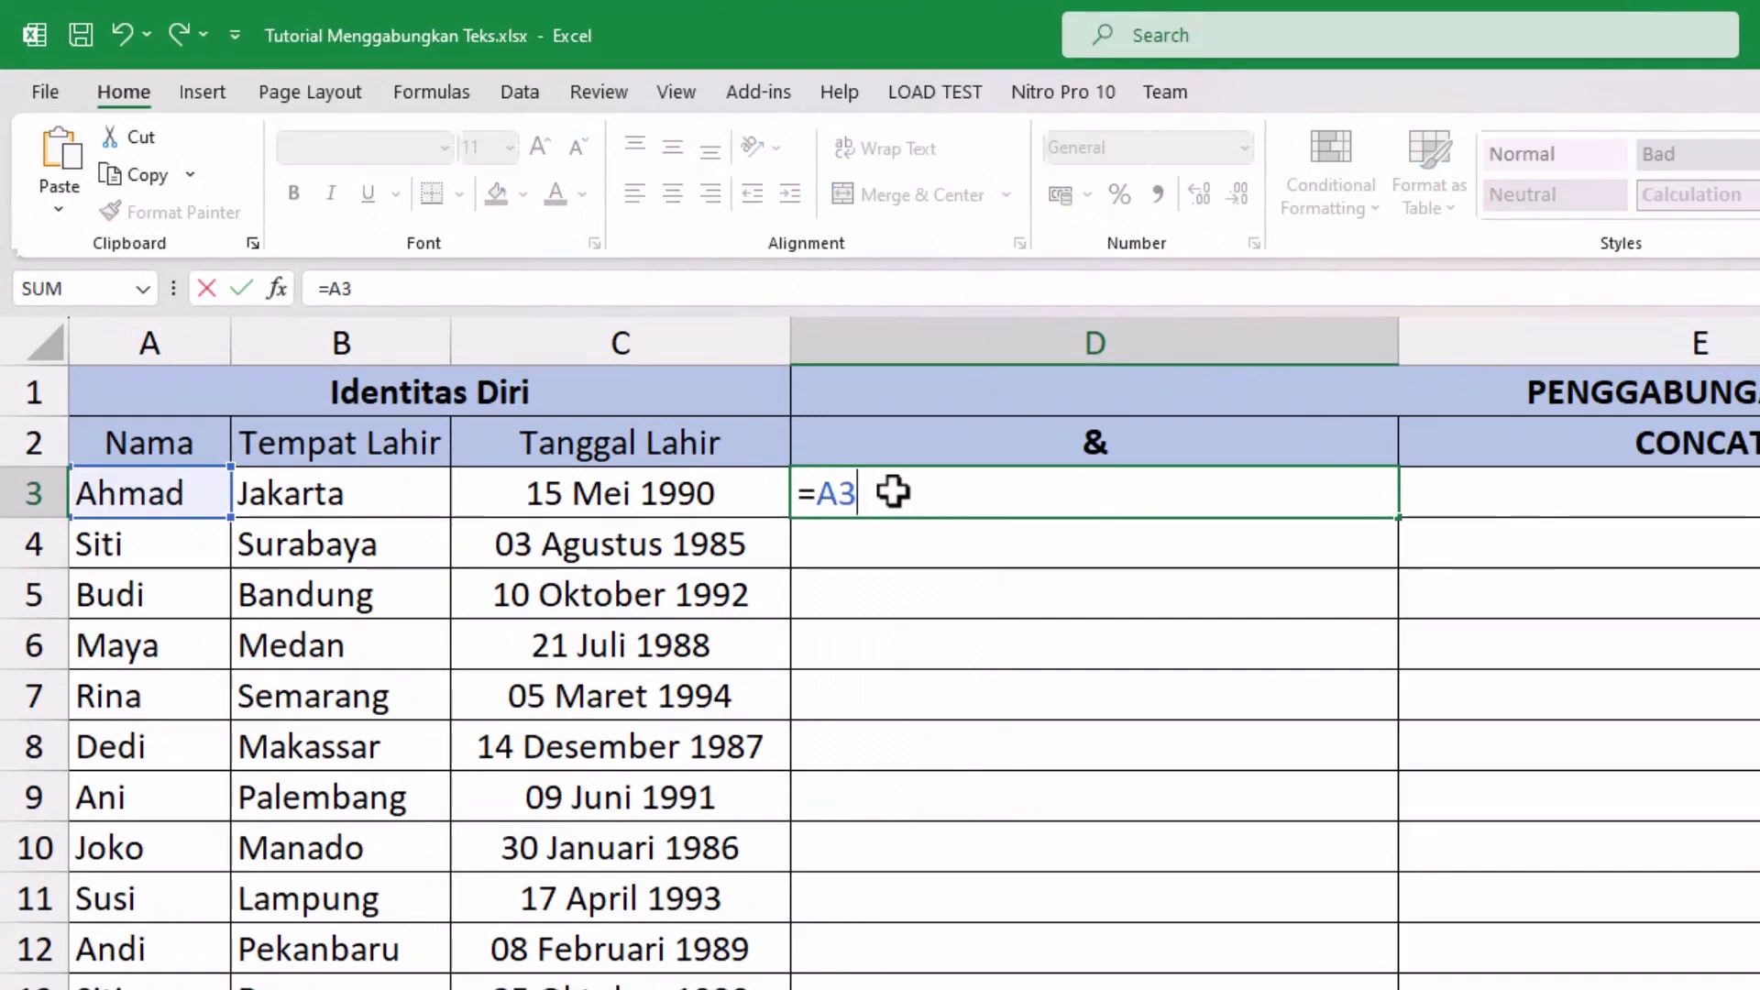
{"action": "type", "text": "&B"}
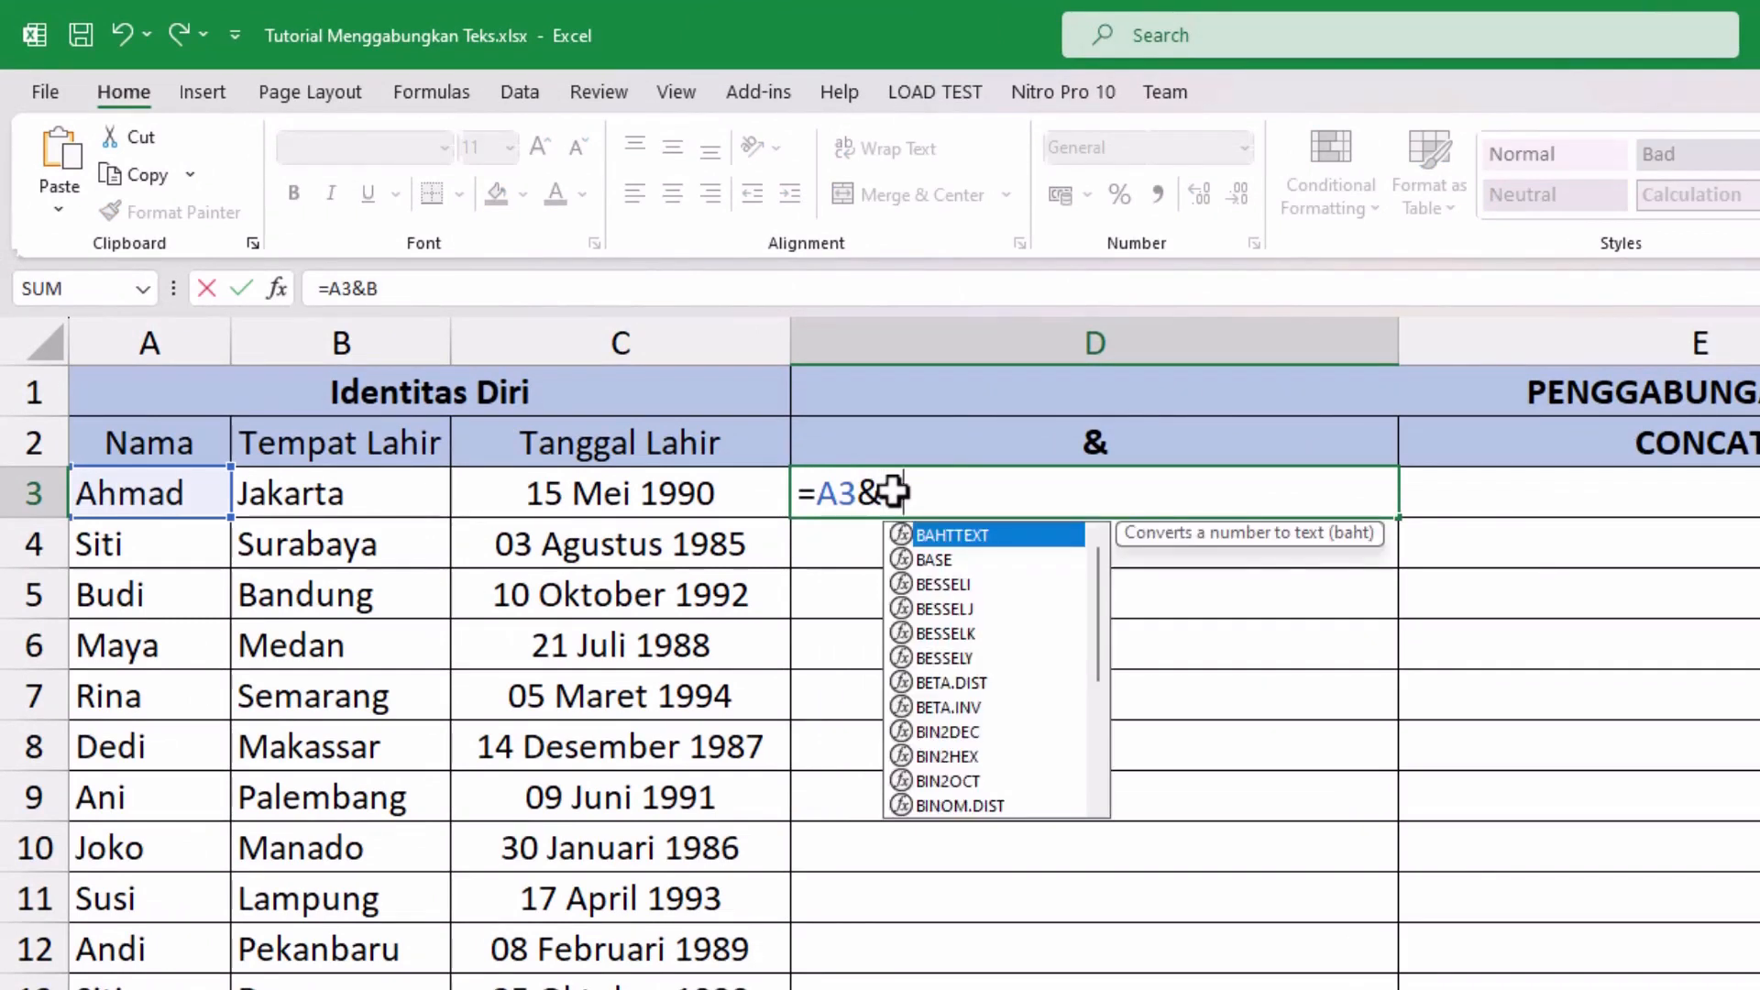
{"action": "type", "text": "3&"}
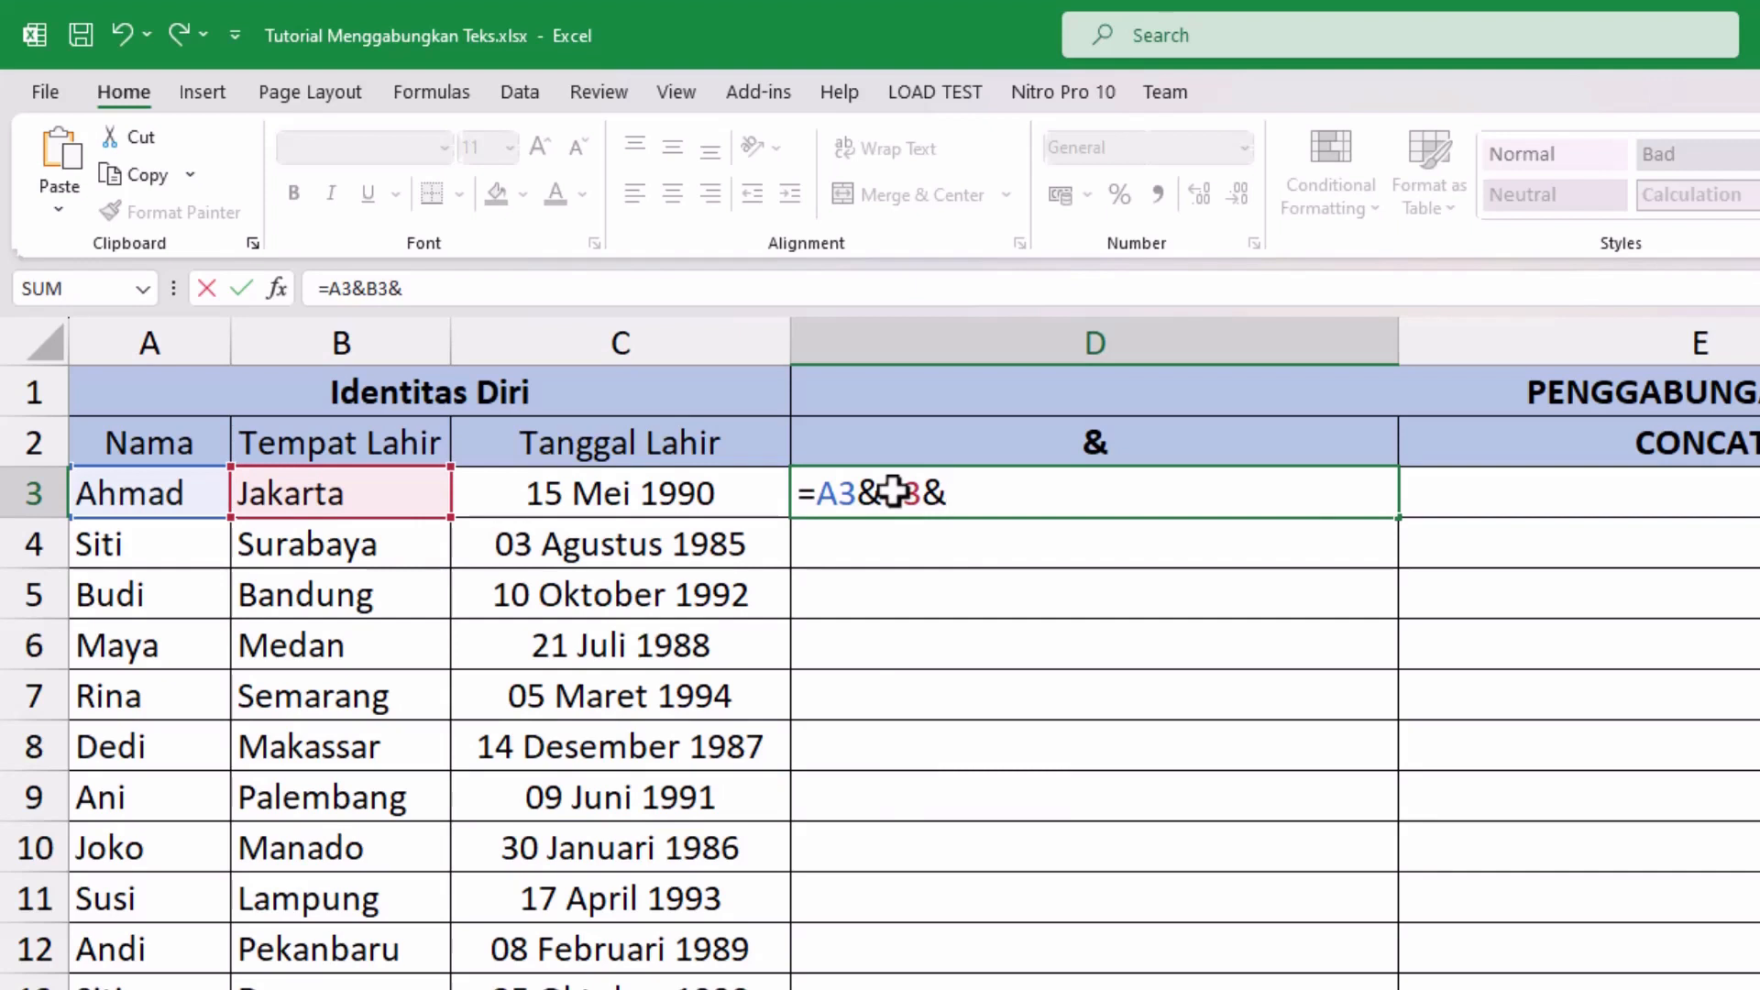
{"action": "type", "text": "Text("}
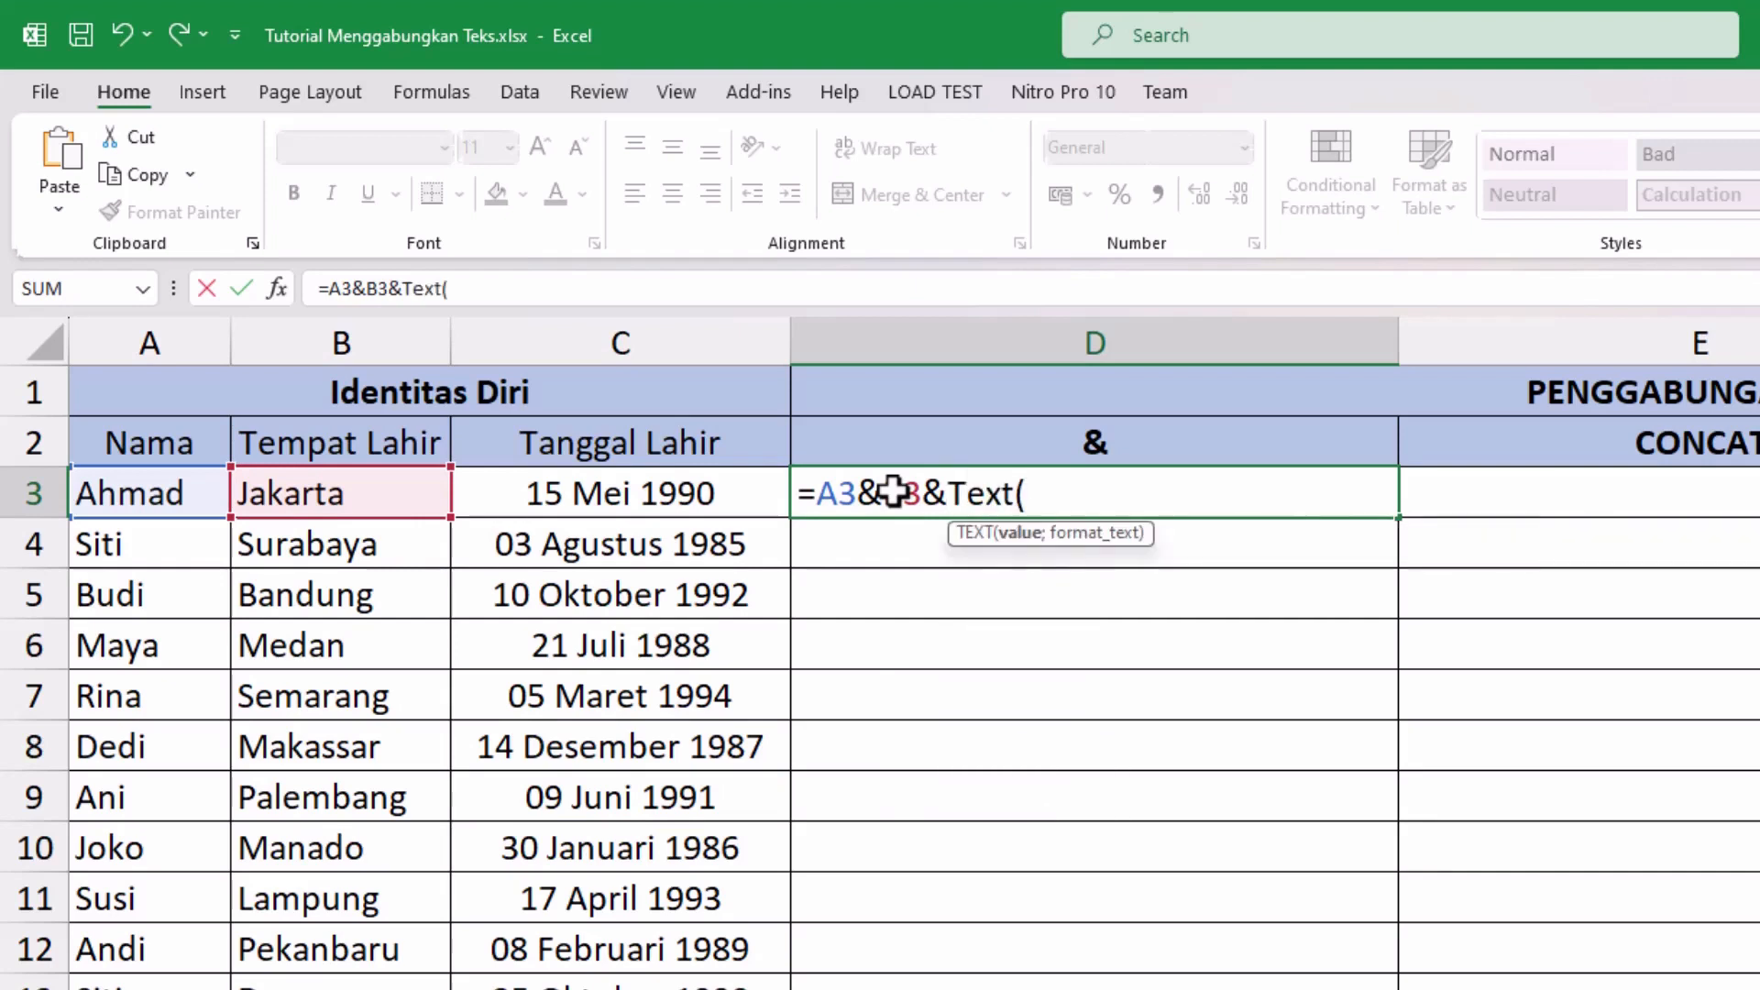
{"action": "type", "text": "C3"}
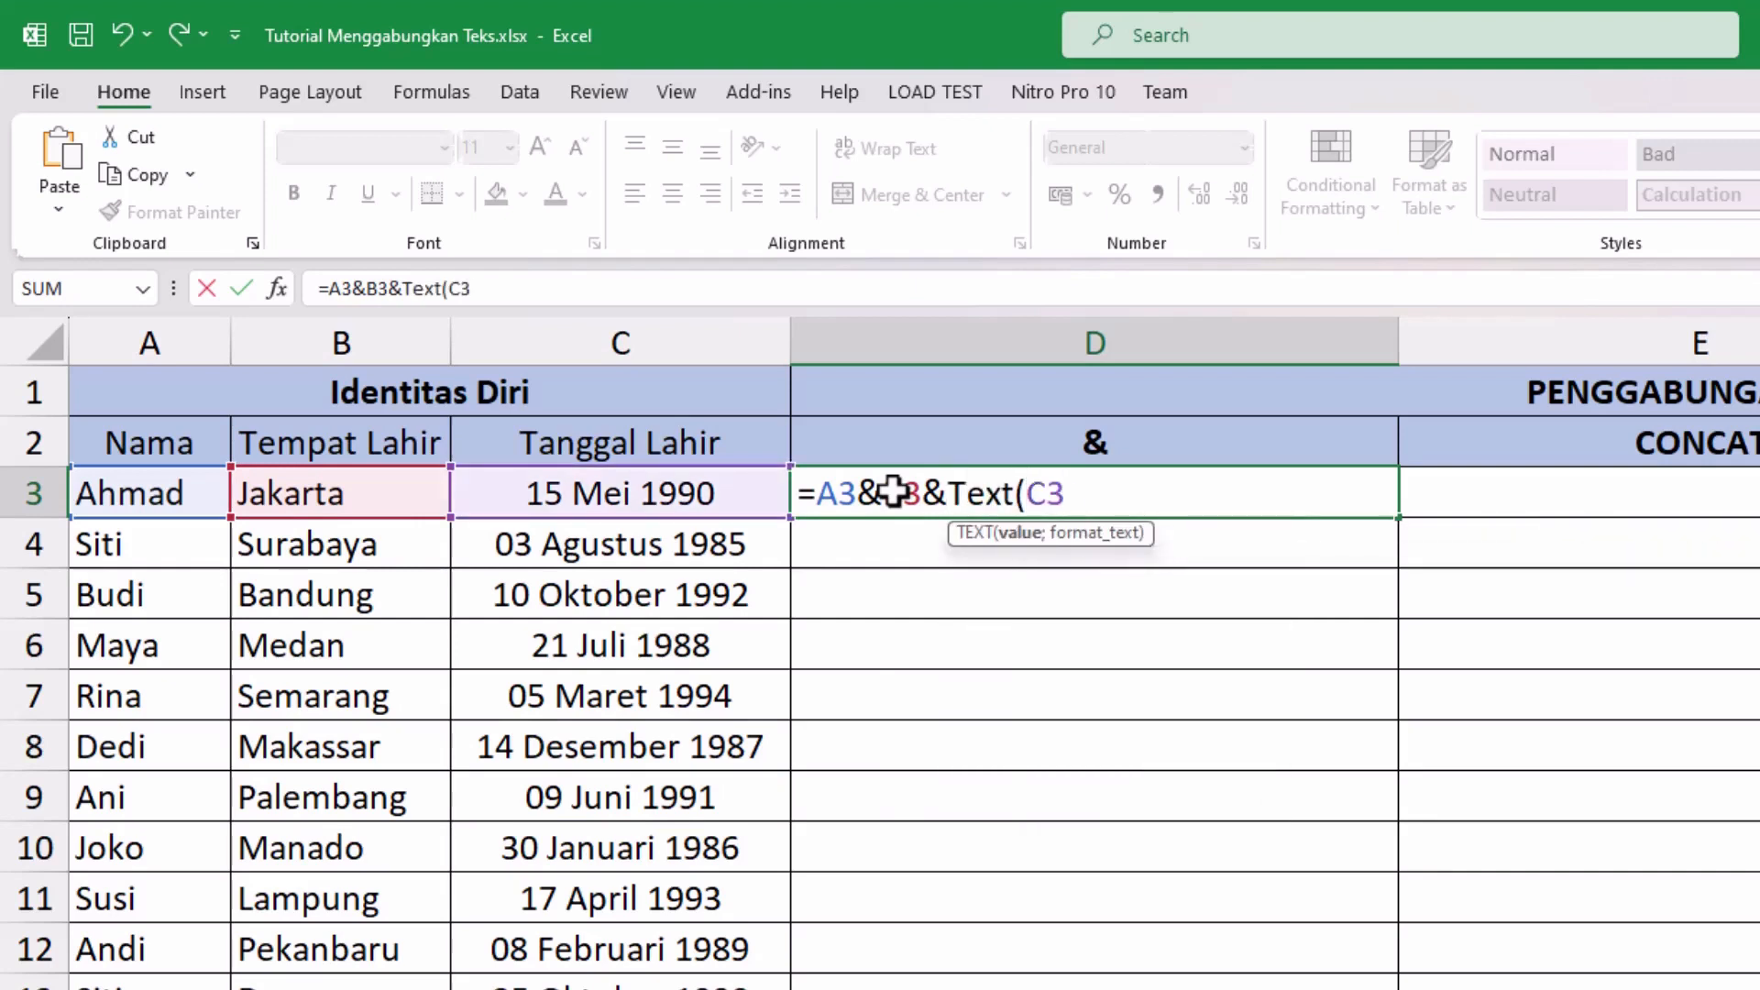
{"action": "type", "text": ";"}
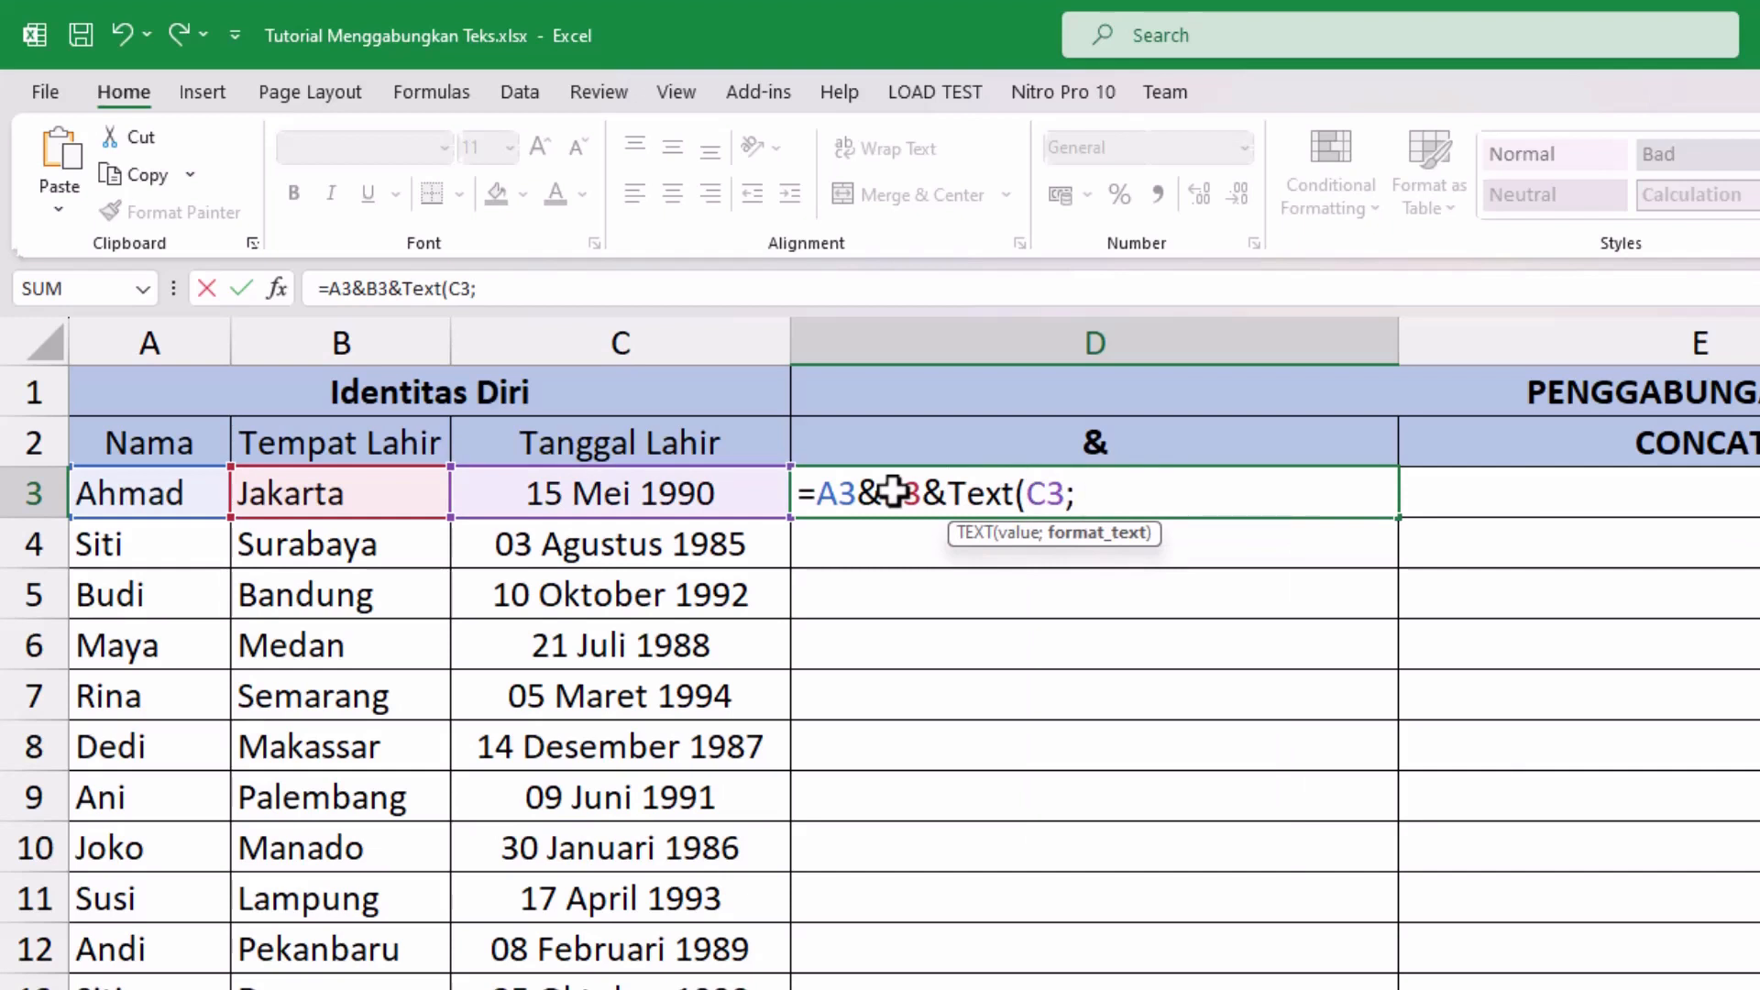
{"action": "type", "text": " \"DD M"}
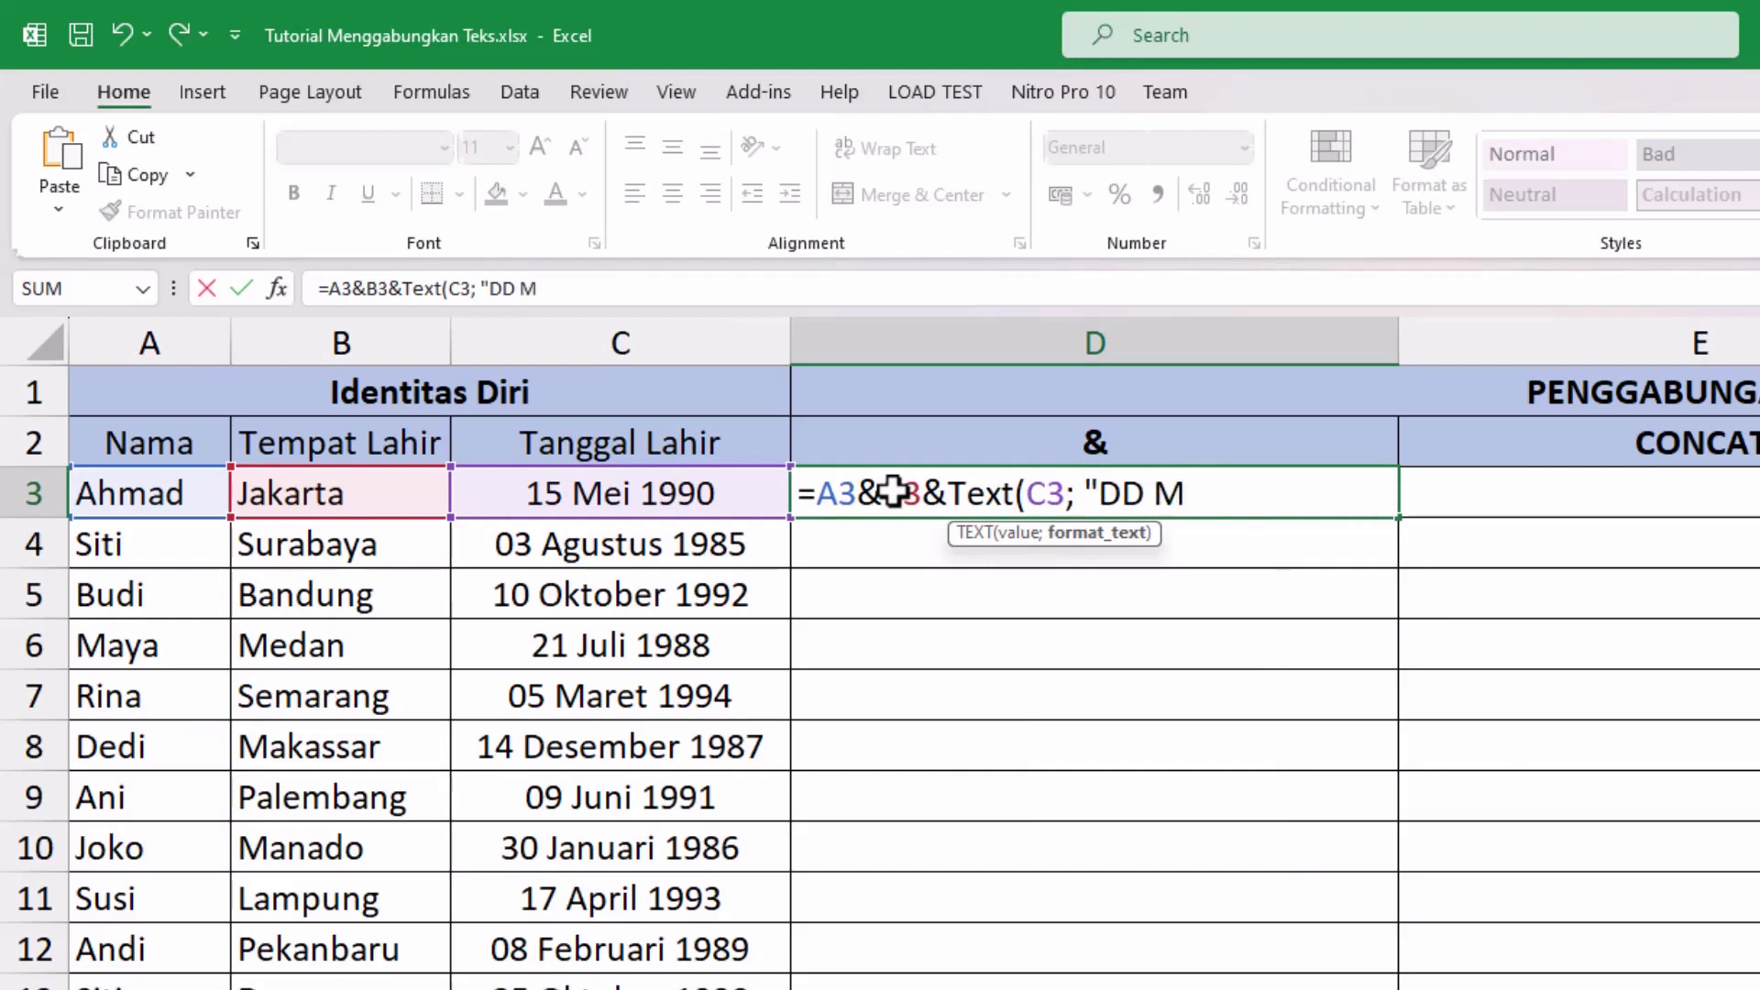
{"action": "type", "text": "MMM Y"}
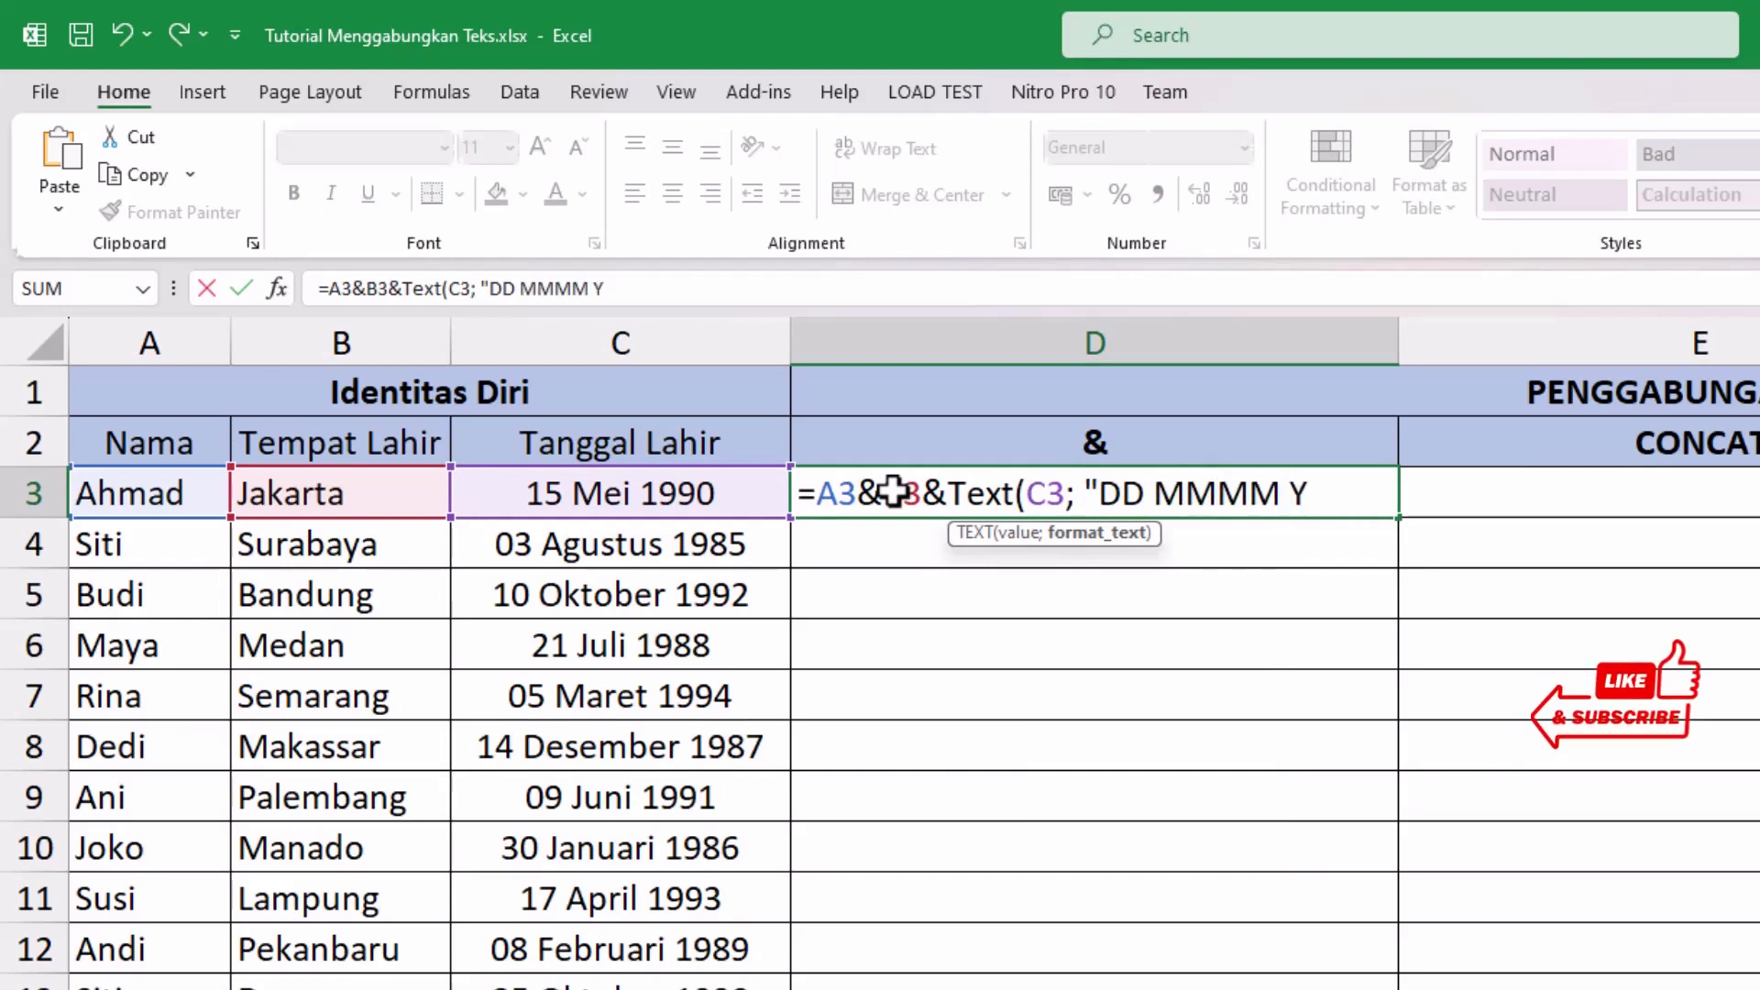
{"action": "type", "text": "YYY\""}
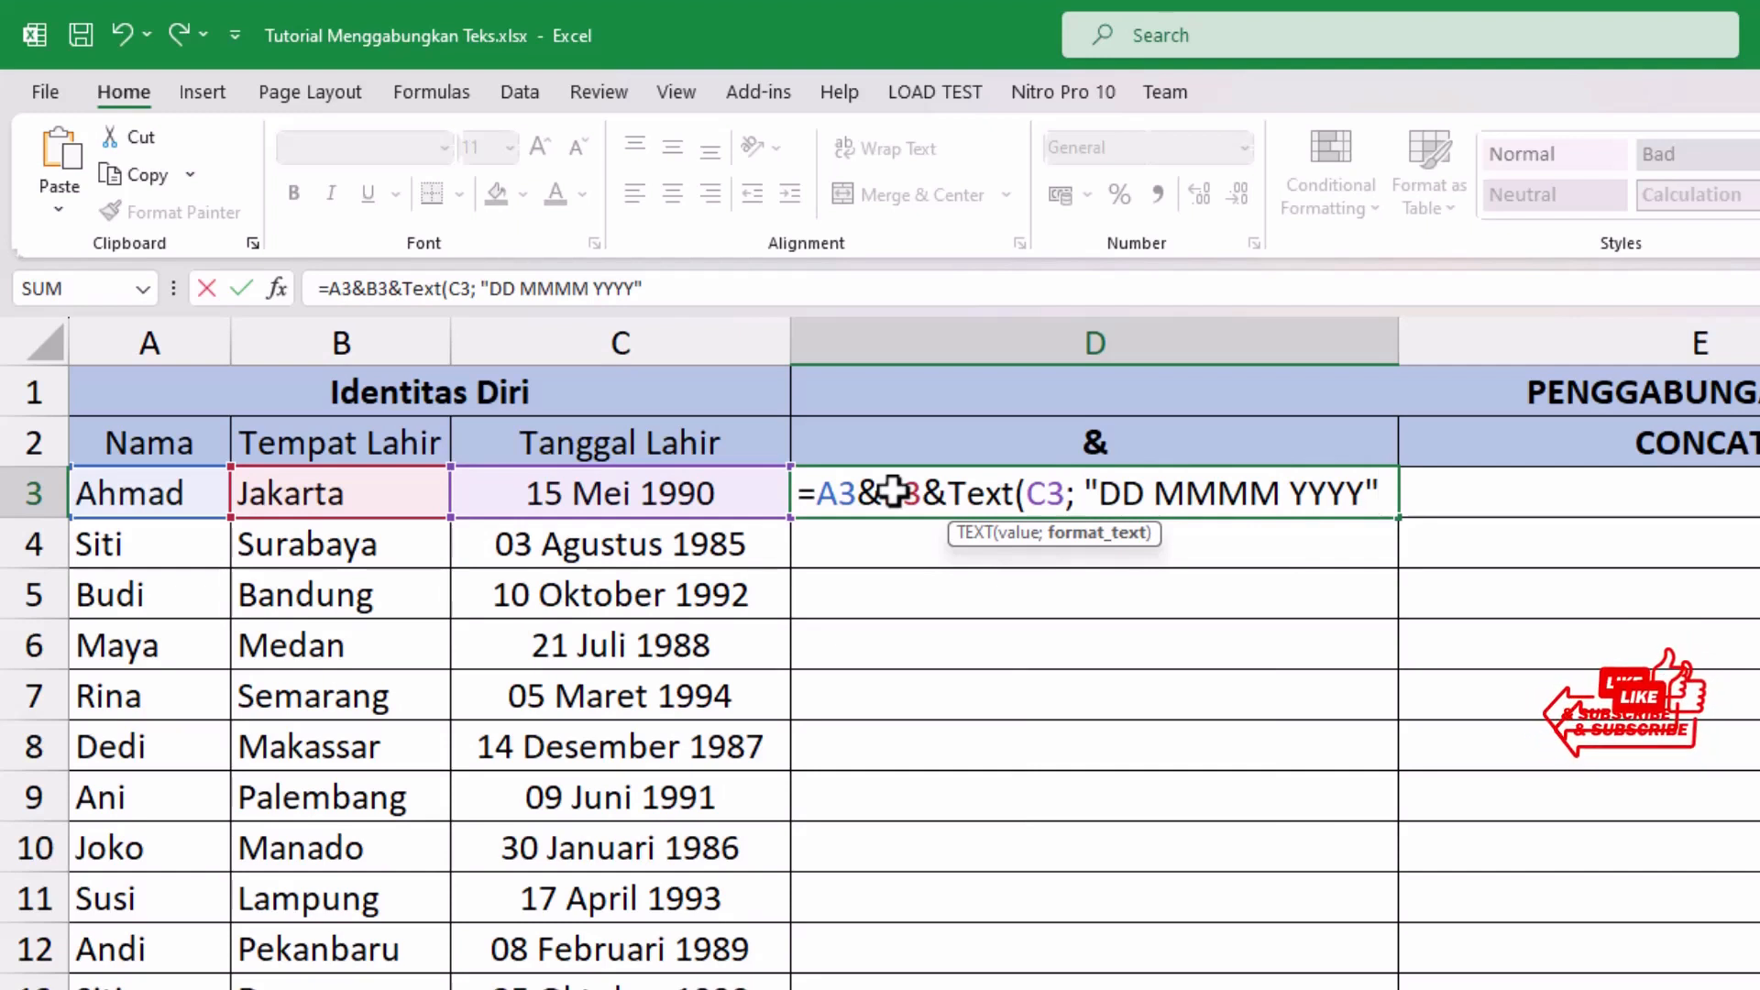
{"action": "type", "text": ")"}
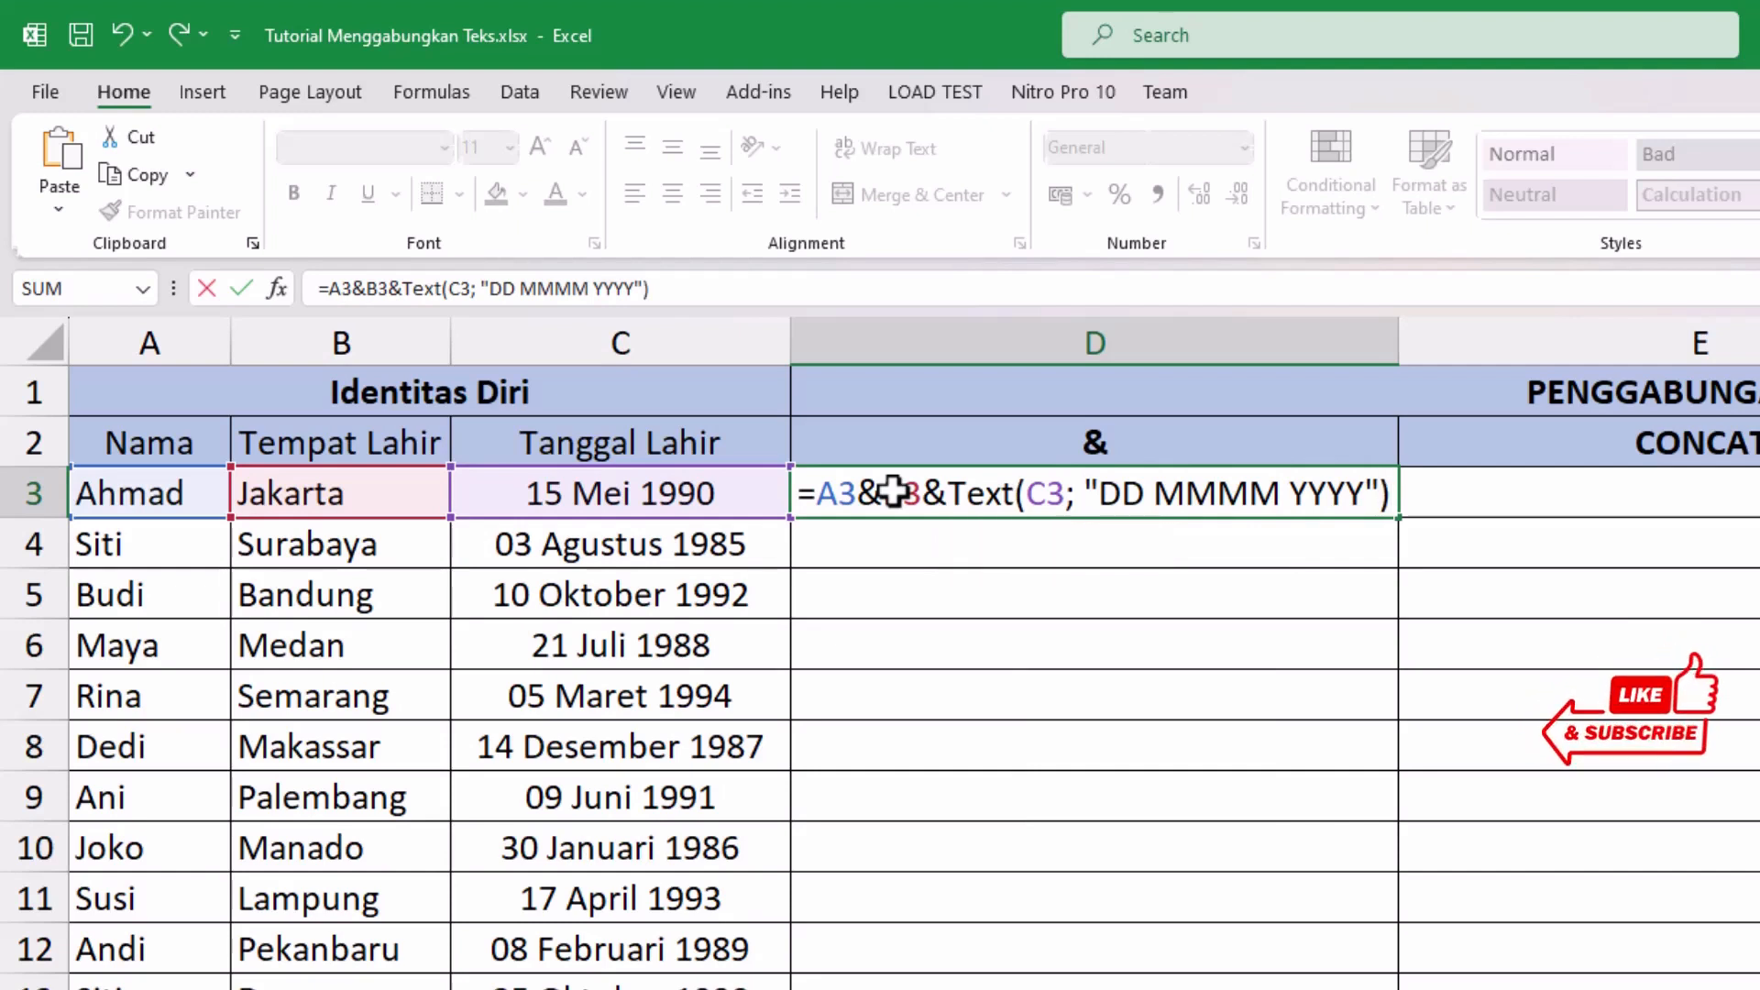
{"action": "key", "text": "Return"}
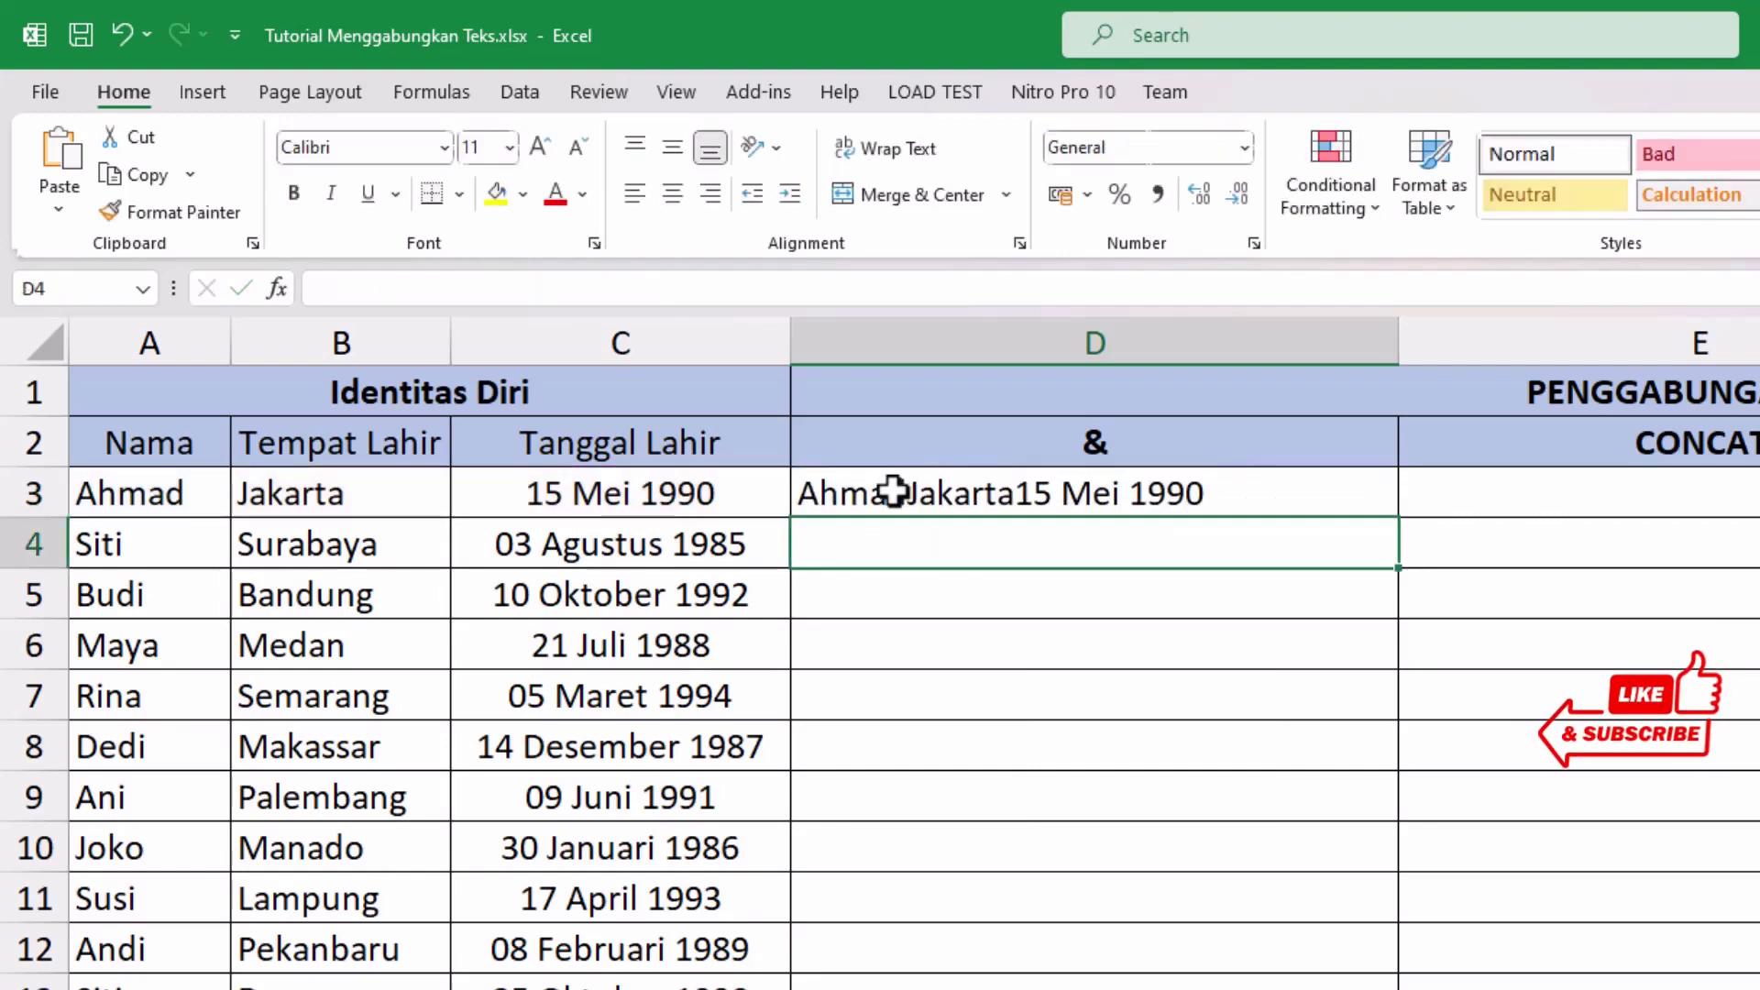
- Insert a space separator (" ") between the joined parts of D3's formula, giving =A3&" "&B3&" "&TEXT(C3; "DD MMMM YYYY")
{"action": "left_click", "coordinate": [894, 493]}
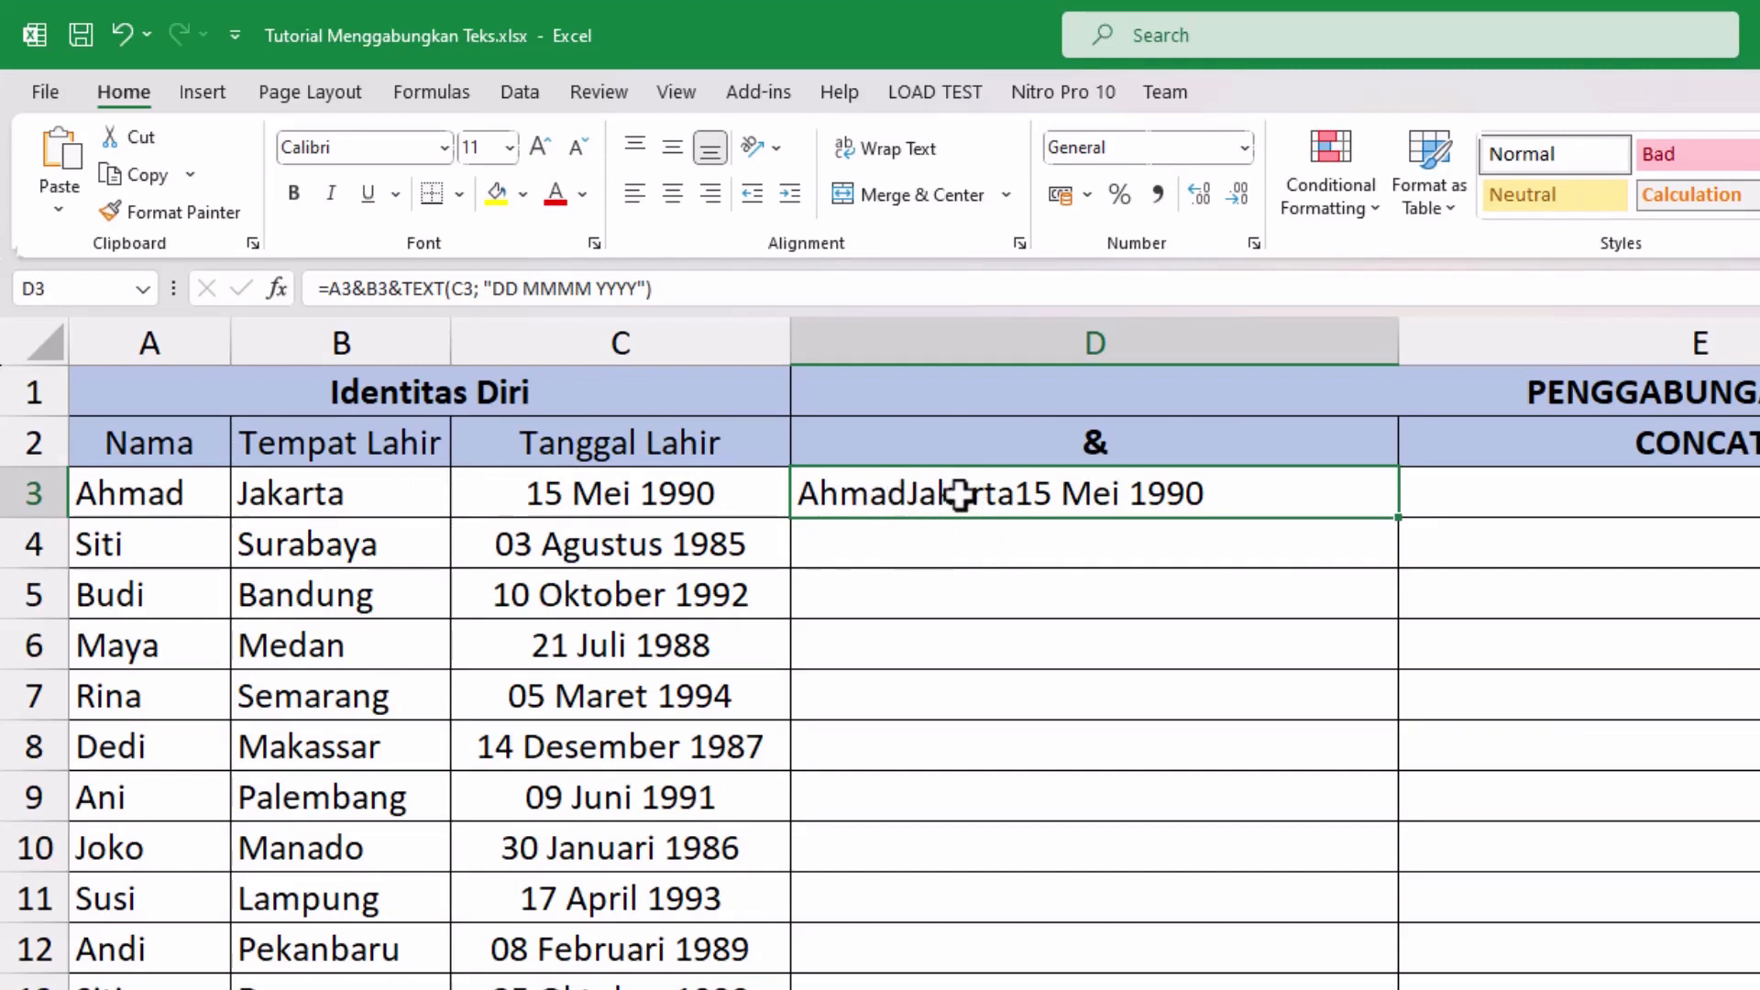
{"action": "key", "text": "F2"}
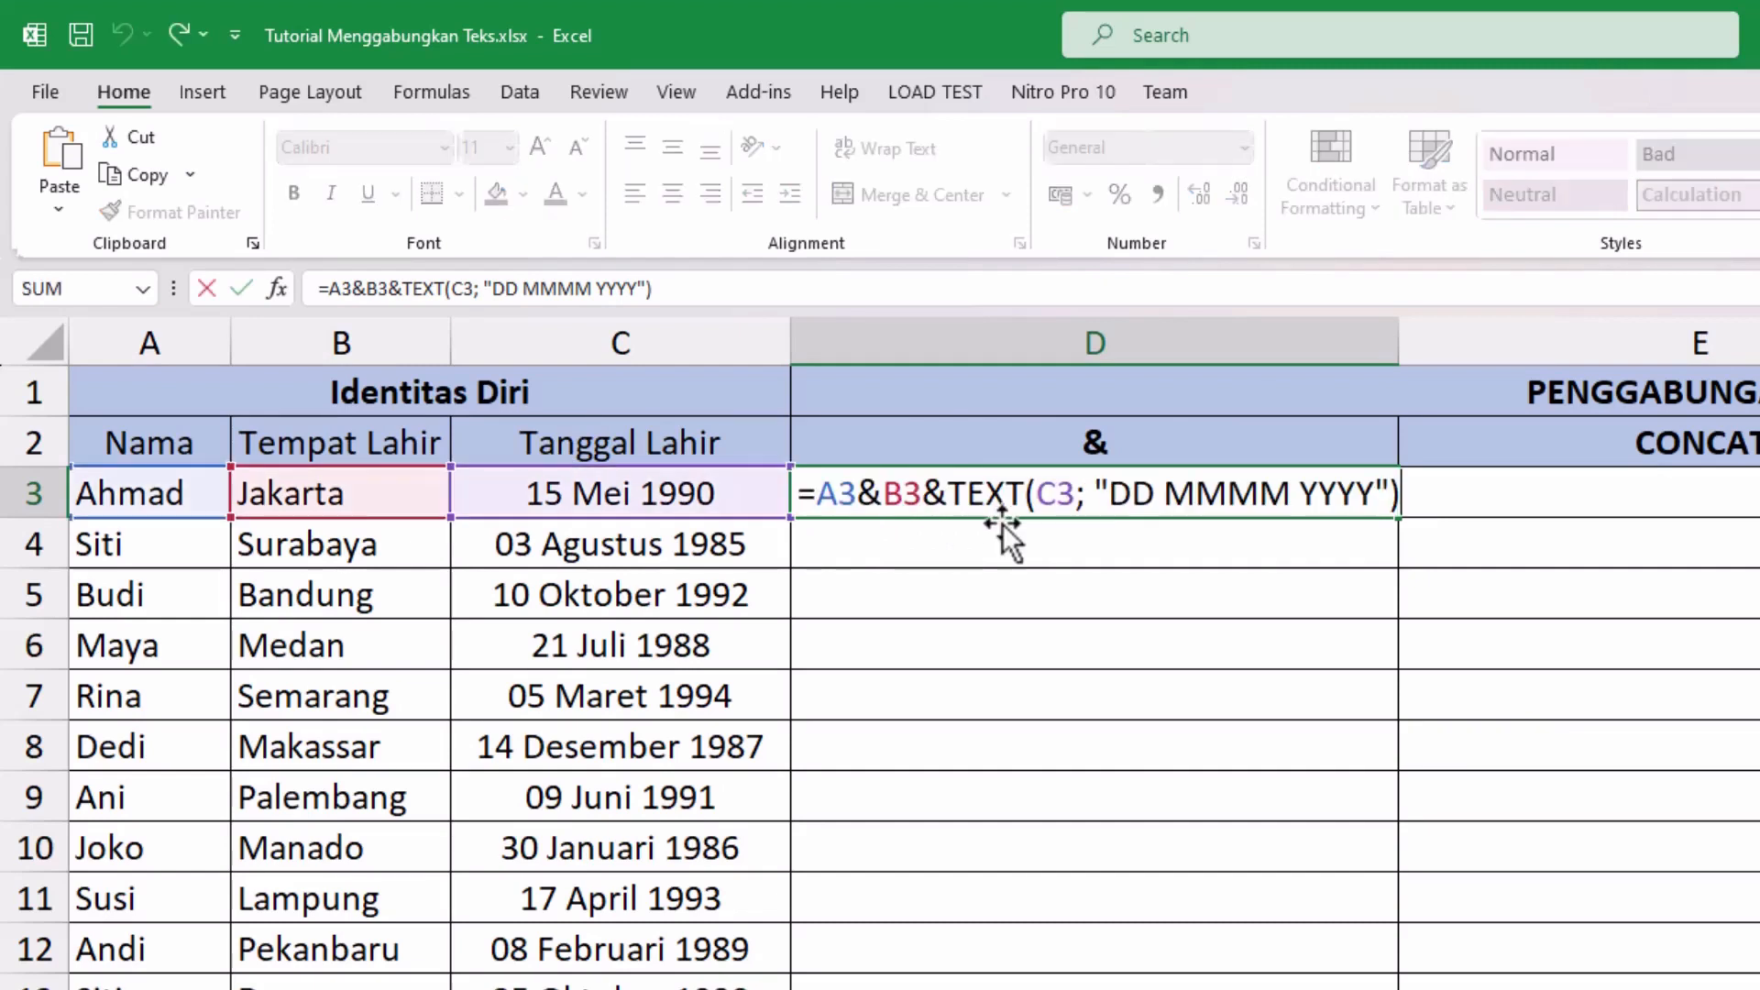
{"action": "left_click", "coordinate": [883, 495]}
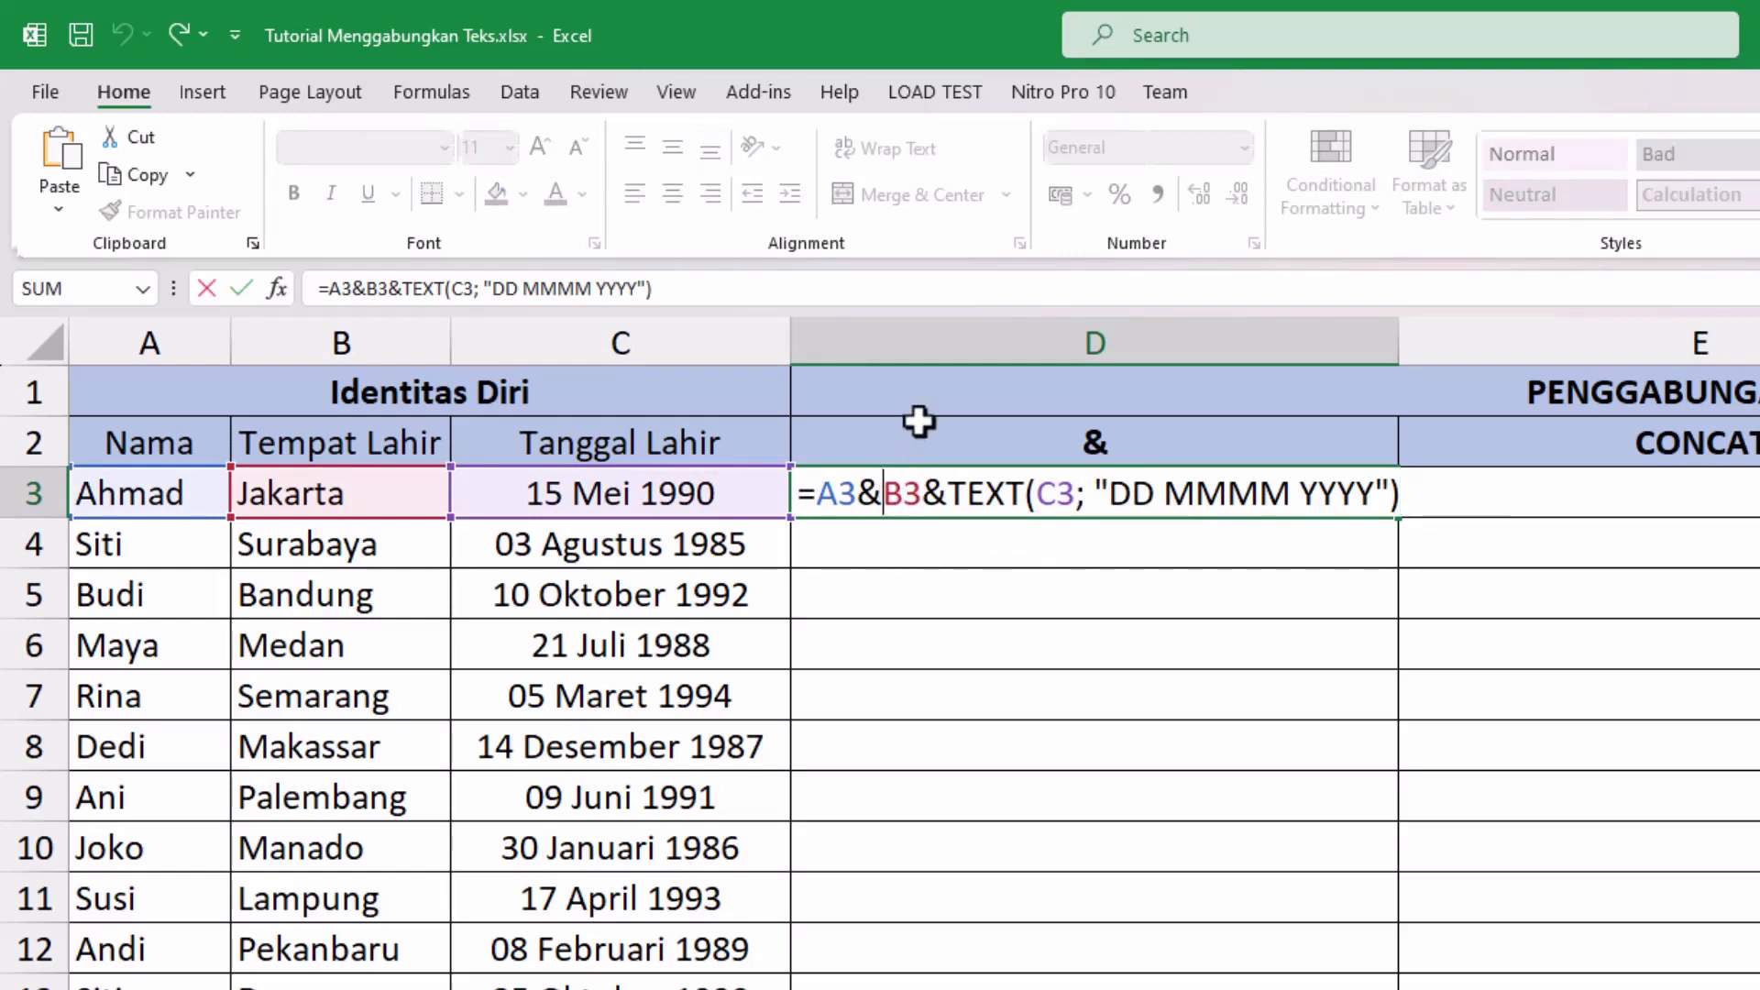
{"action": "type", "text": "\""}
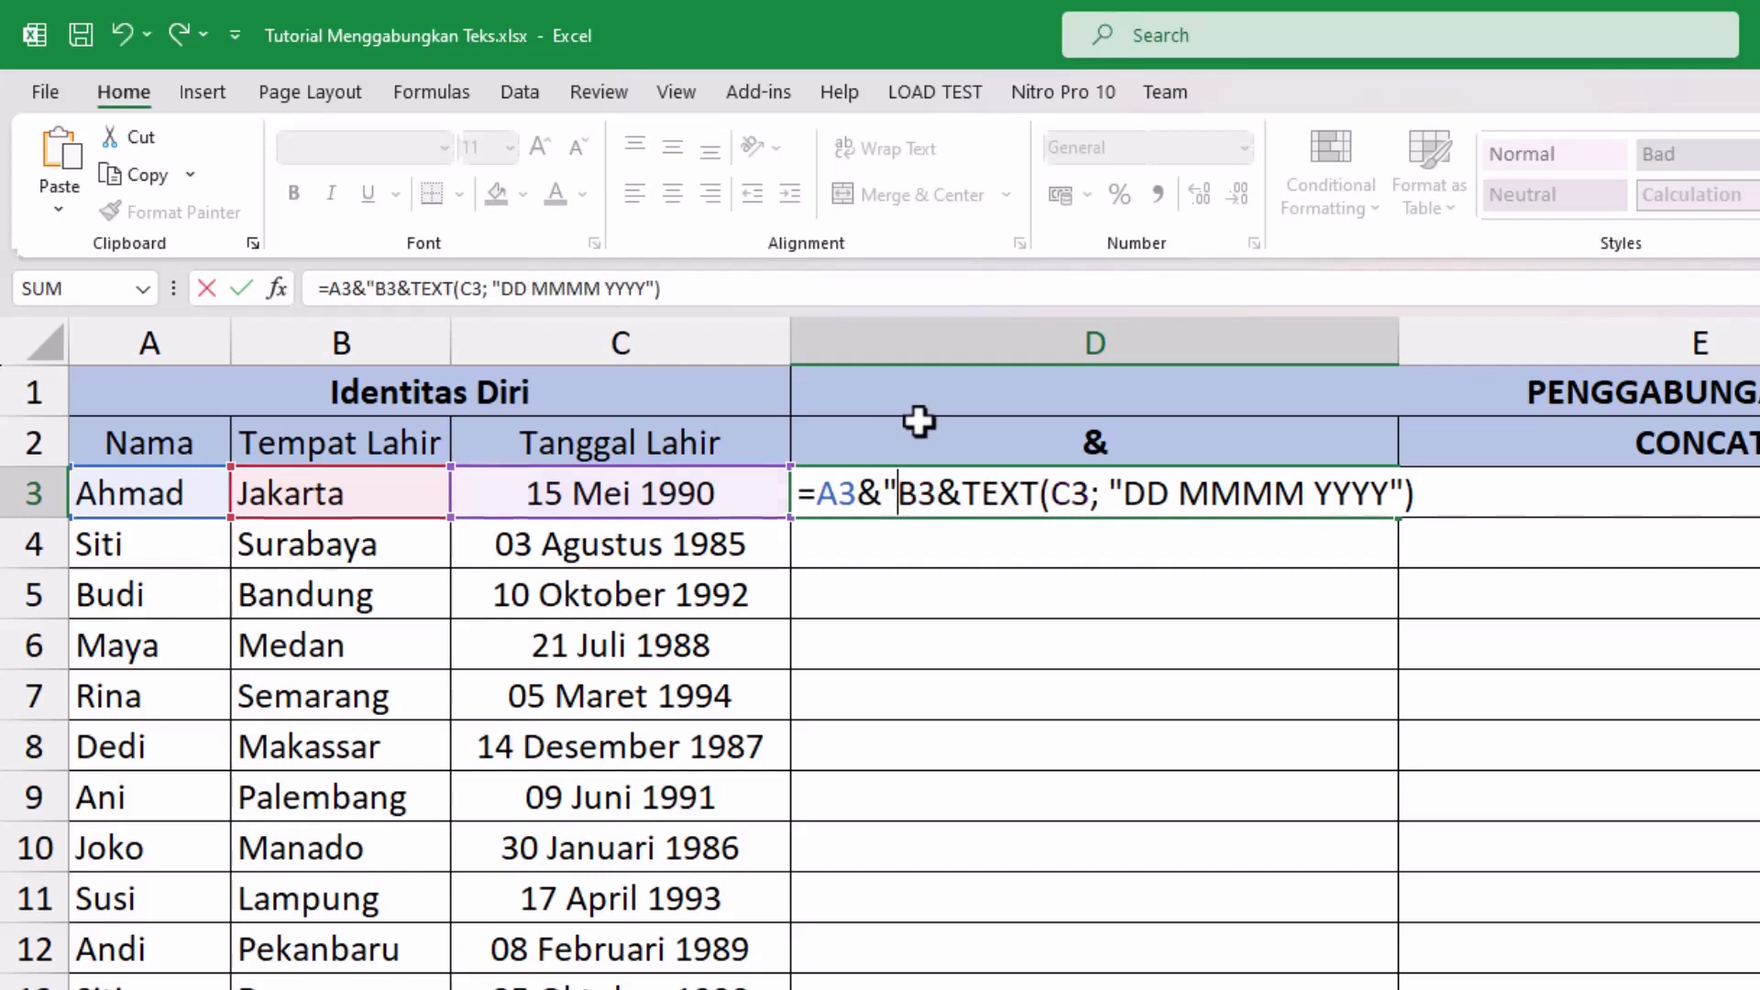
{"action": "type", "text": " \""}
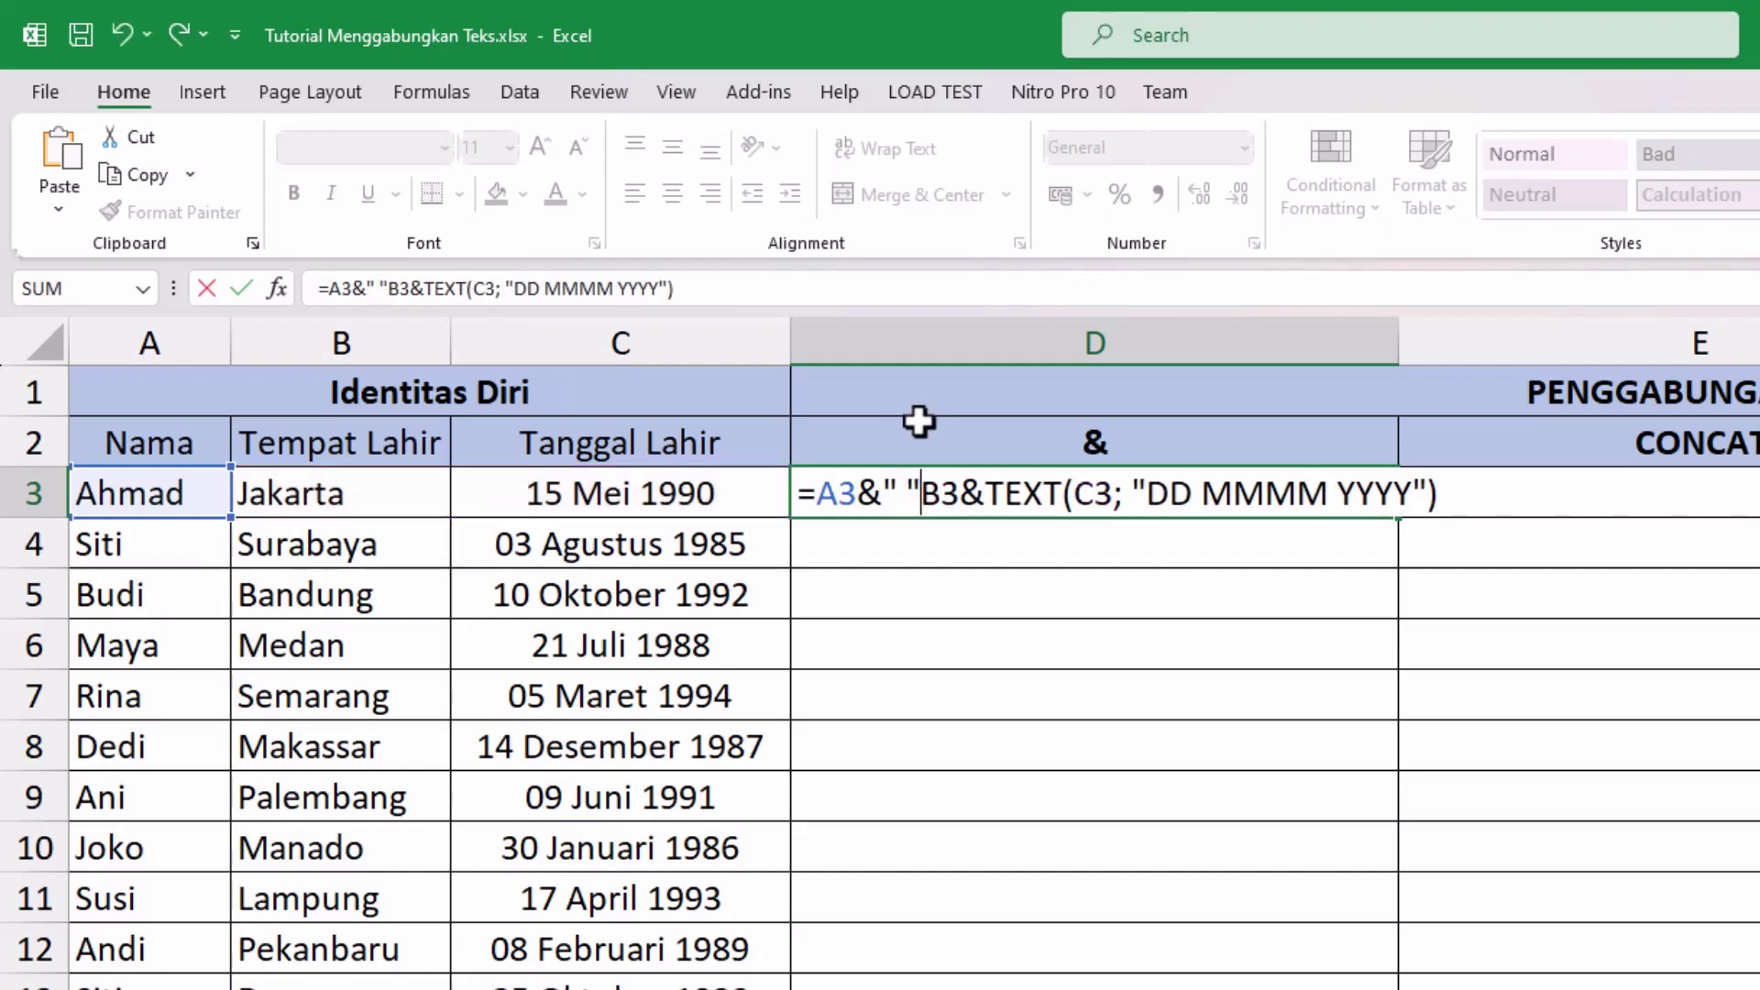
{"action": "type", "text": "&"}
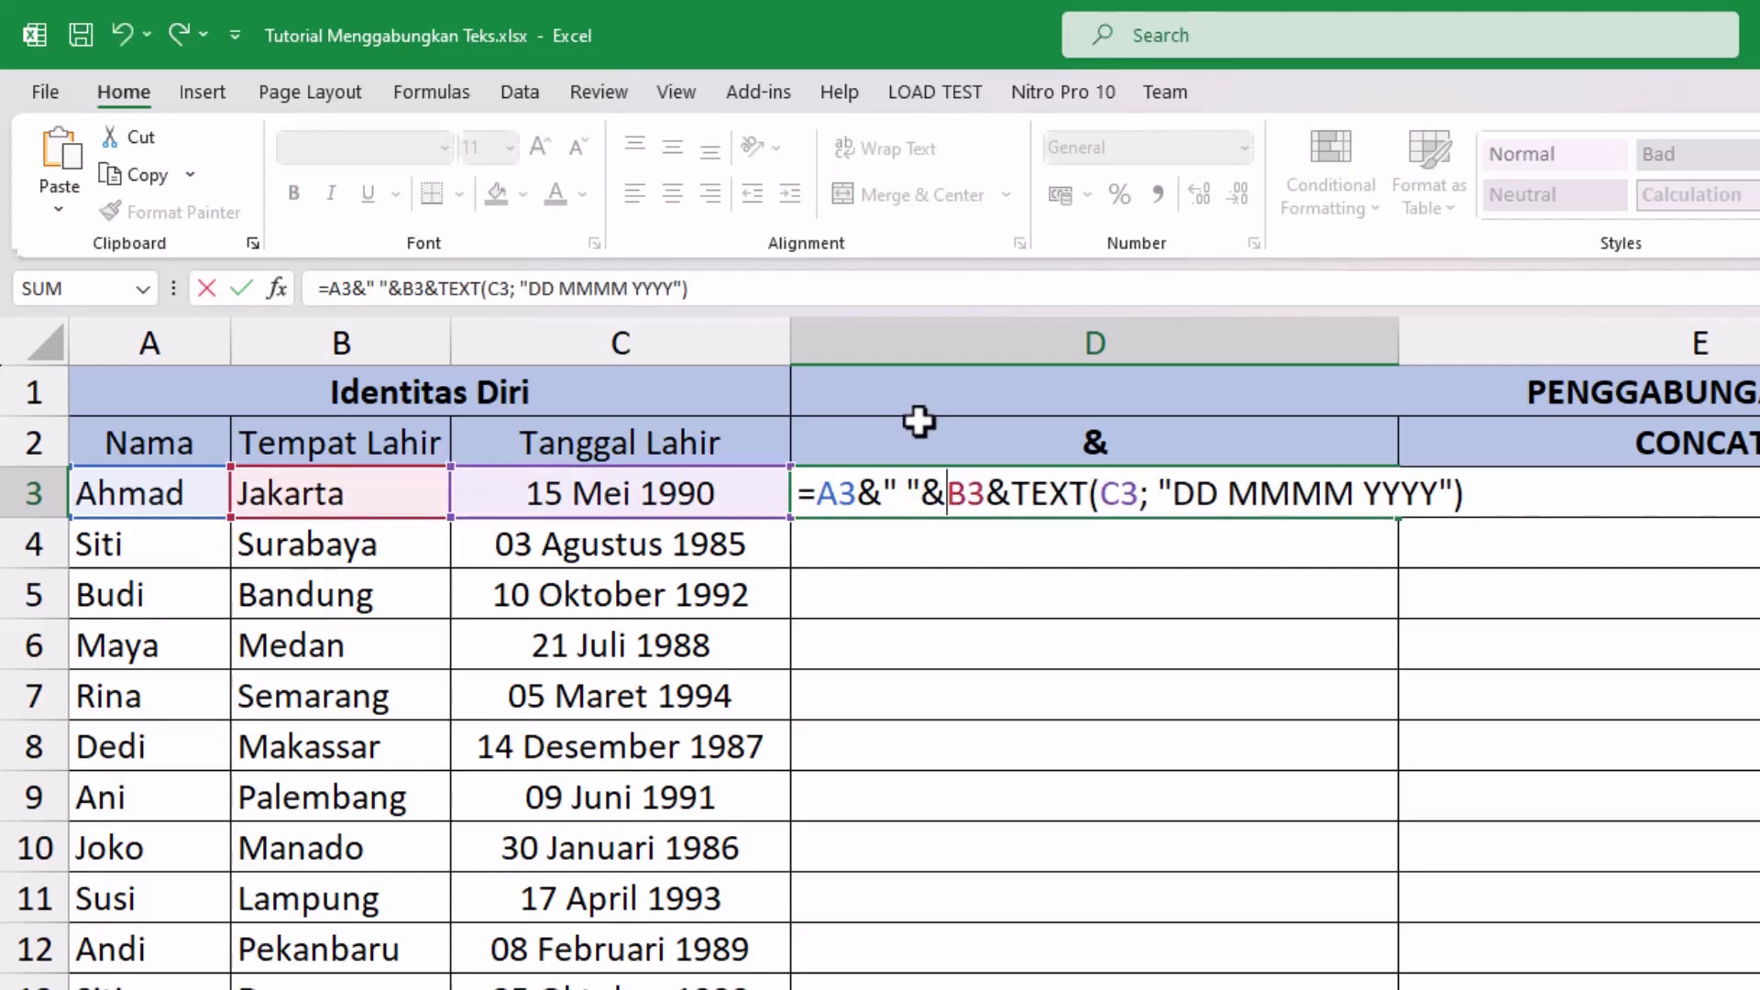
{"action": "left_click", "coordinate": [1010, 495]}
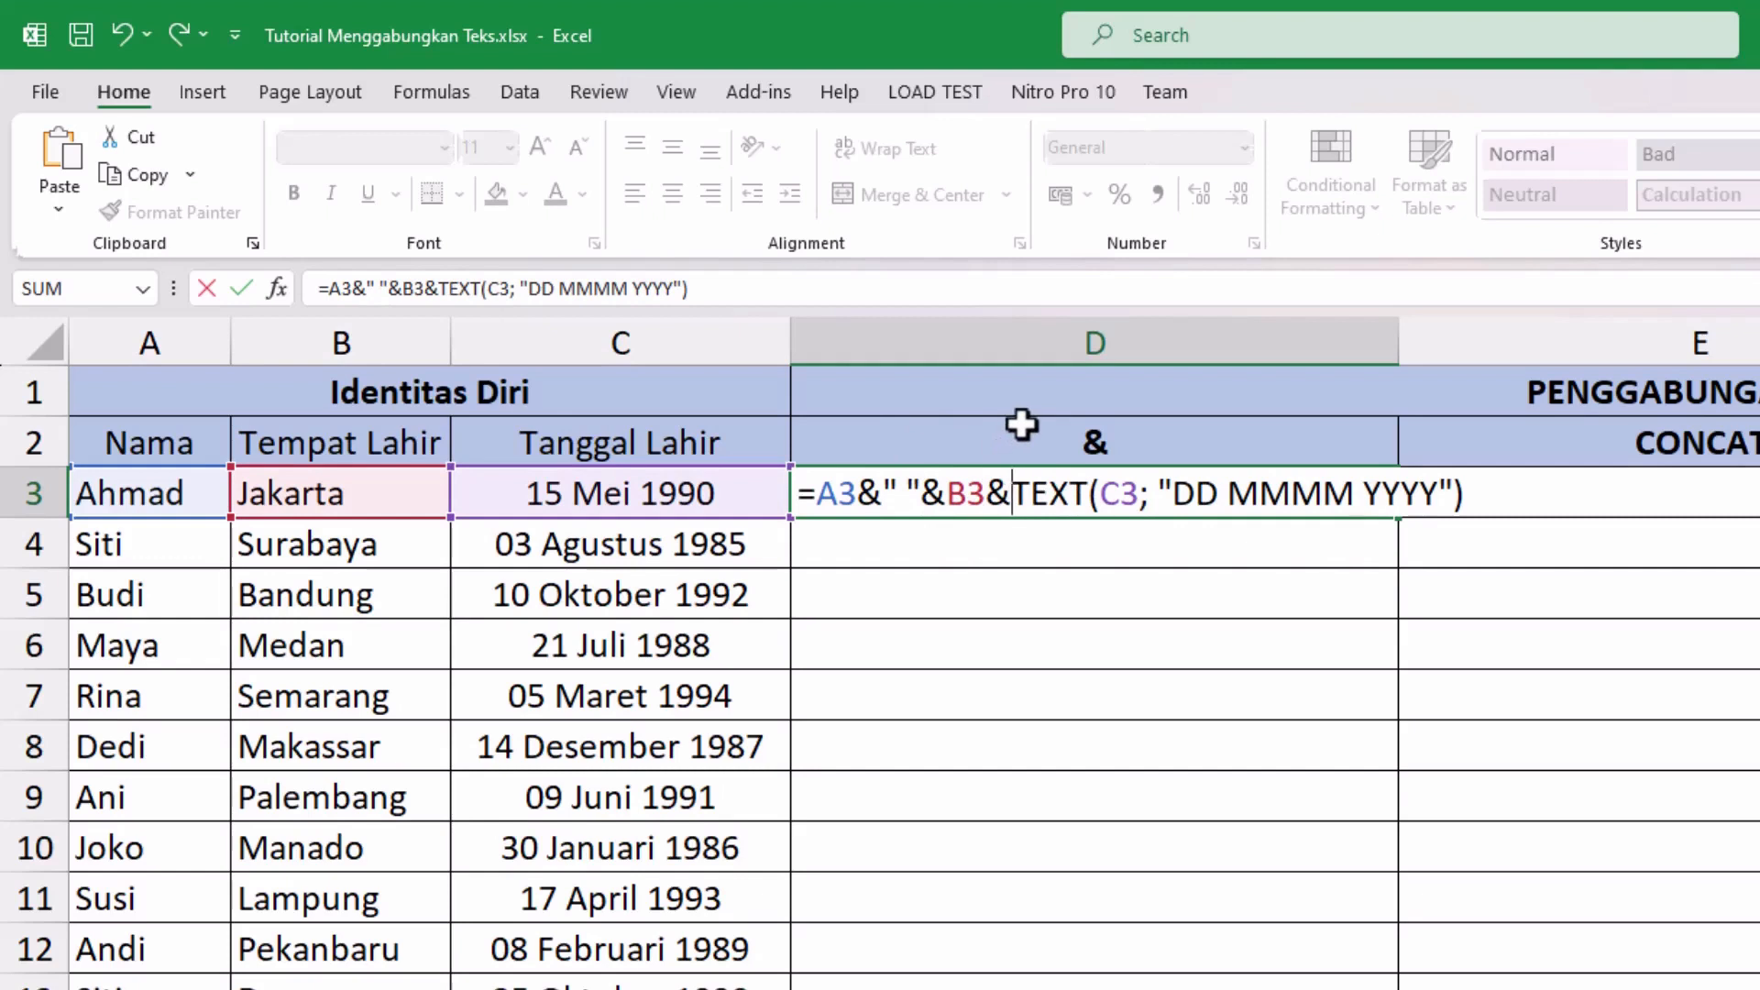
{"action": "type", "text": "\" \""}
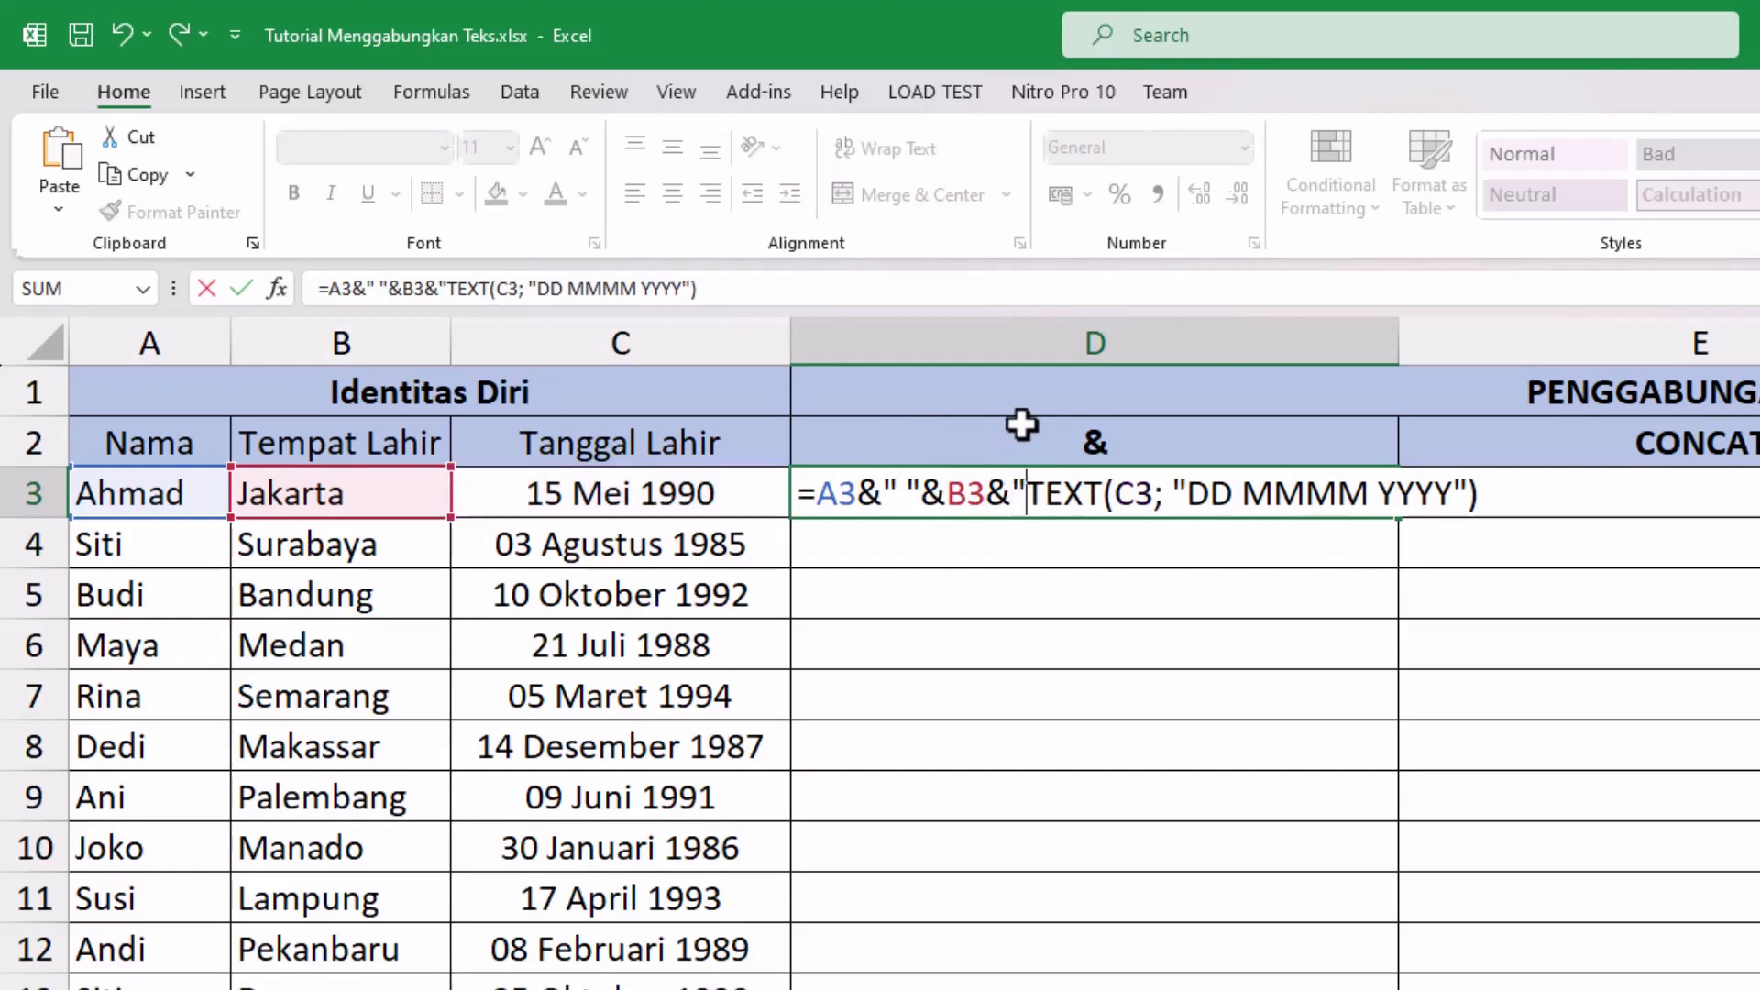
{"action": "type", "text": "&"}
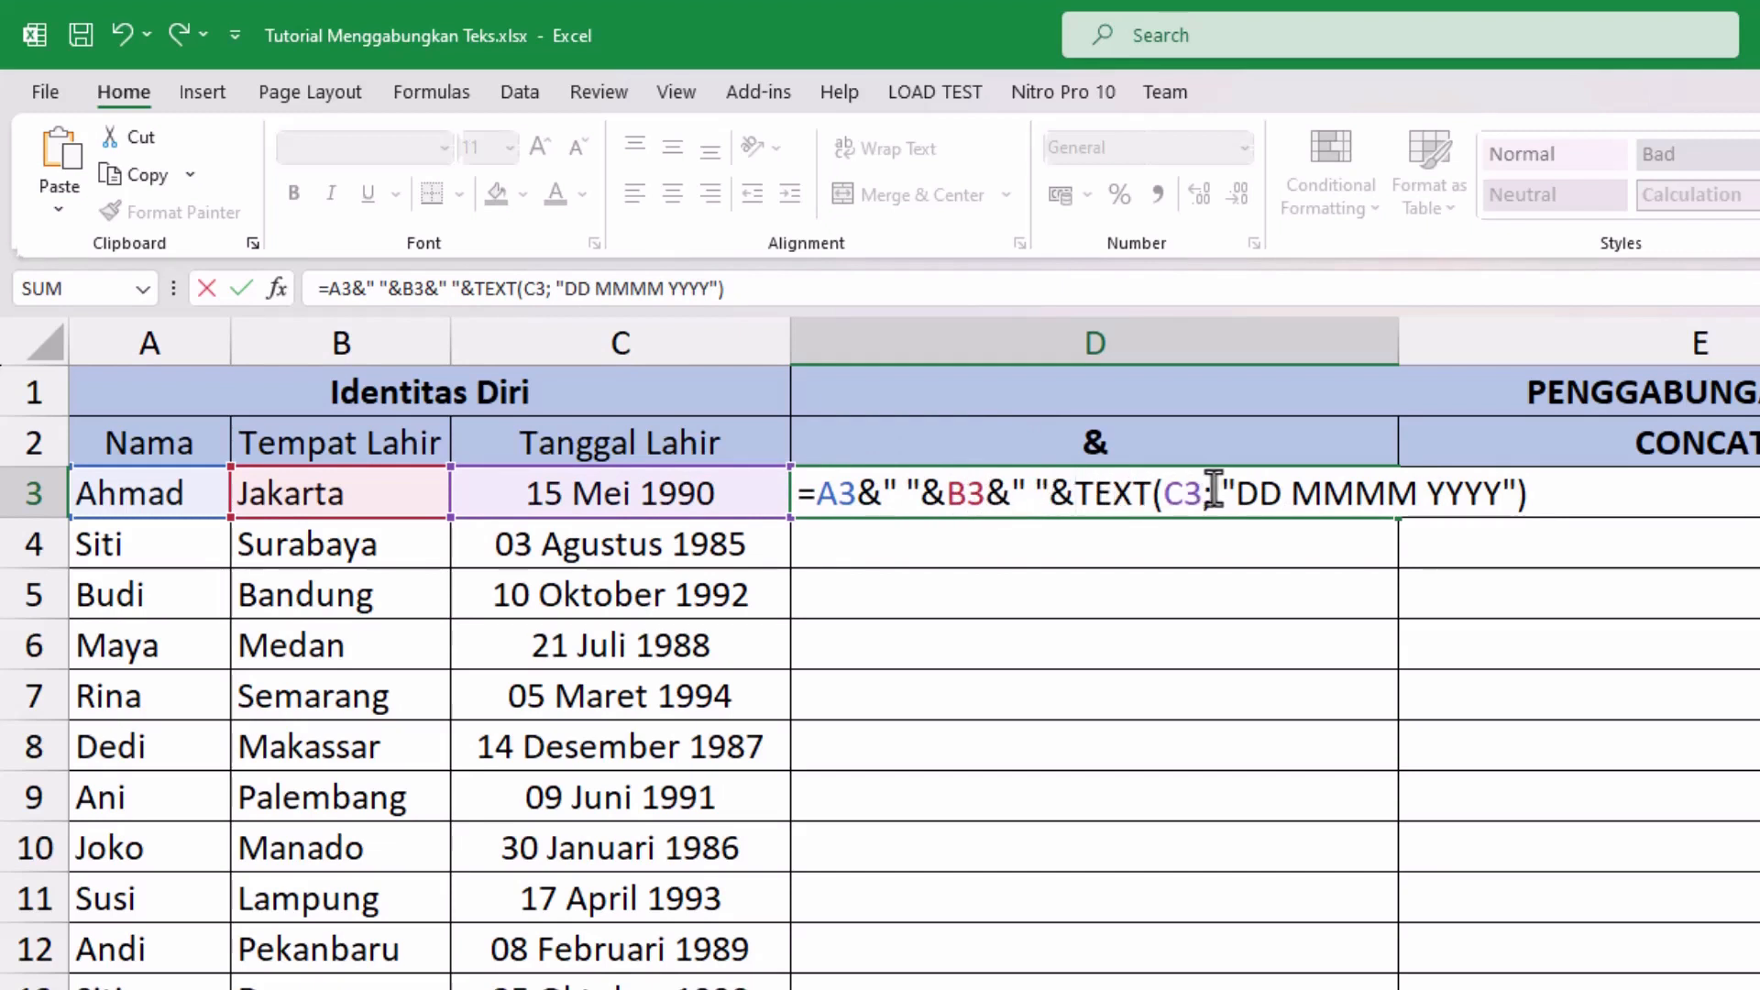
{"action": "key", "text": "Return"}
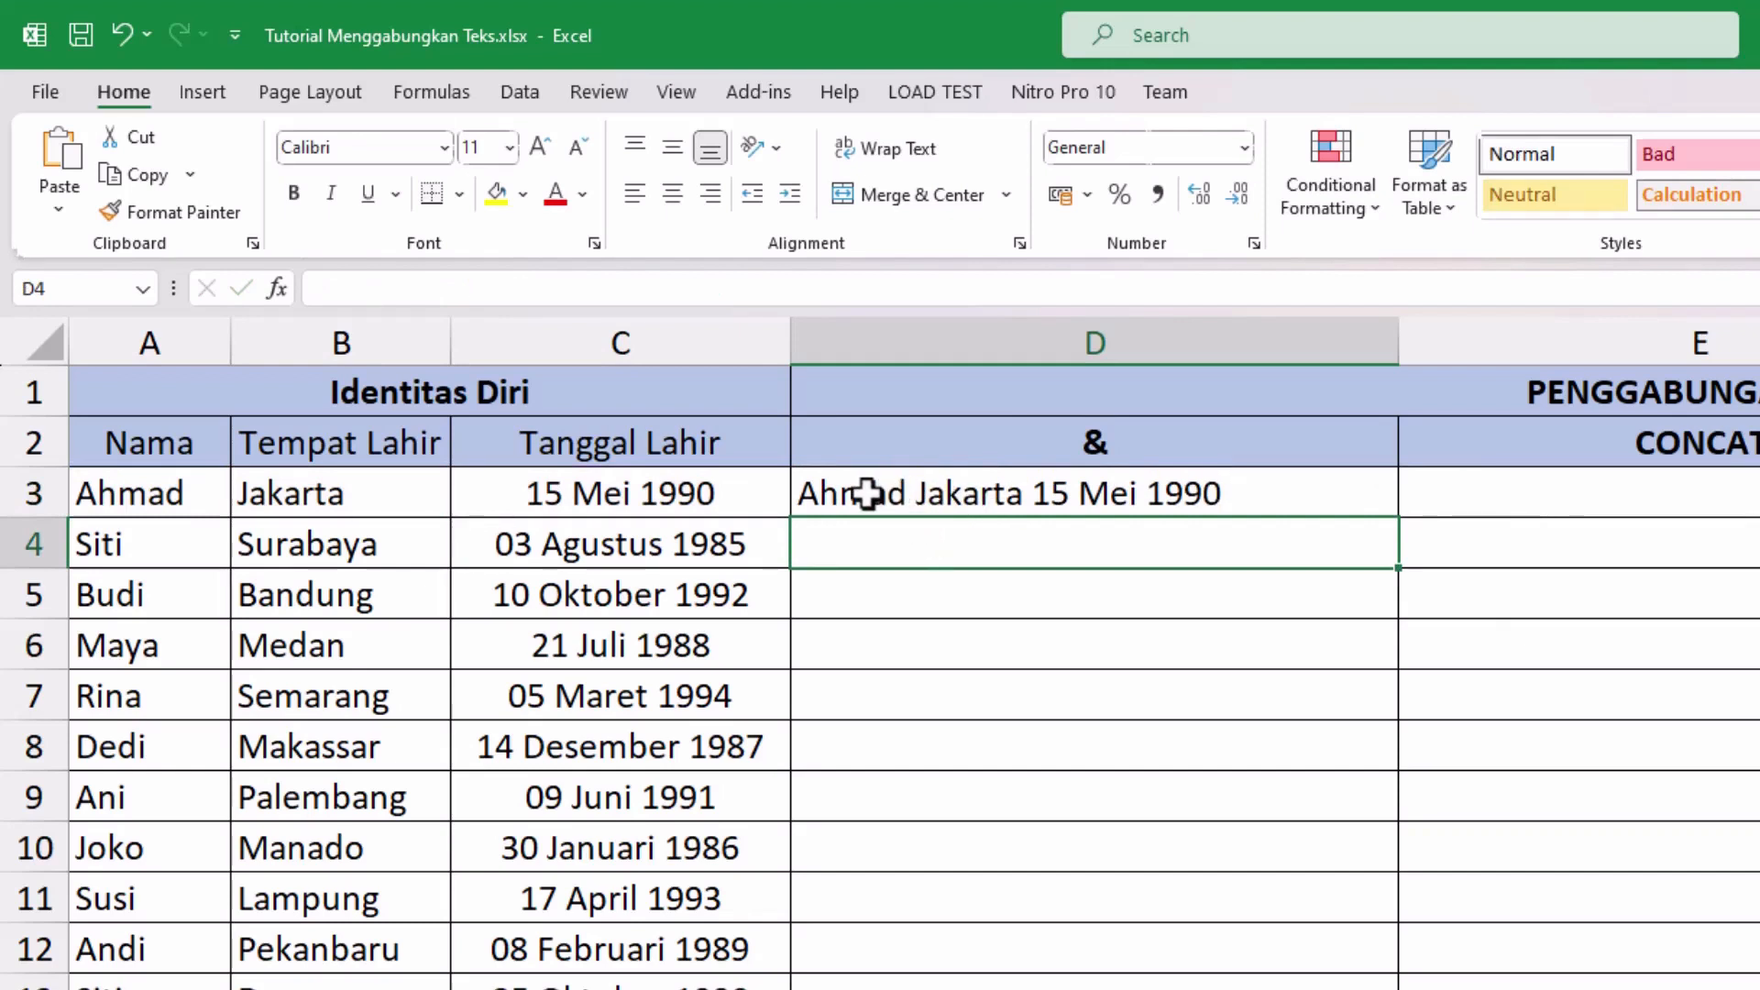
- Add a comma before the space in the first separator of D3's formula, making it ", " between A3 and B3
{"action": "left_click", "coordinate": [985, 500]}
{"action": "key", "text": "F2"}
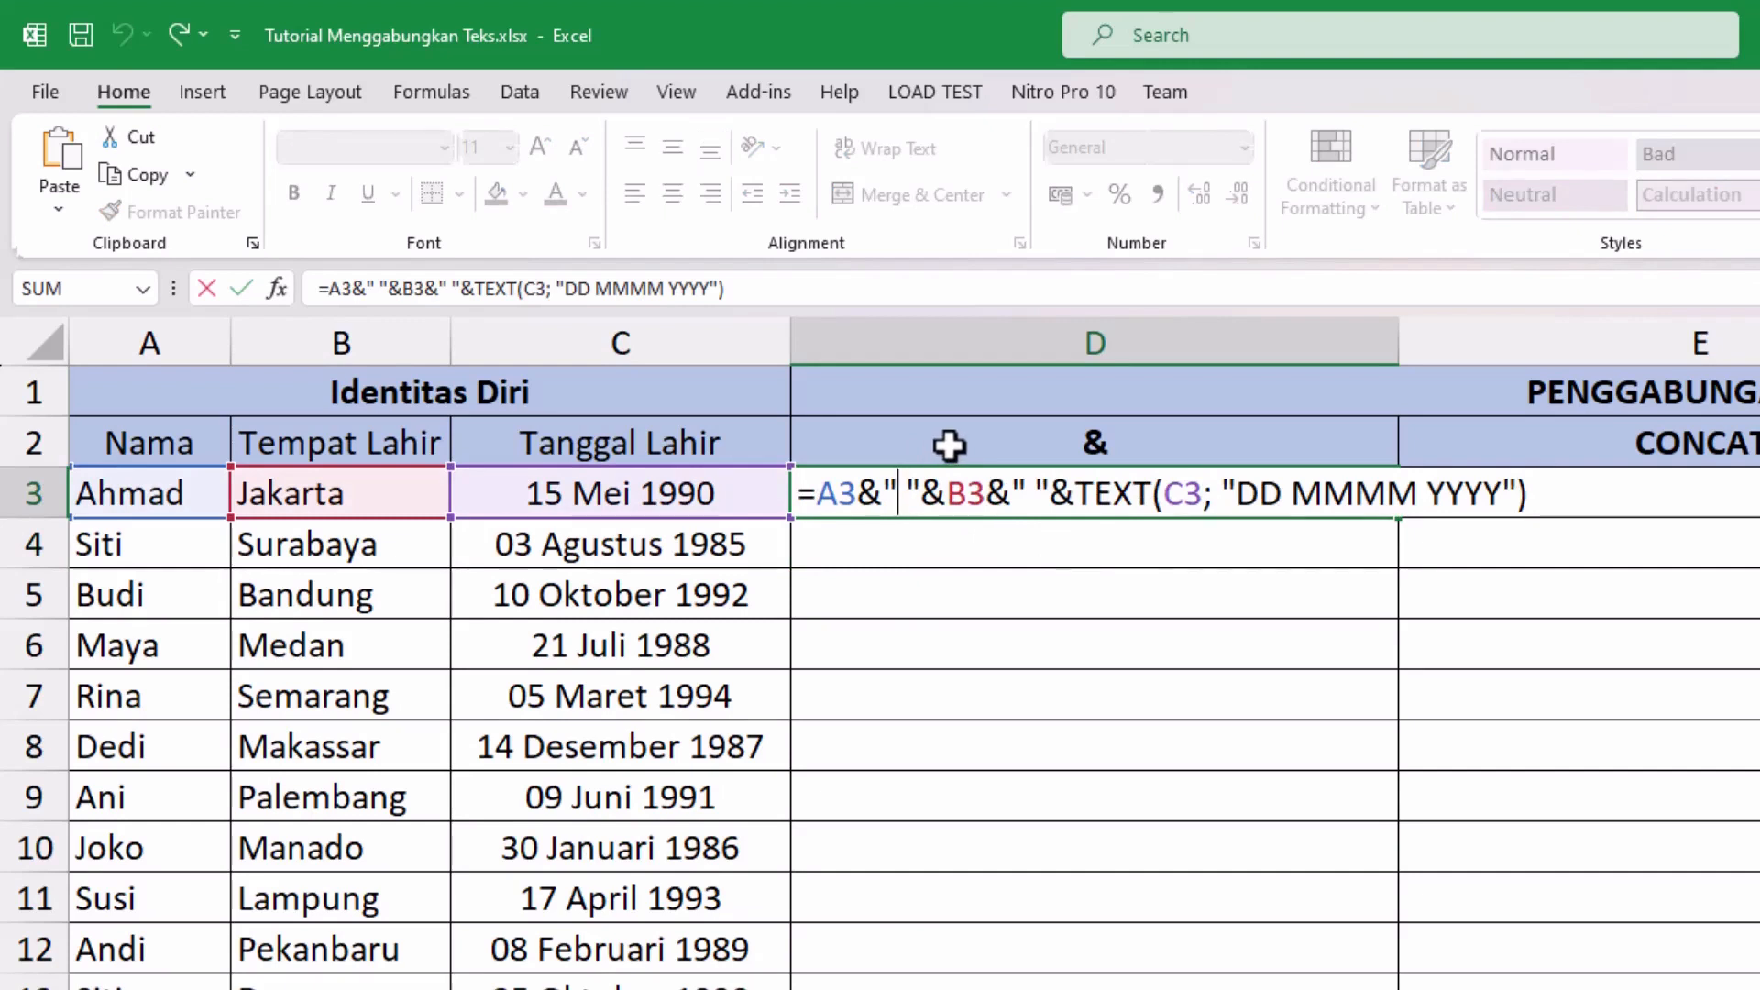
{"action": "type", "text": ","}
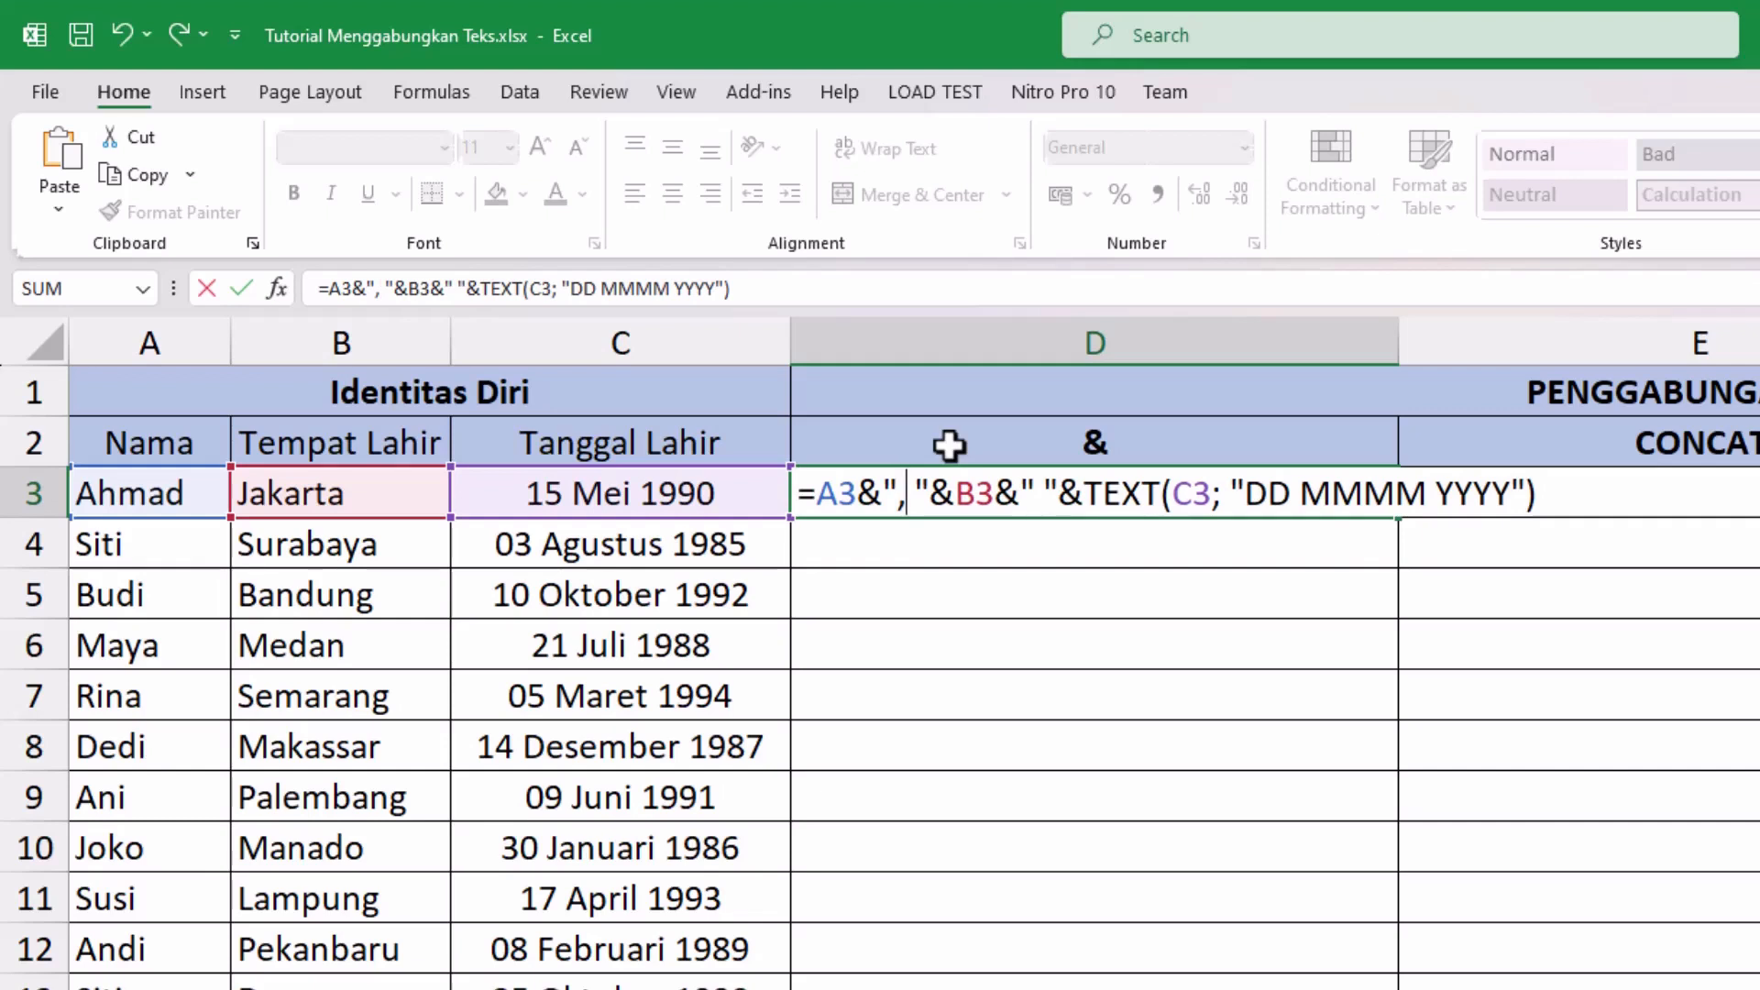
{"action": "key", "text": "Return"}
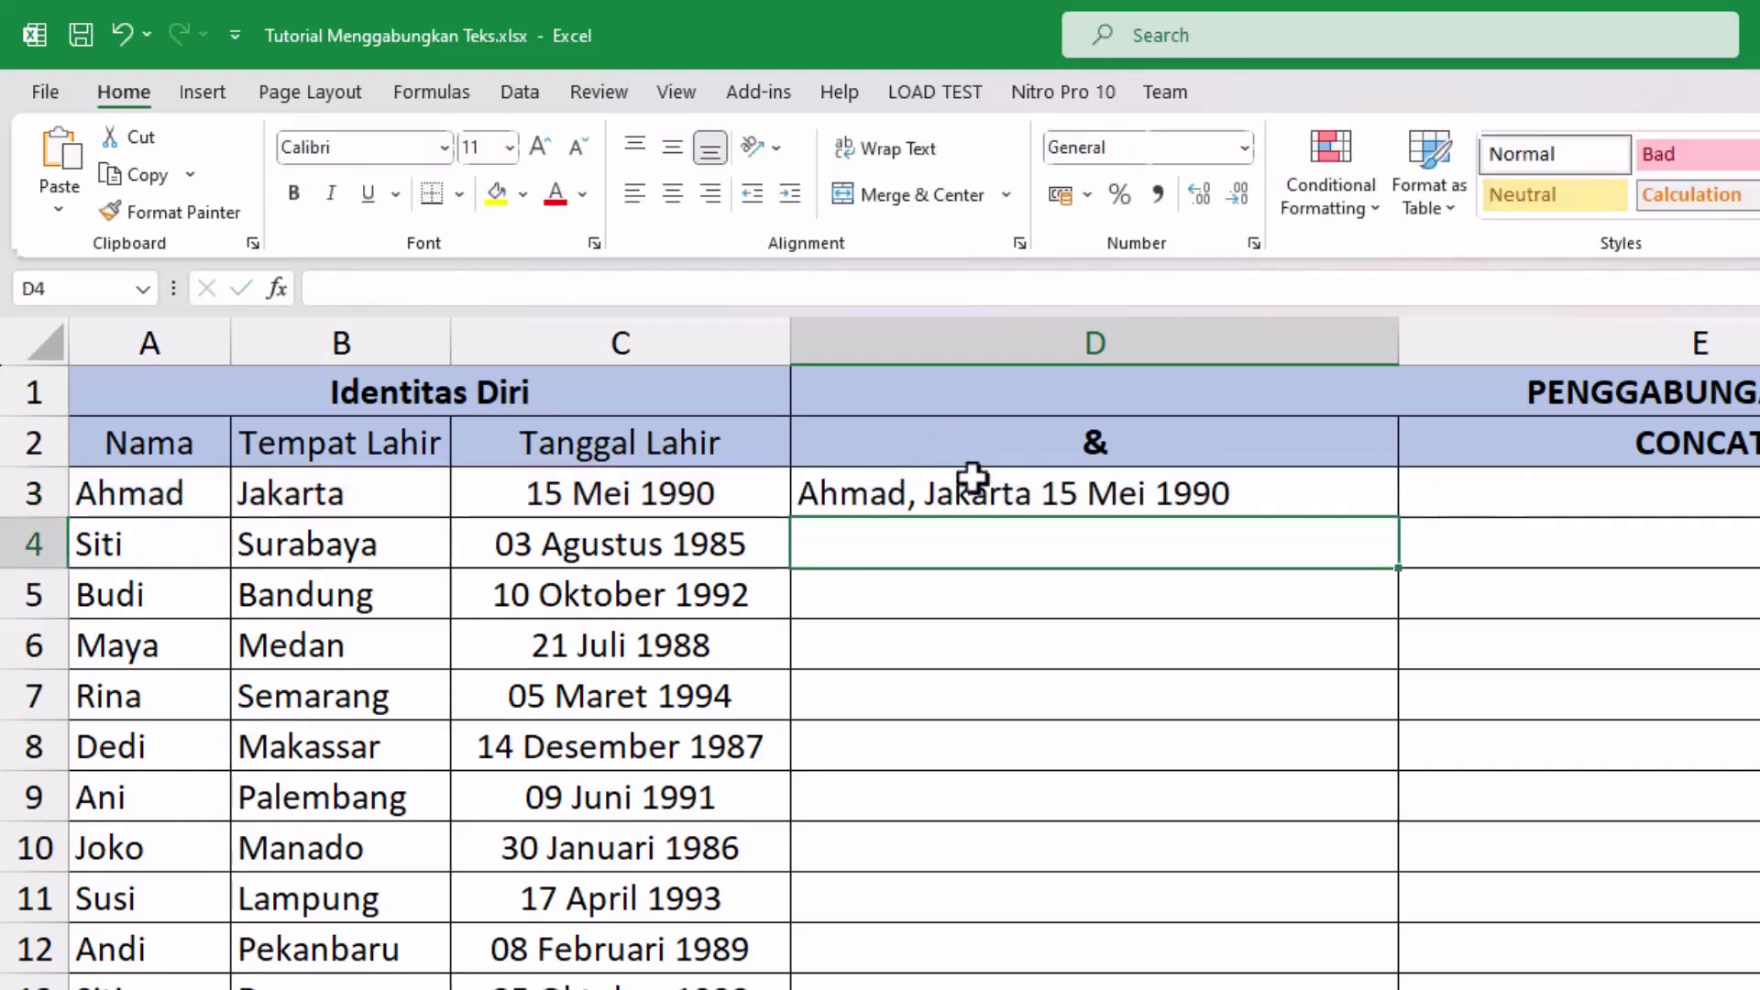
- Fill the D3 formula down the & column through row 17
{"action": "left_click", "coordinate": [970, 479]}
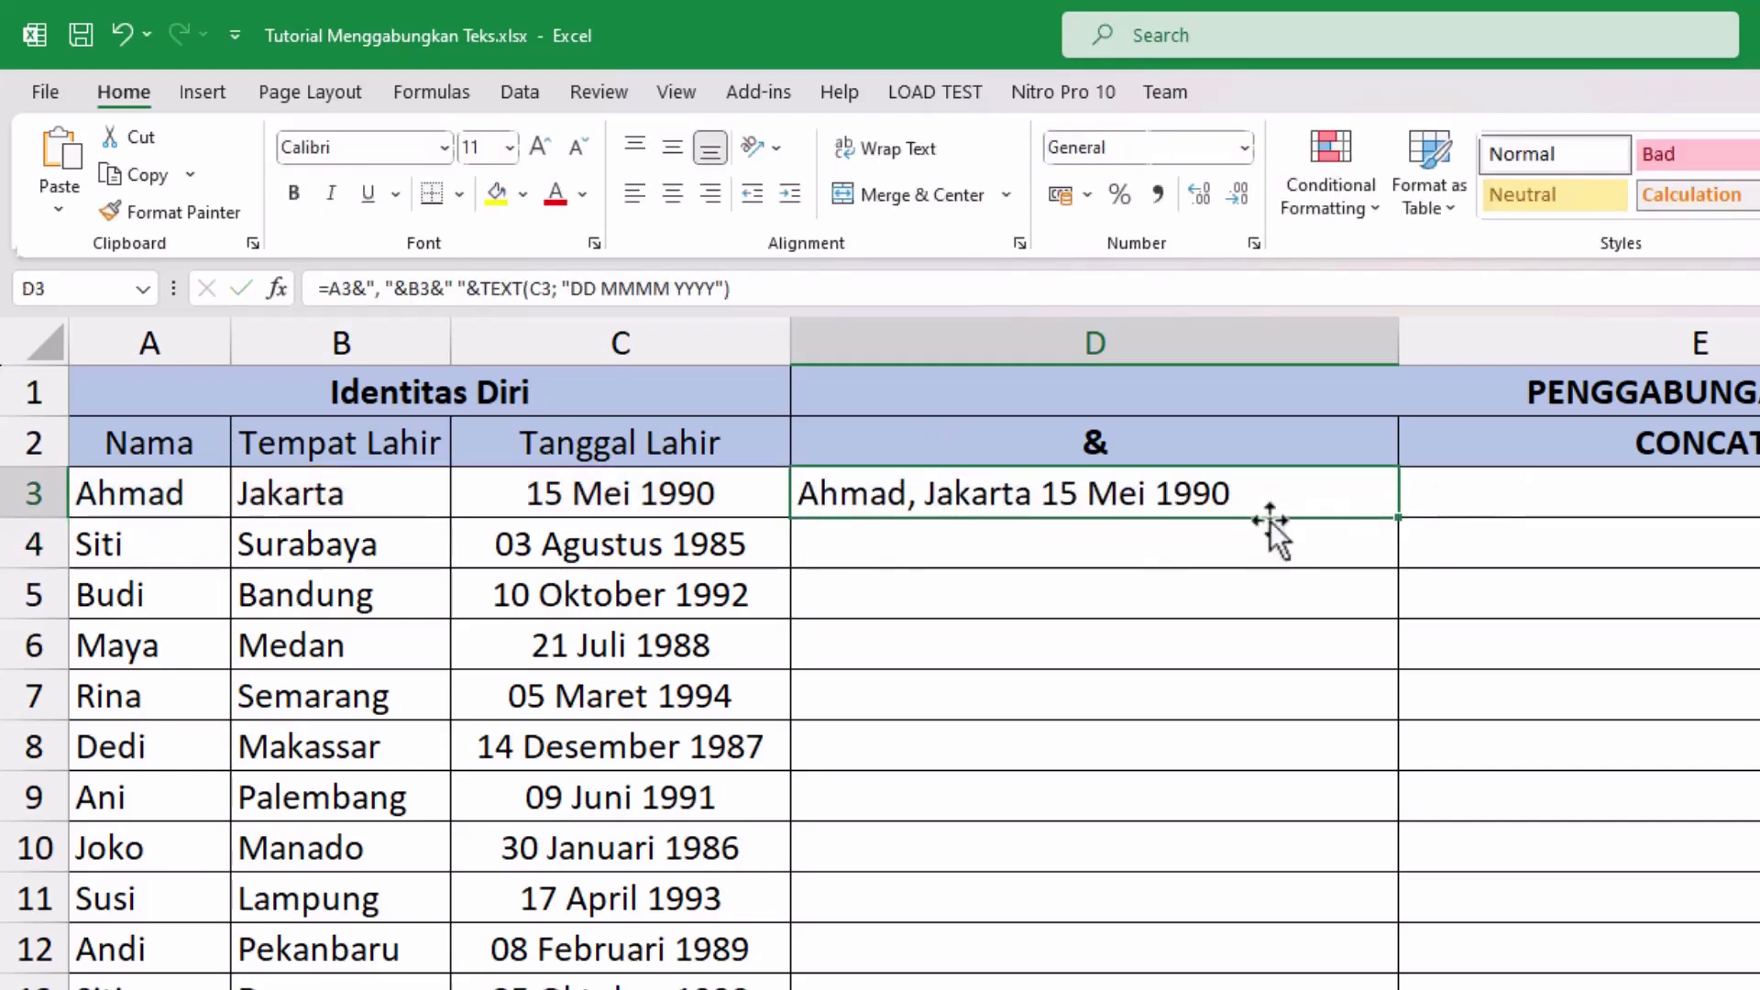
{"action": "double_click", "coordinate": [1400, 518]}
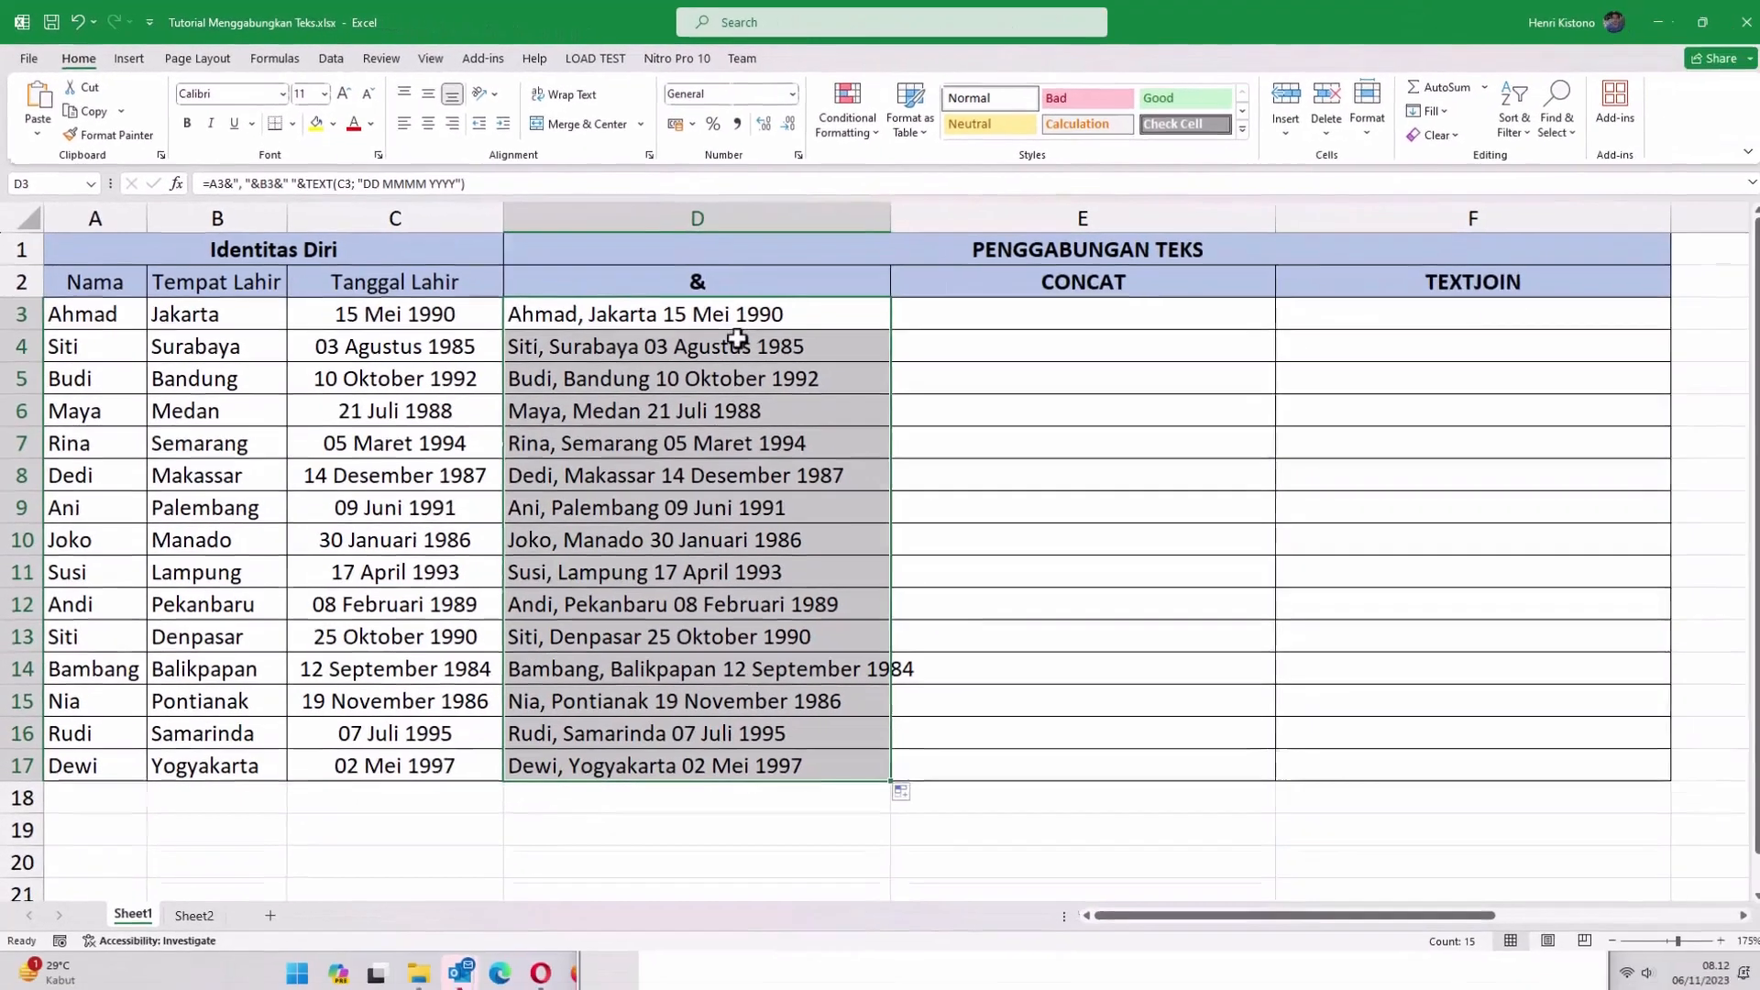
{"action": "left_click", "coordinate": [864, 427]}
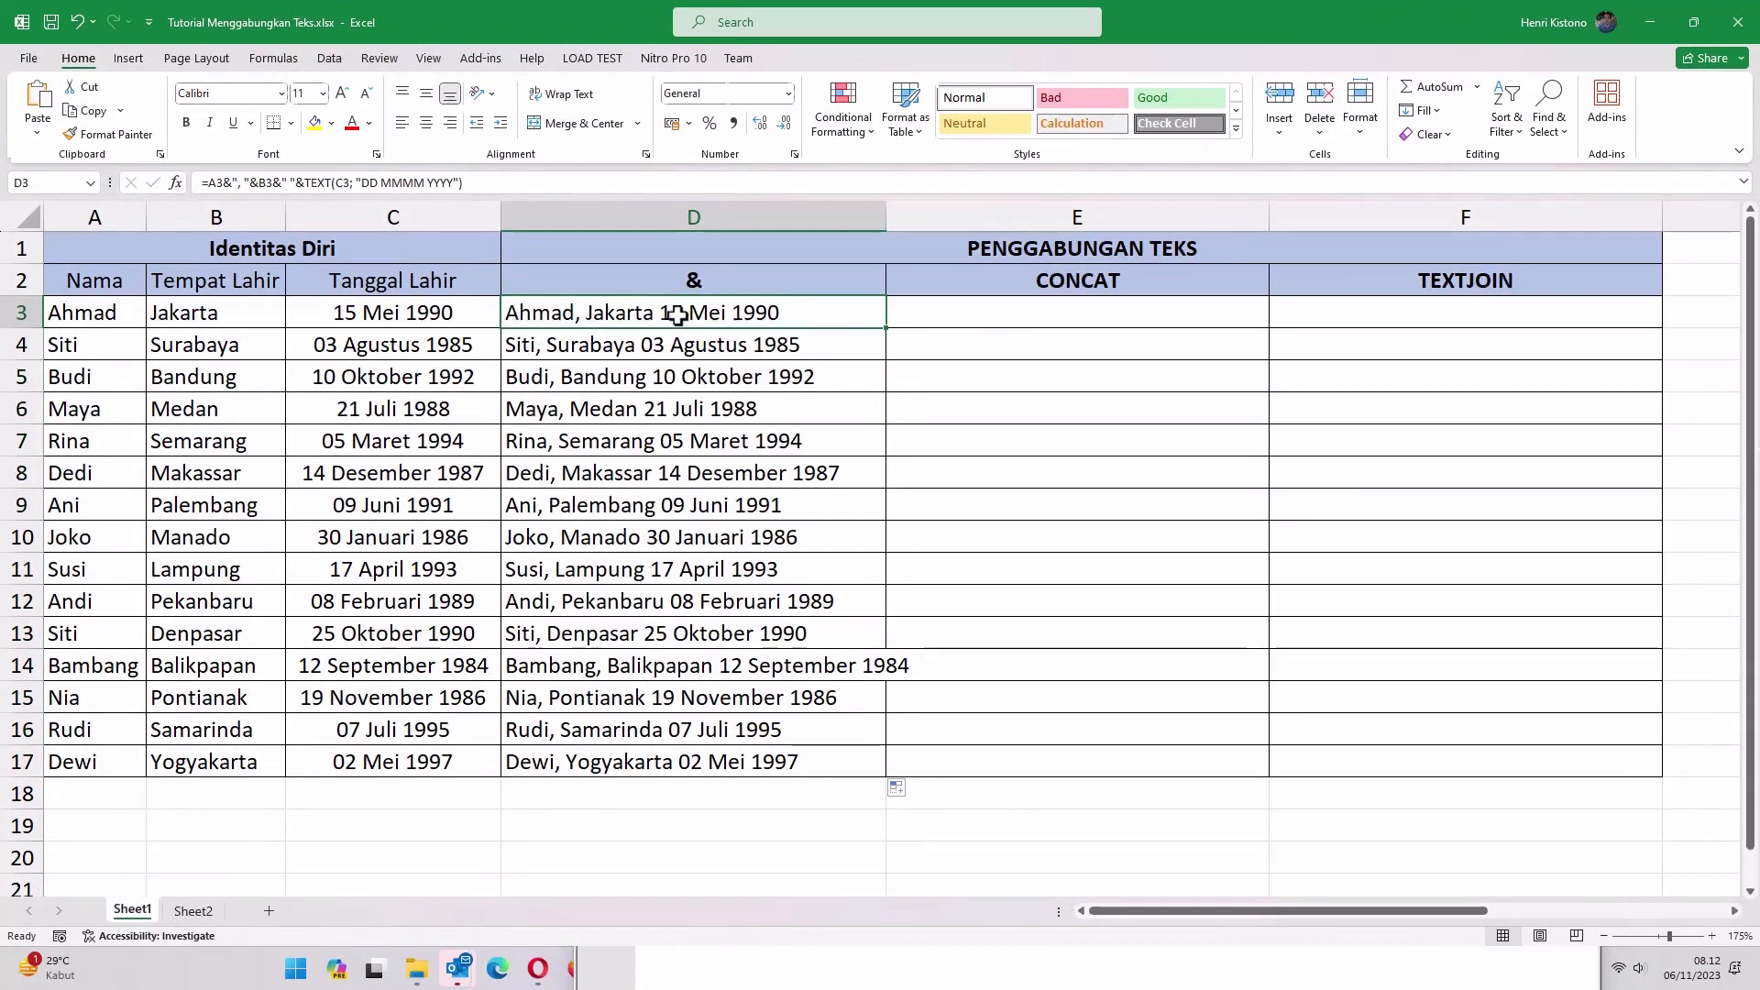
- Begin a CONCAT formula in E3
{"action": "left_click", "coordinate": [990, 310]}
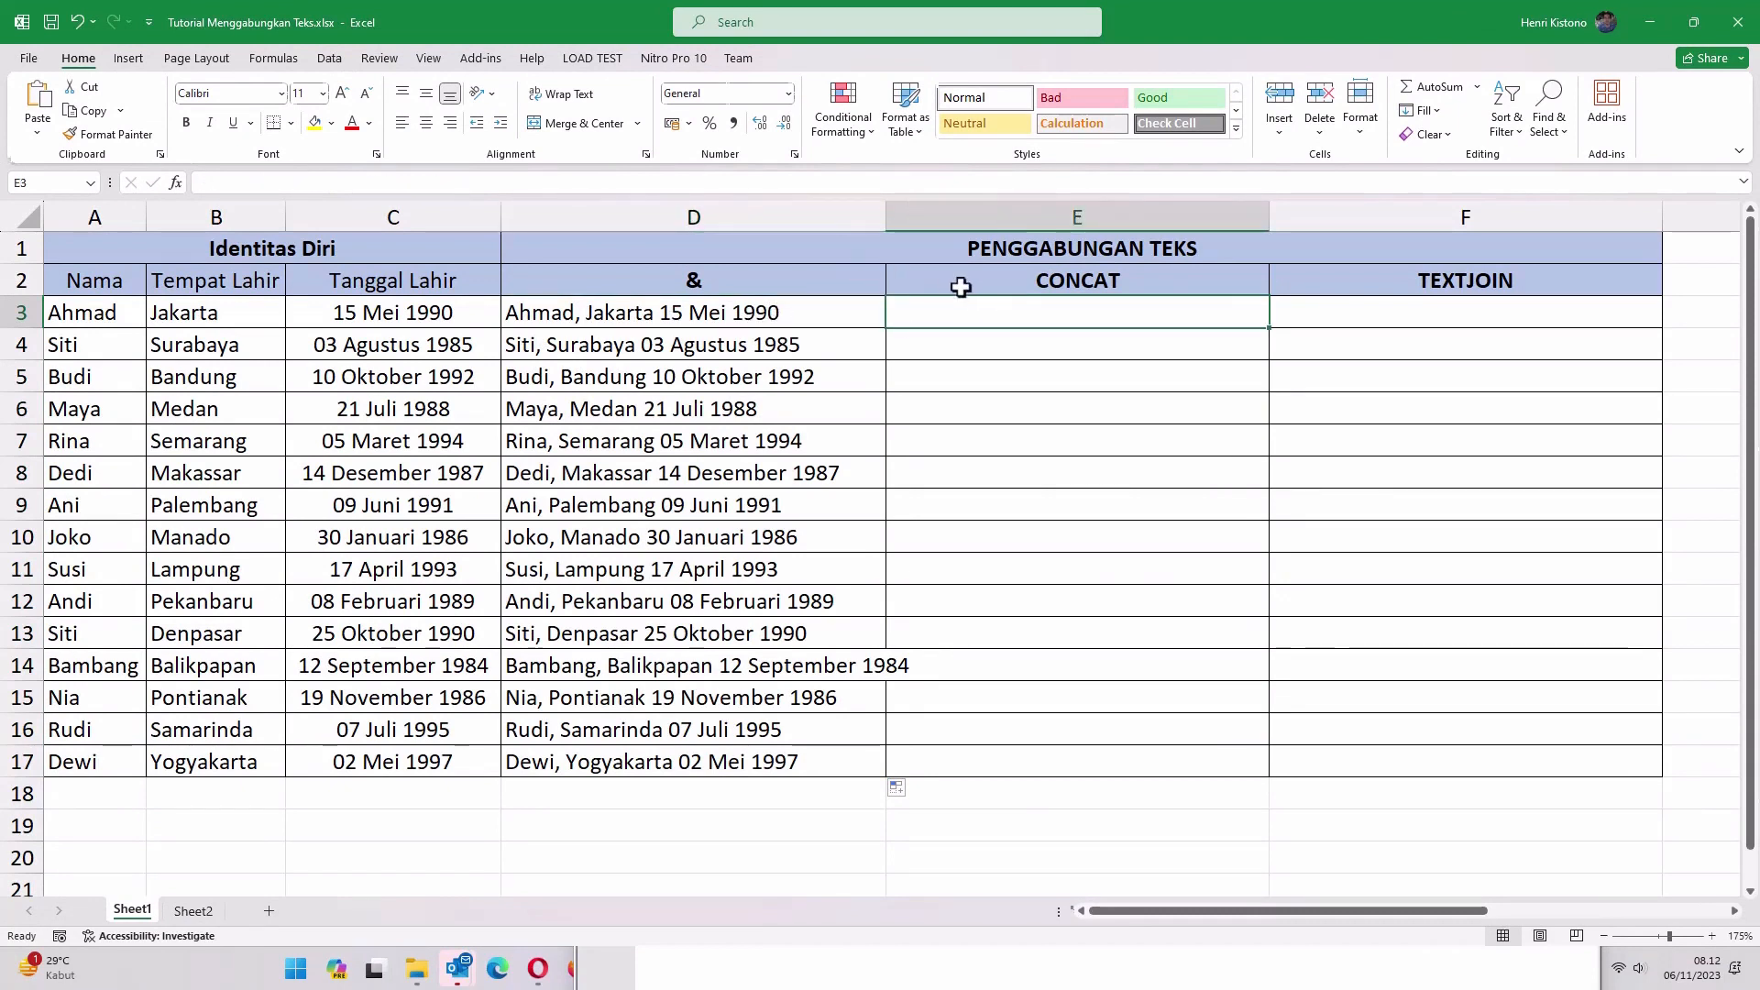
{"action": "type", "text": "="}
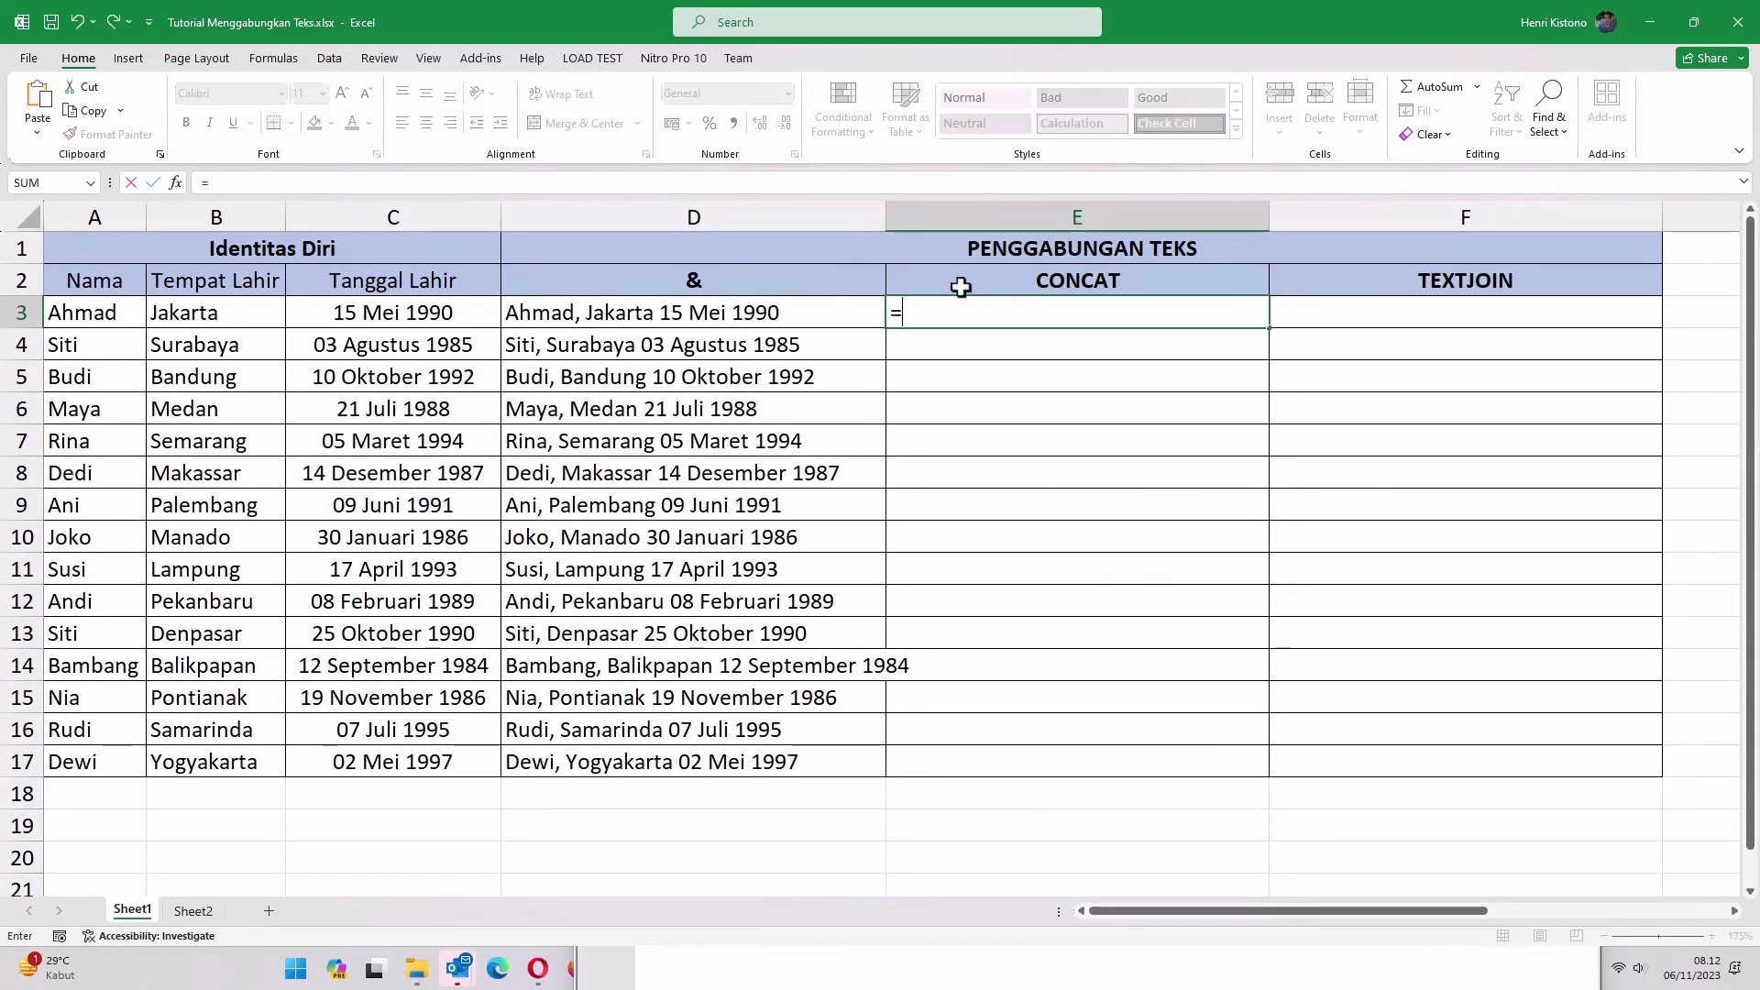
{"action": "type", "text": "concat"}
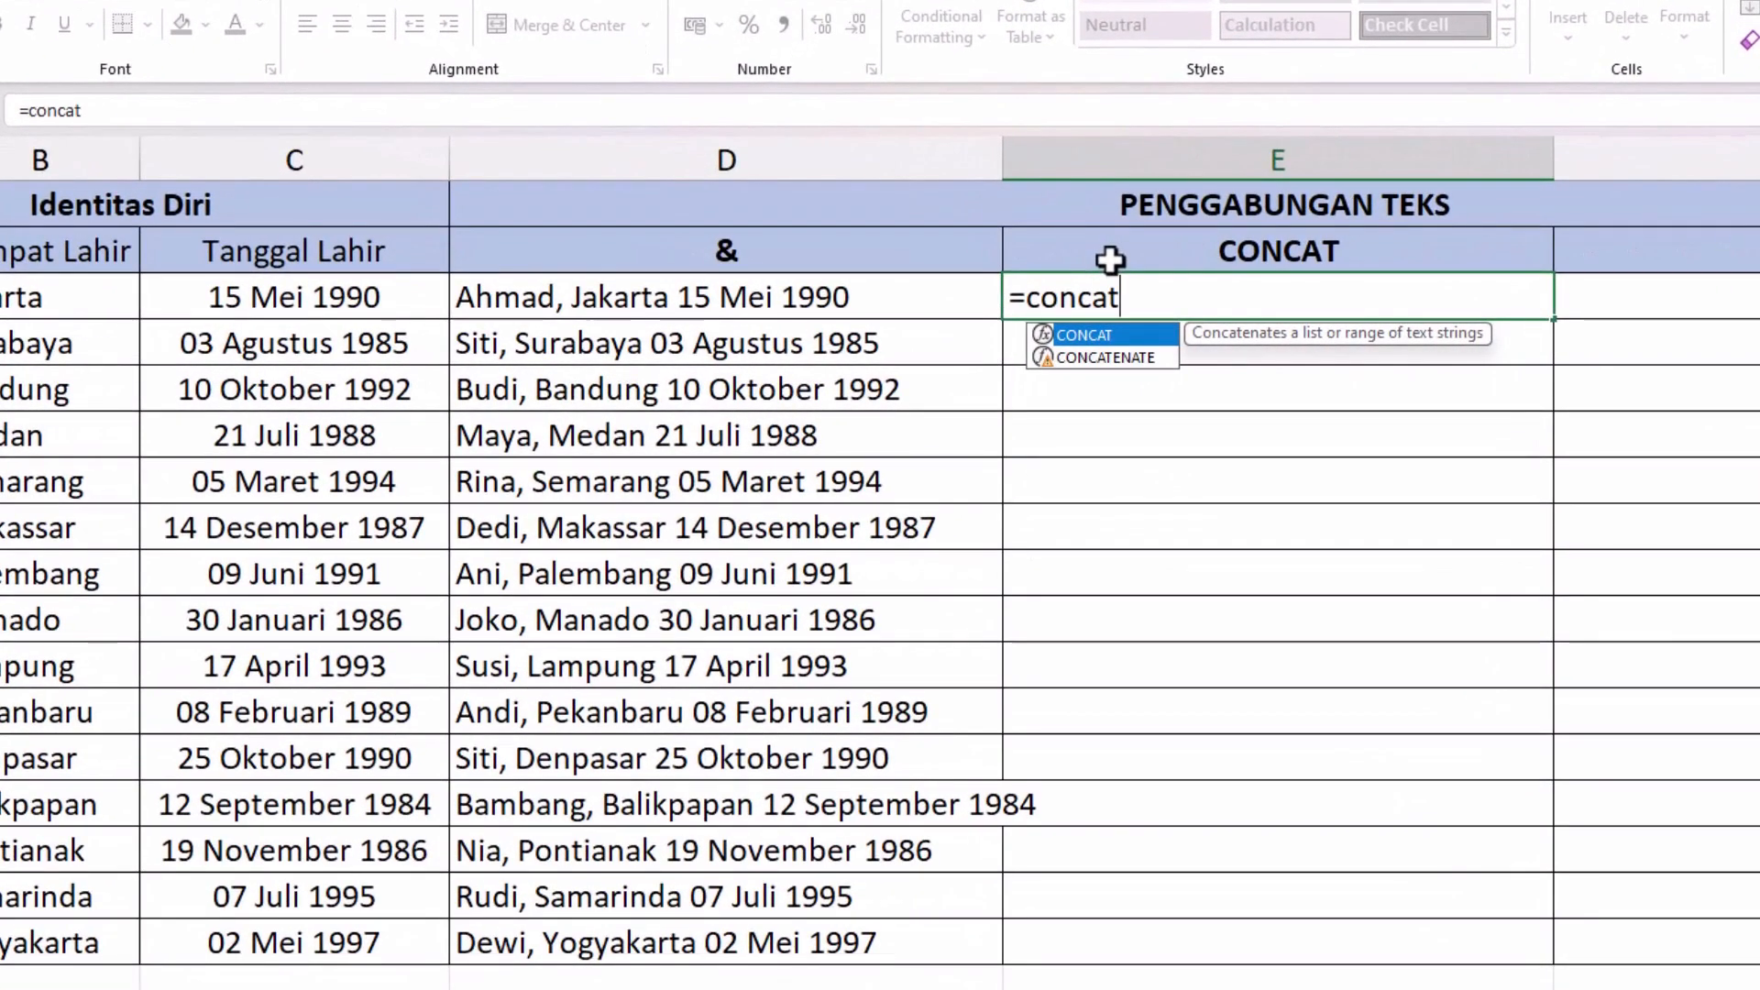
{"action": "type", "text": "("}
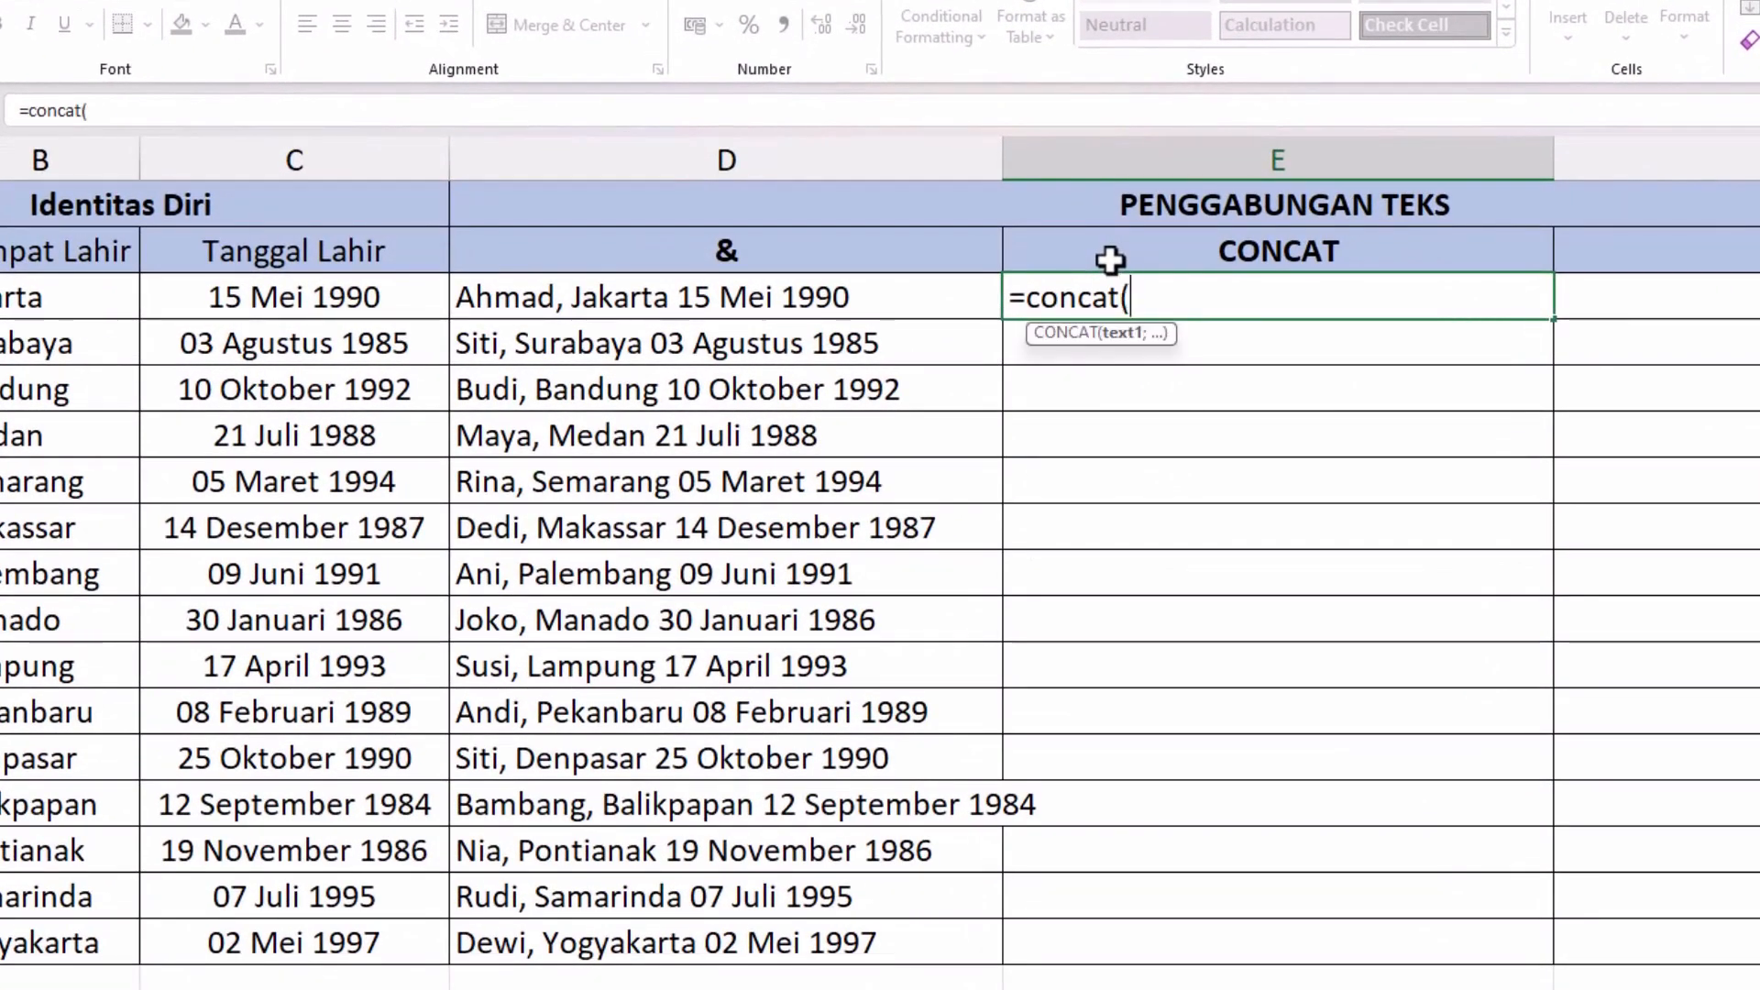
{"action": "key", "text": "BackSpace"}
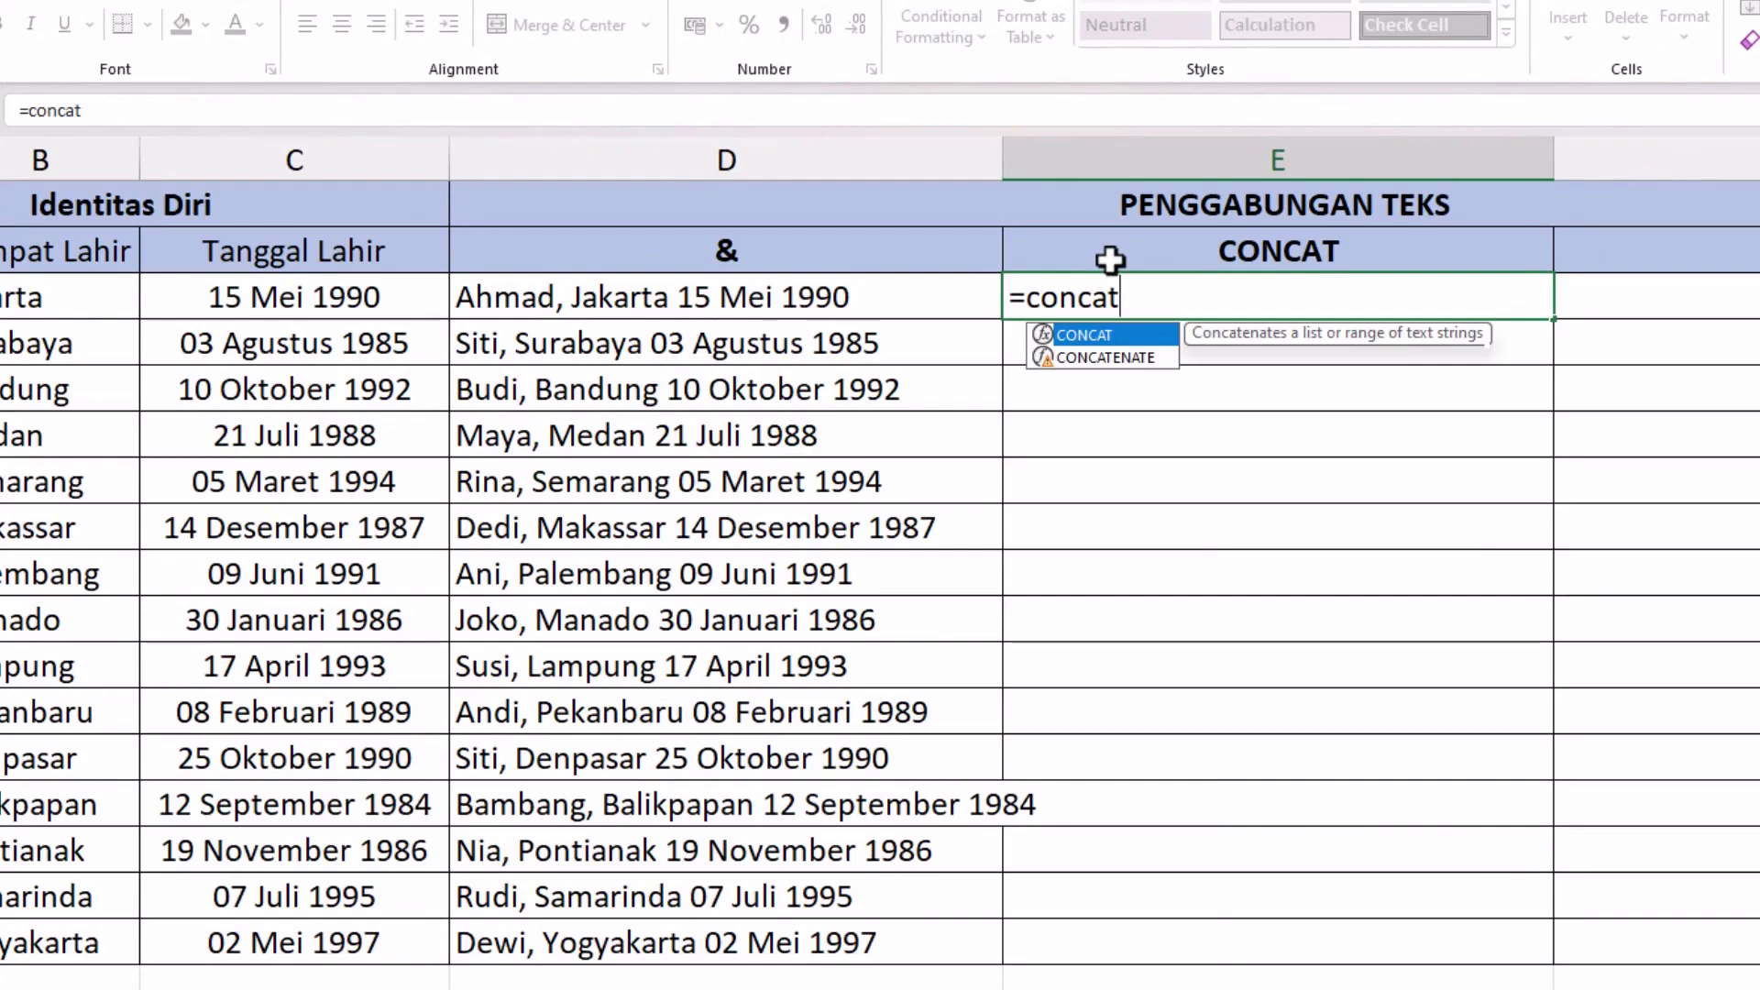
{"action": "type", "text": "ena"}
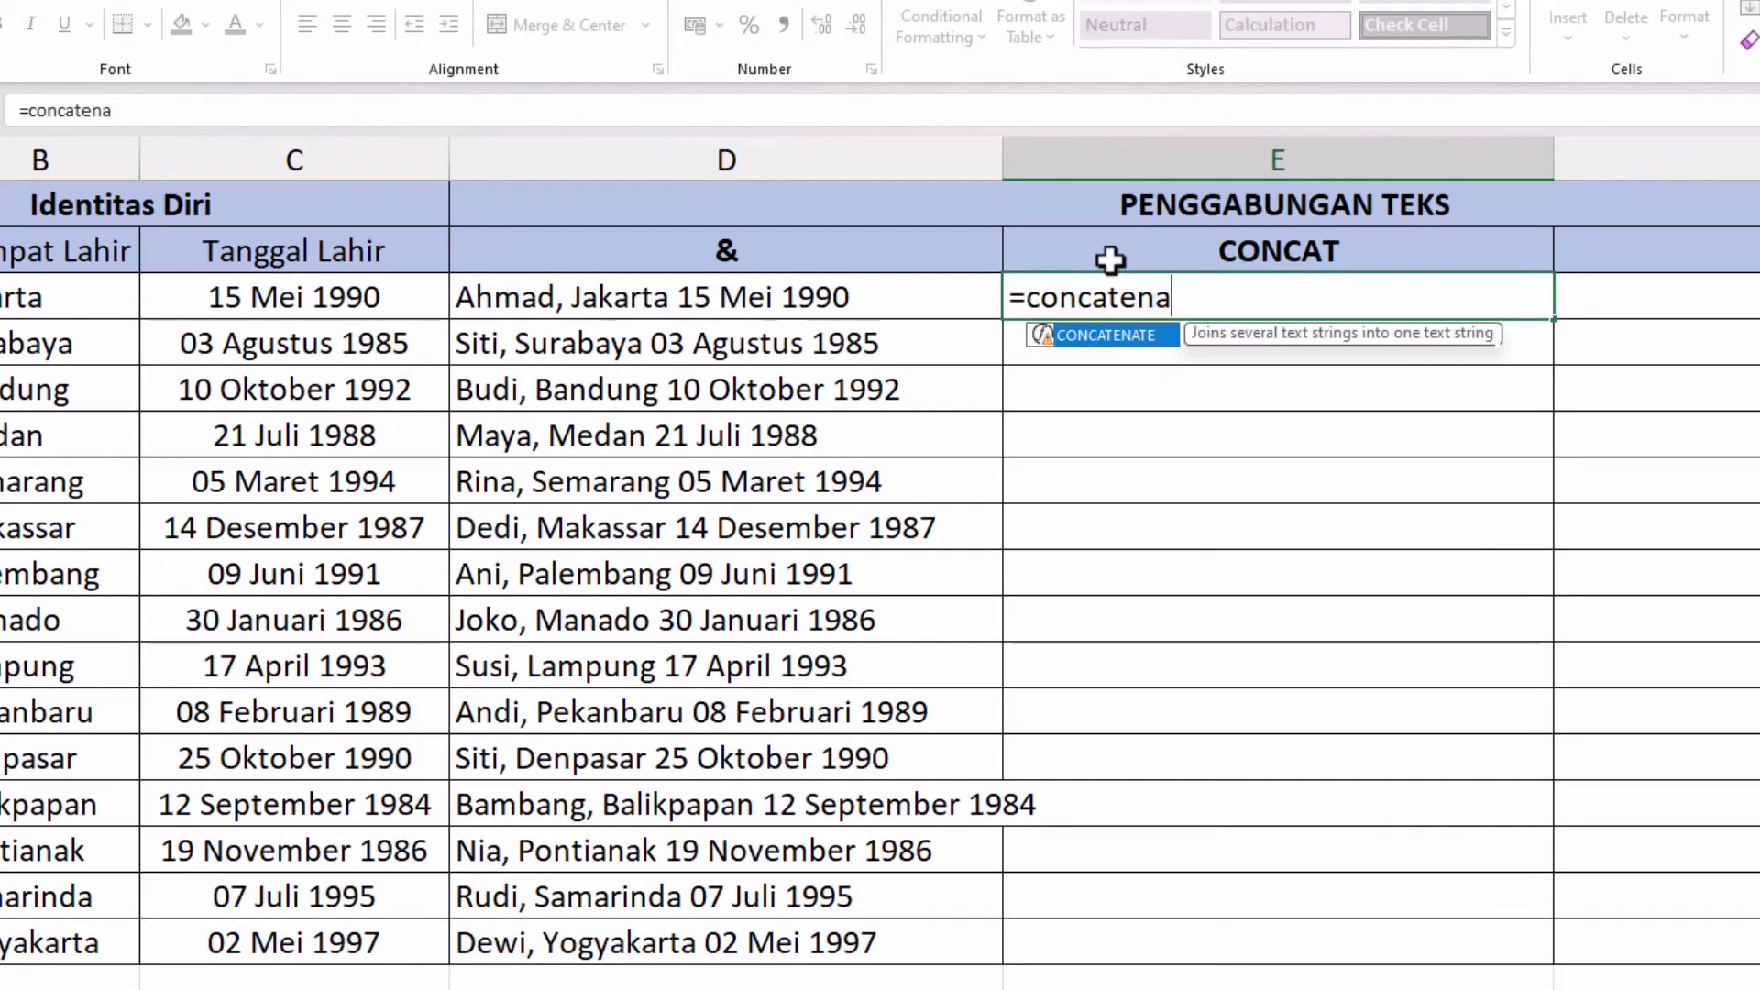
{"action": "key", "text": "BackSpace"}
{"action": "key", "text": "BackSpace"}
{"action": "key", "text": "BackSpace"}
{"action": "type", "text": "("}
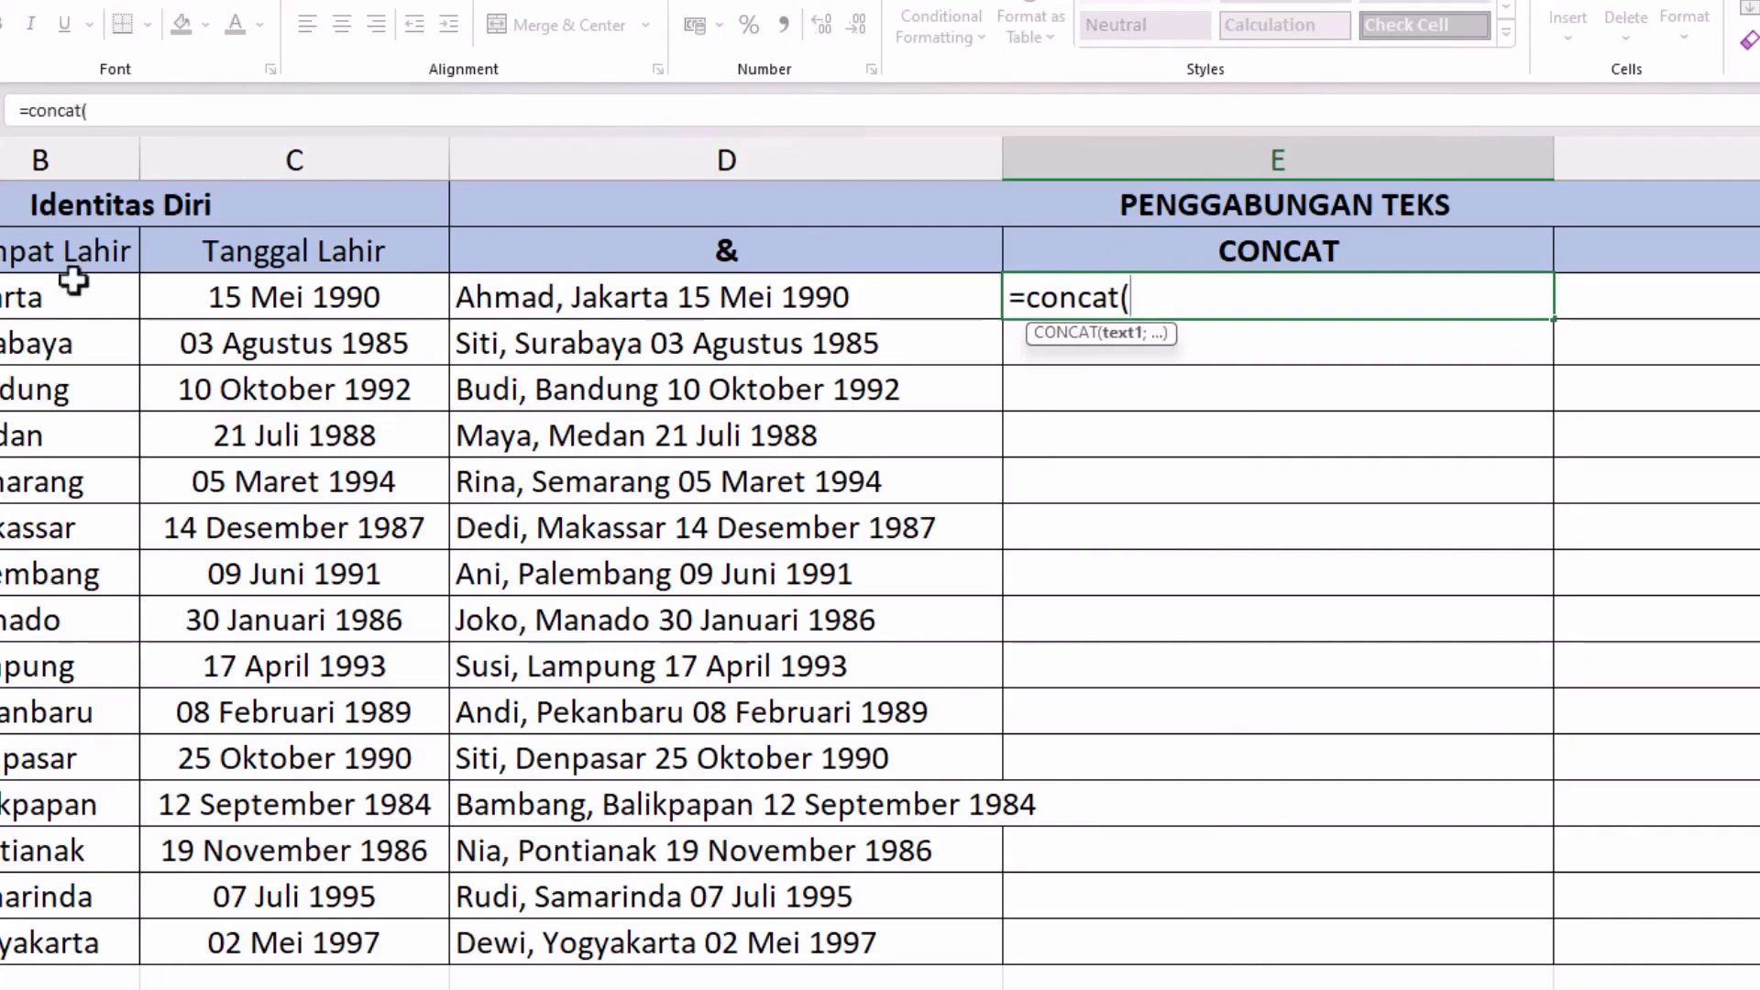
- Add A3, B3 and C3 as the arguments of E3's formula, giving =CONCAT(A3;B3;C3)
{"action": "type", "text": "A3;"}
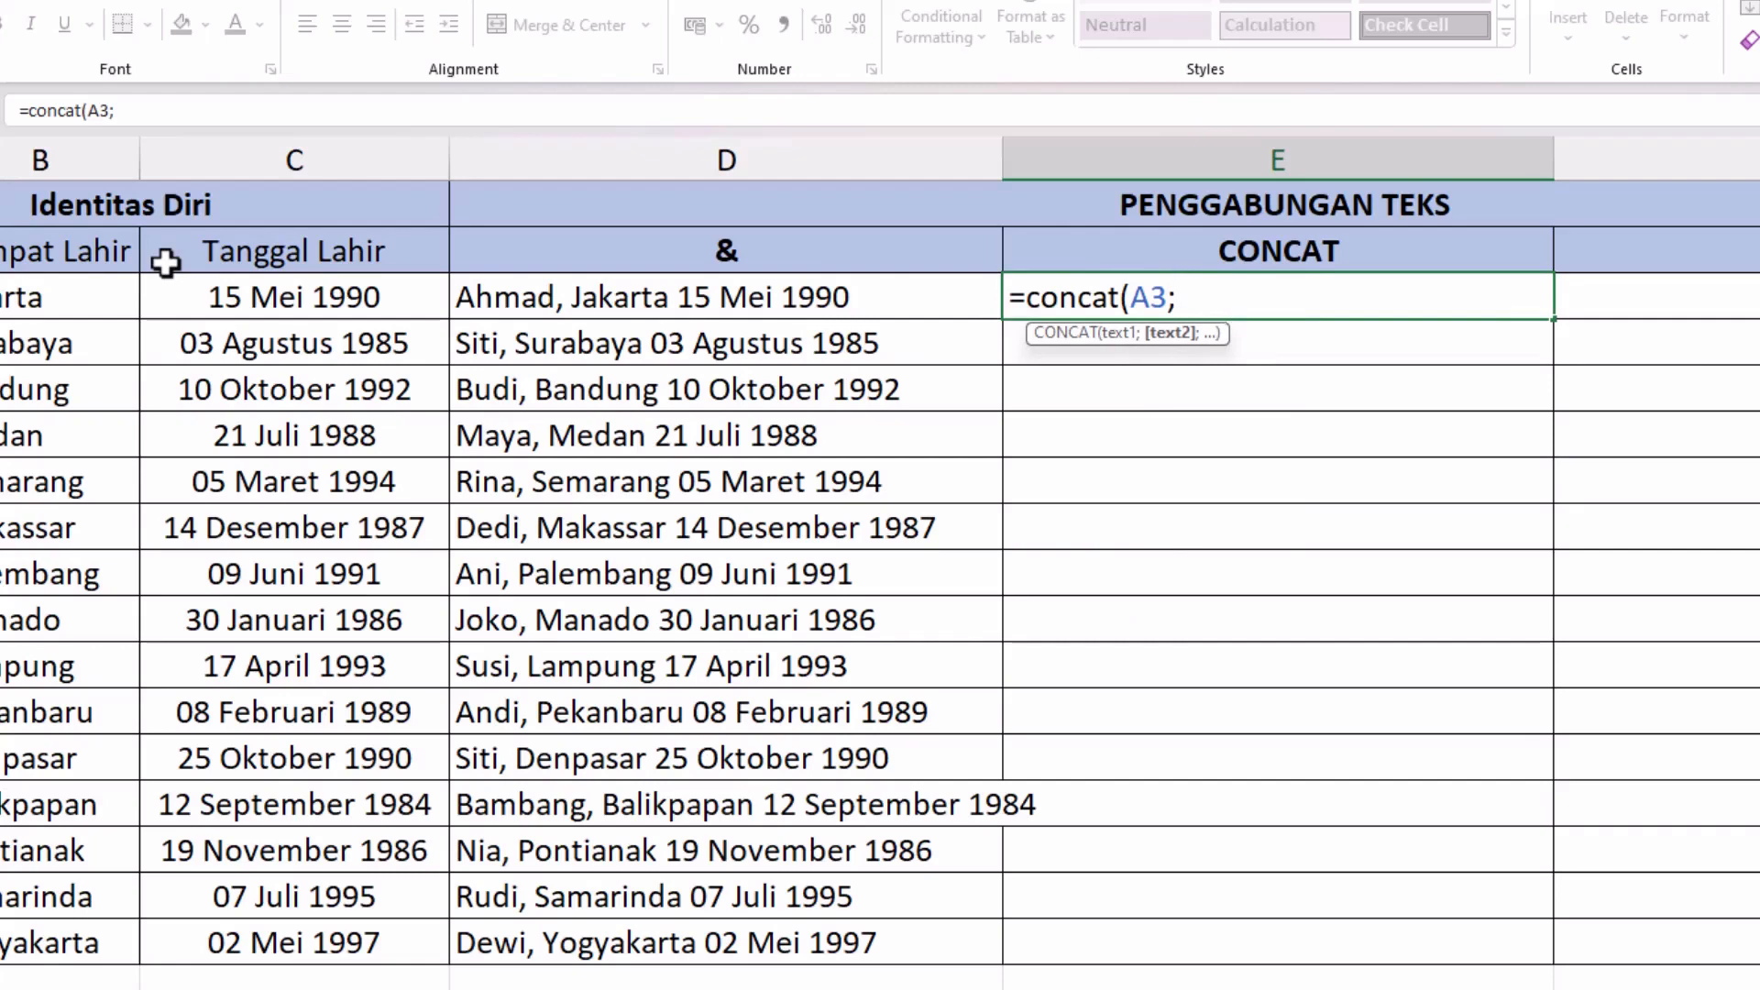
{"action": "type", "text": "\""}
{"action": "key", "text": "BackSpace"}
{"action": "key", "text": "BackSpace"}
{"action": "key", "text": "BackSpace"}
{"action": "type", "text": "B3;"}
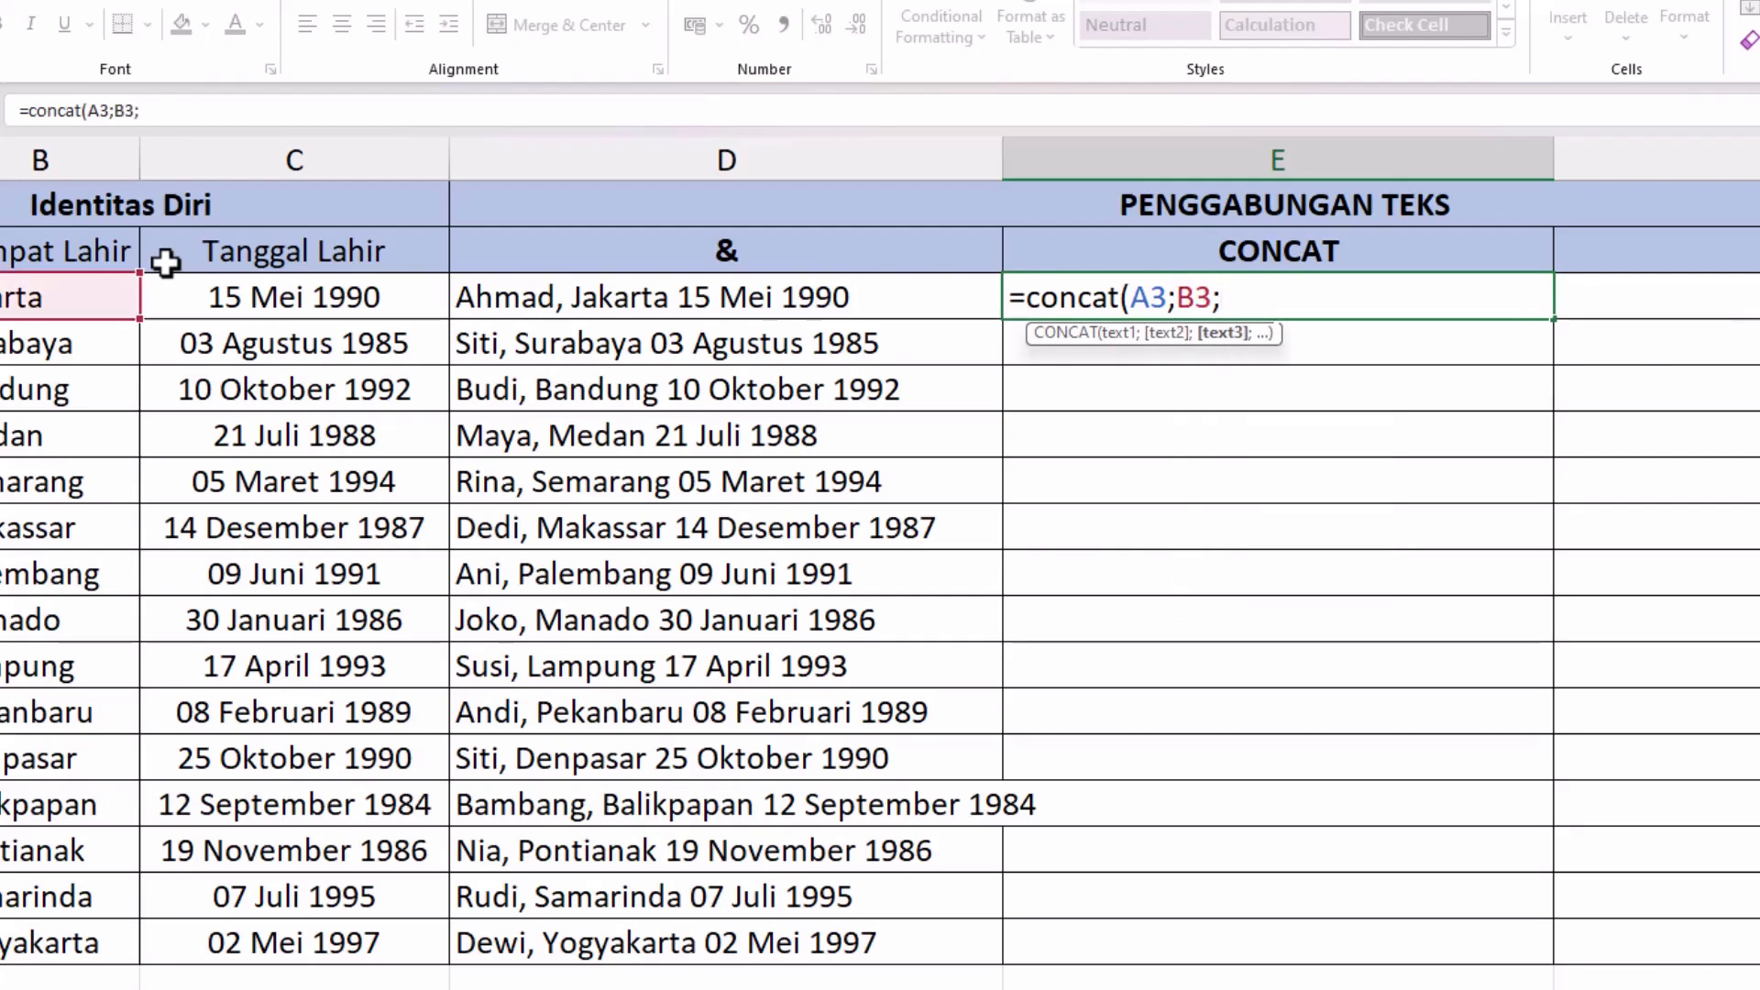
{"action": "type", "text": "C3"}
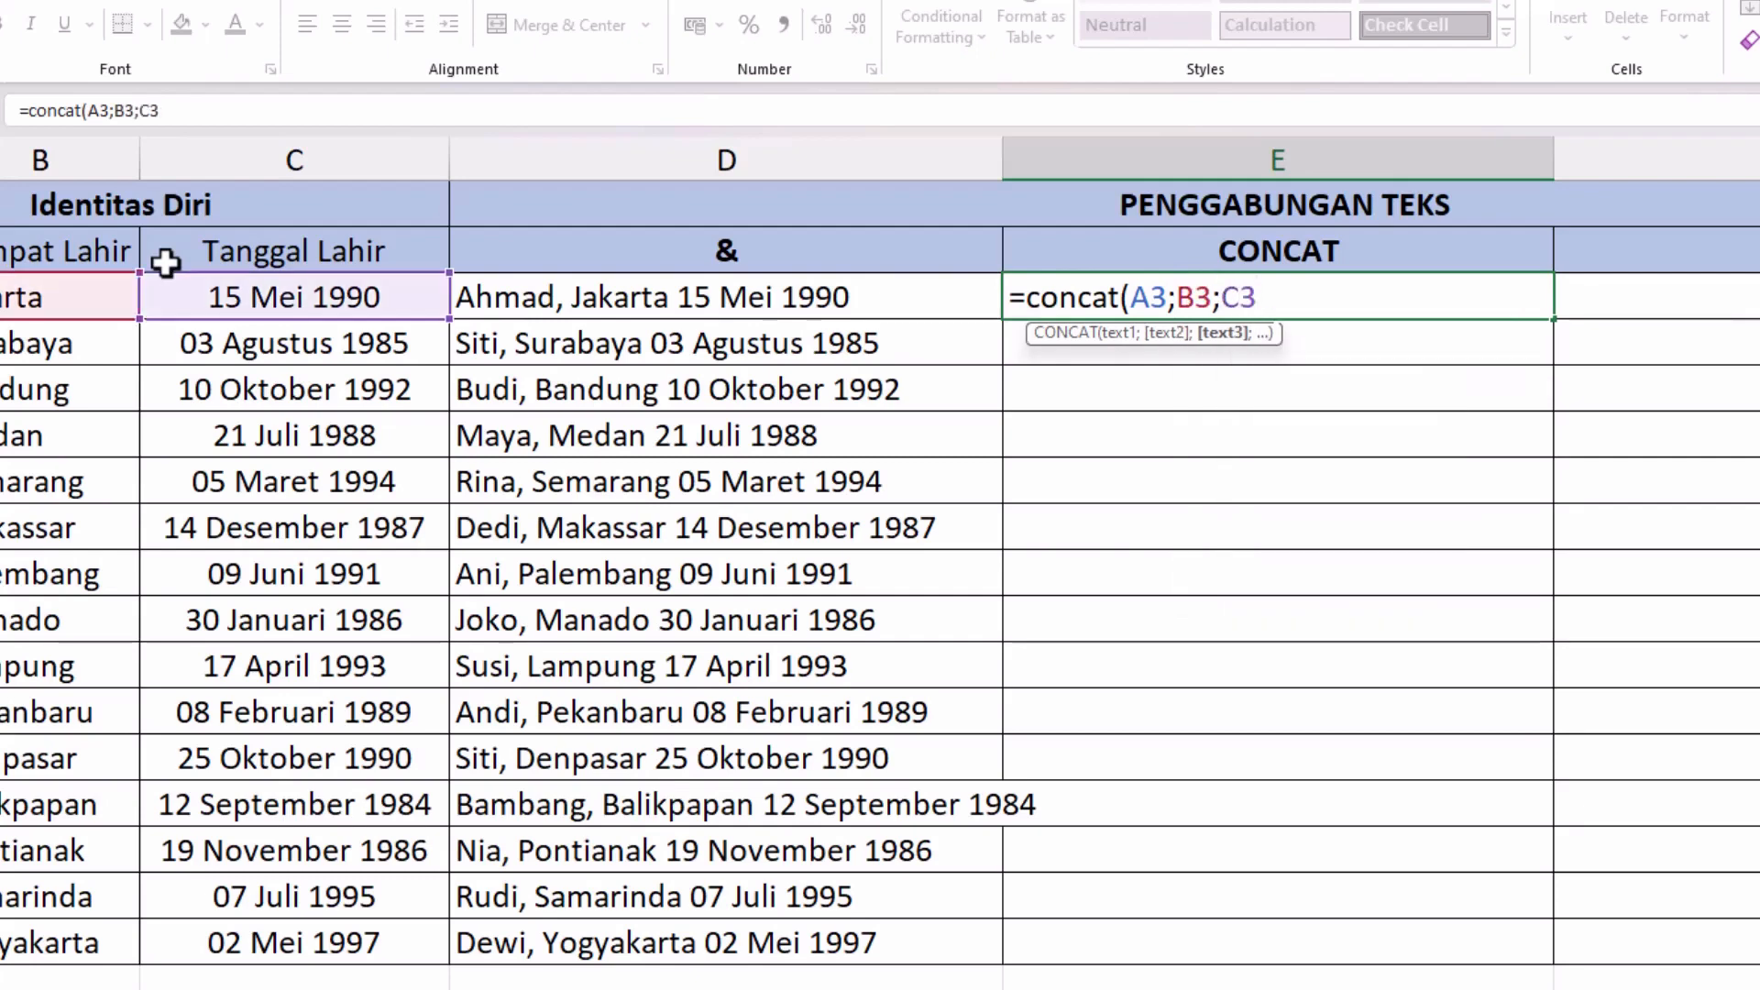
{"action": "type", "text": ")"}
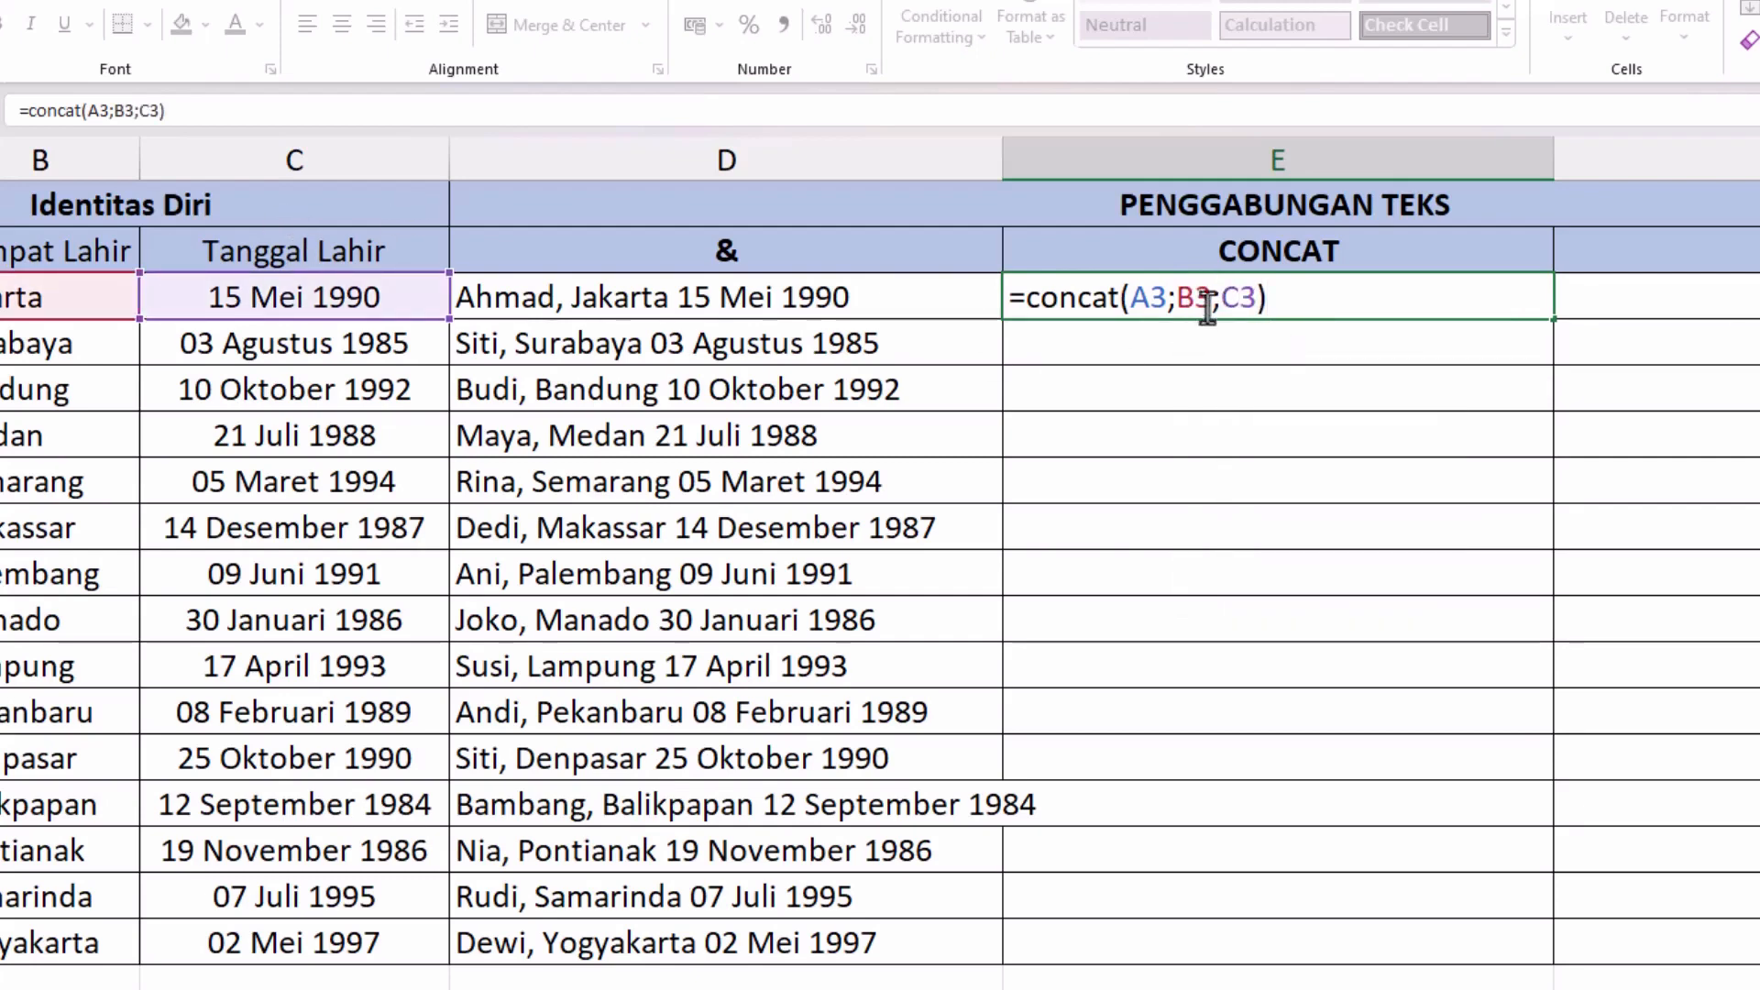
- Wrap C3 in TEXT with the format "DD MMMM YYYY" inside E3's CONCAT formula and enter the formula
{"action": "left_click", "coordinate": [1216, 302]}
{"action": "type", "text": "text"}
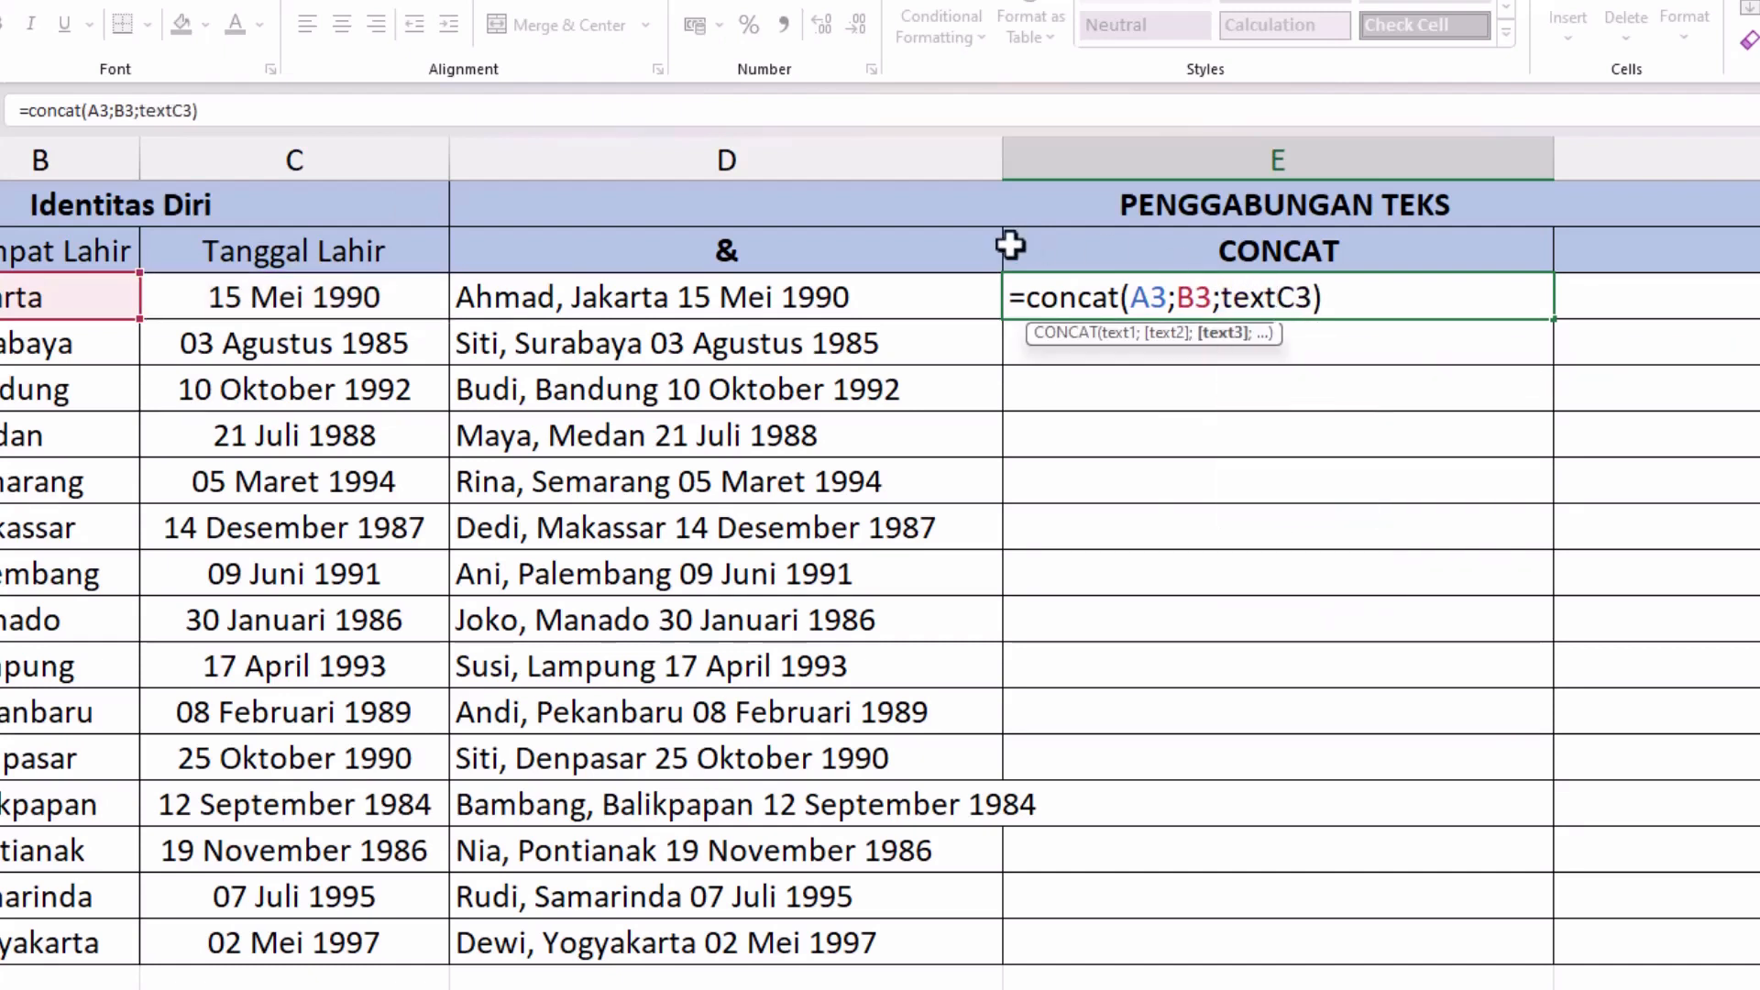
{"action": "type", "text": "("}
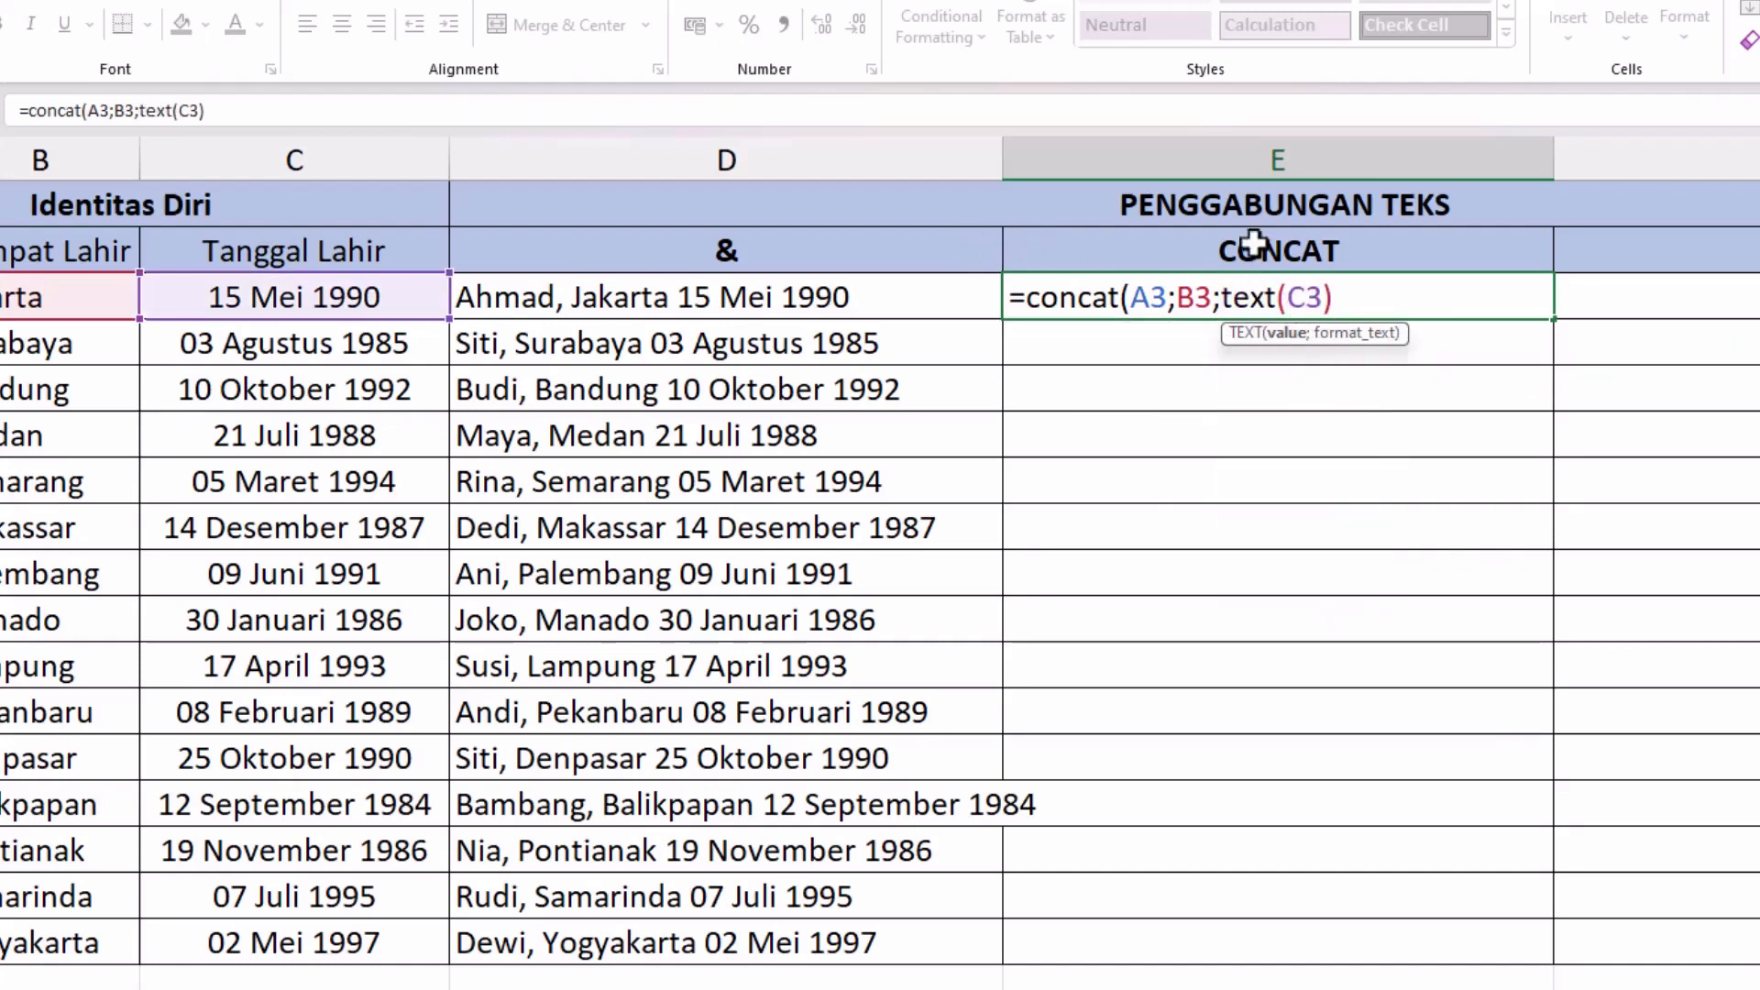
{"action": "key", "text": "Right"}
{"action": "key", "text": "Right"}
{"action": "type", "text": "; \"DD "}
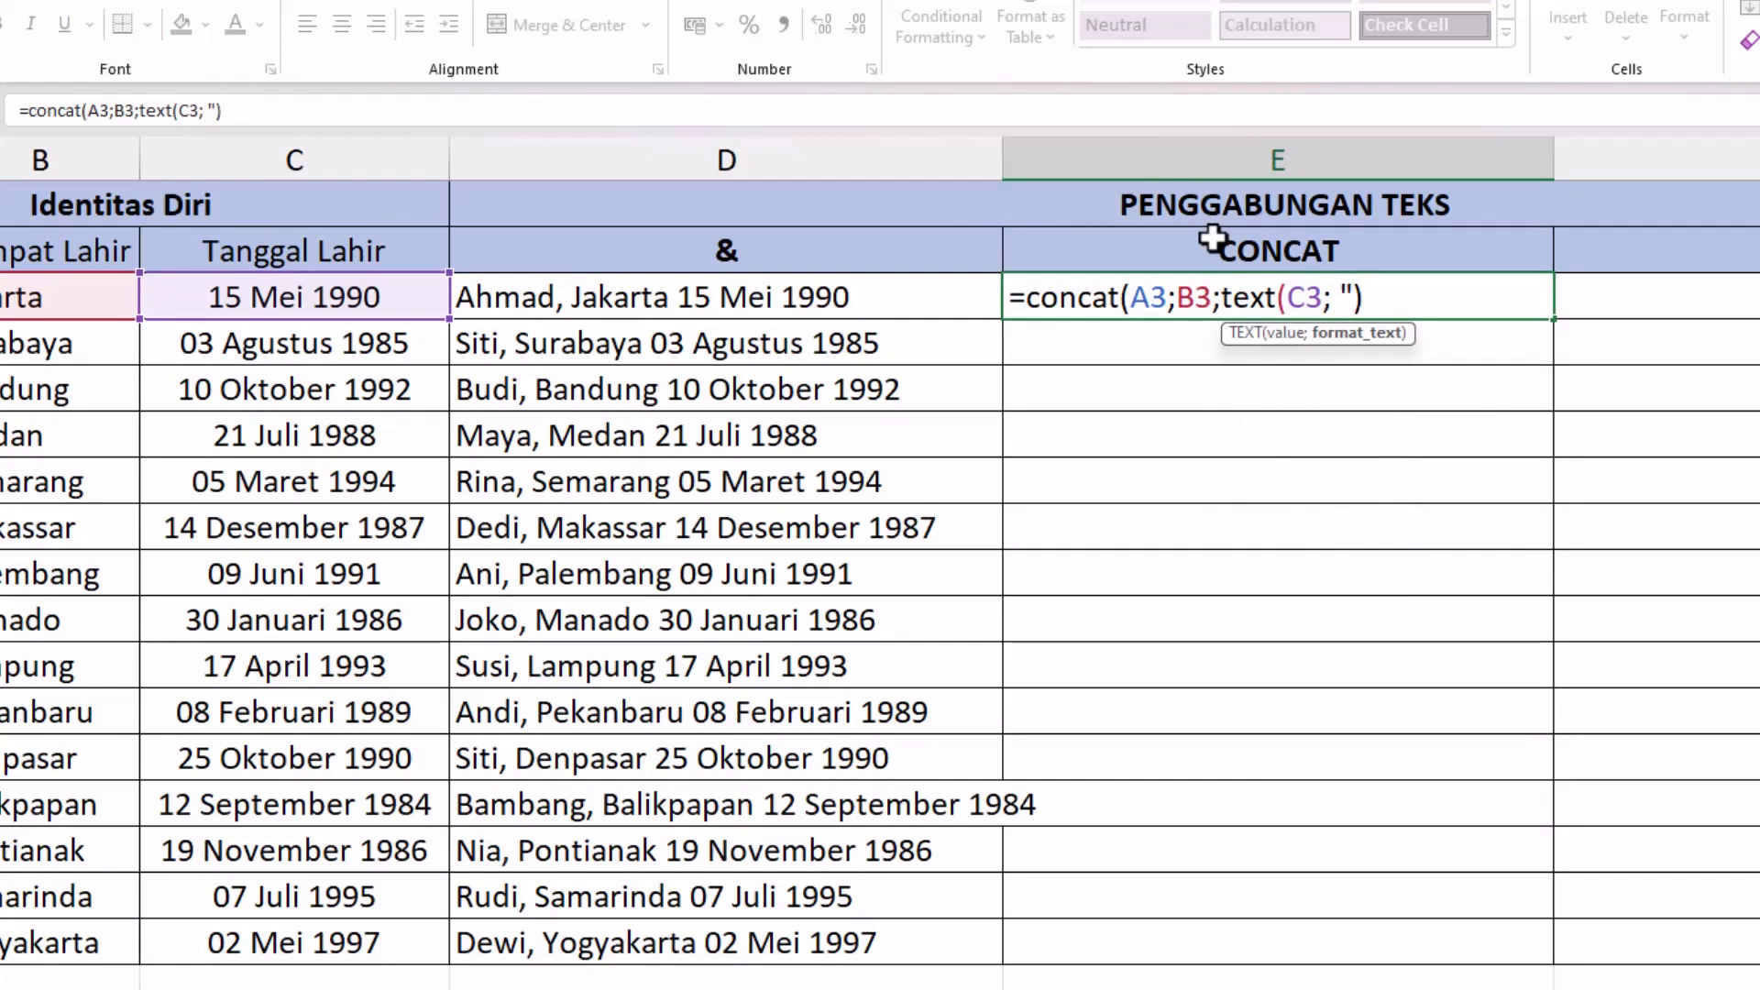
{"action": "type", "text": "MMMM YYY"}
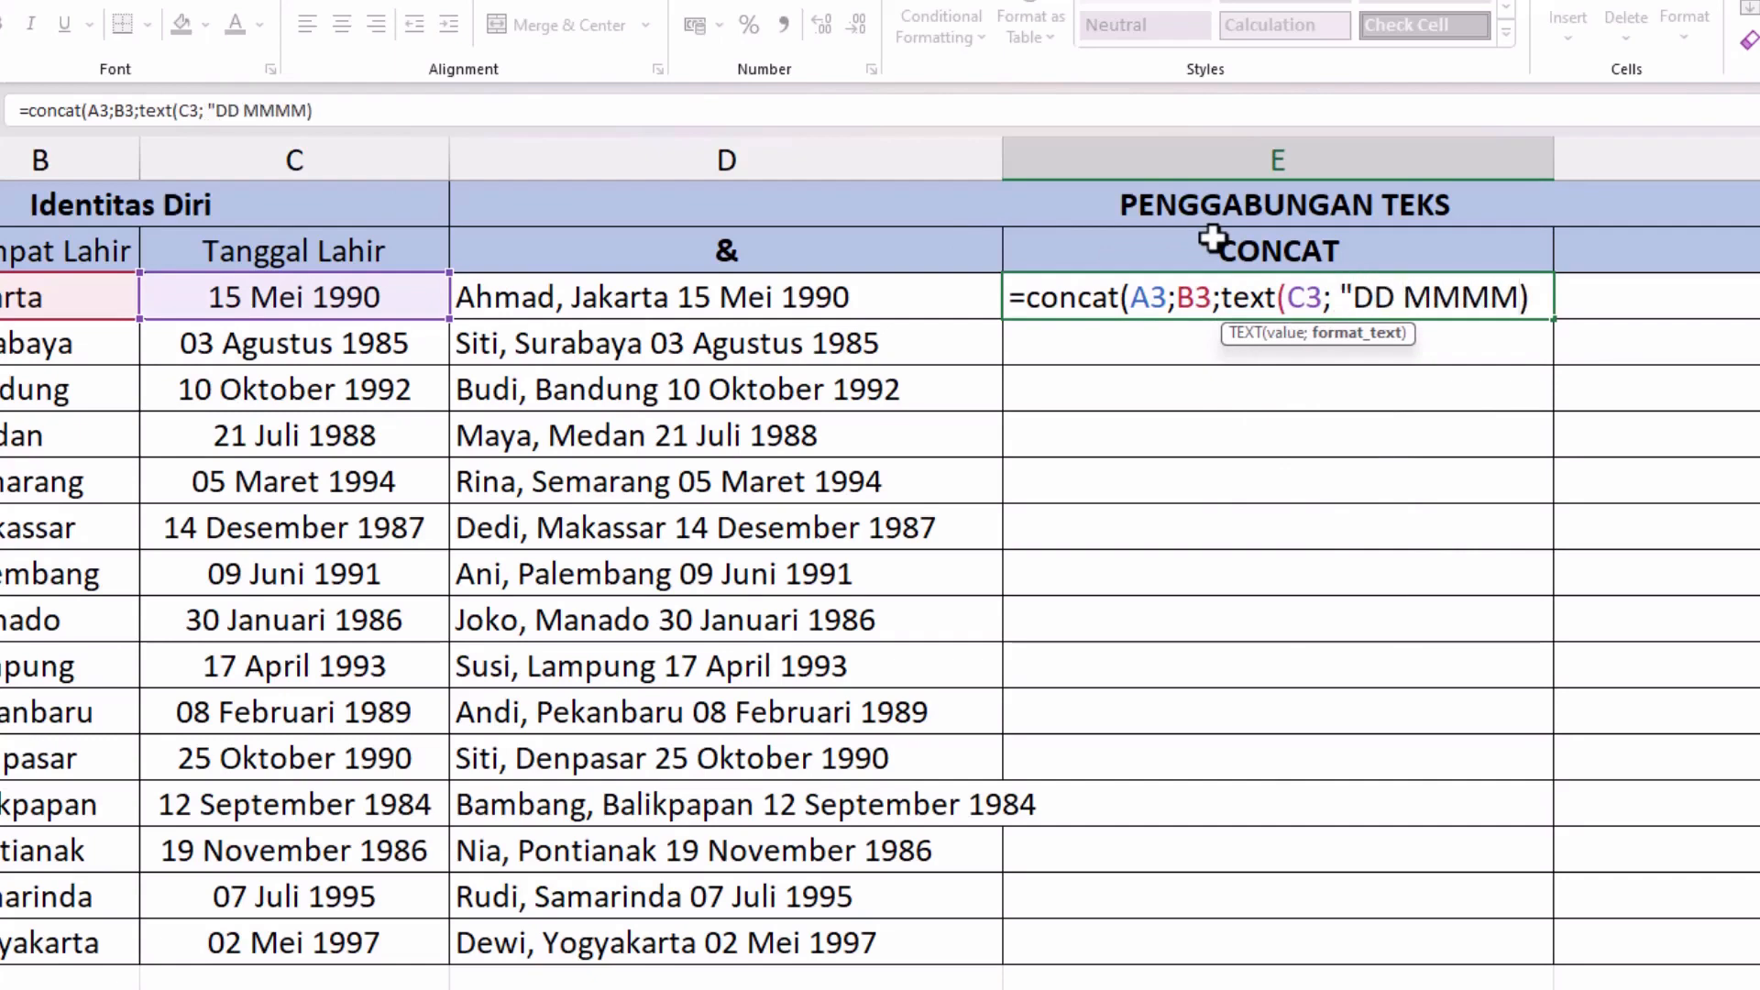
{"action": "type", "text": "Y\""}
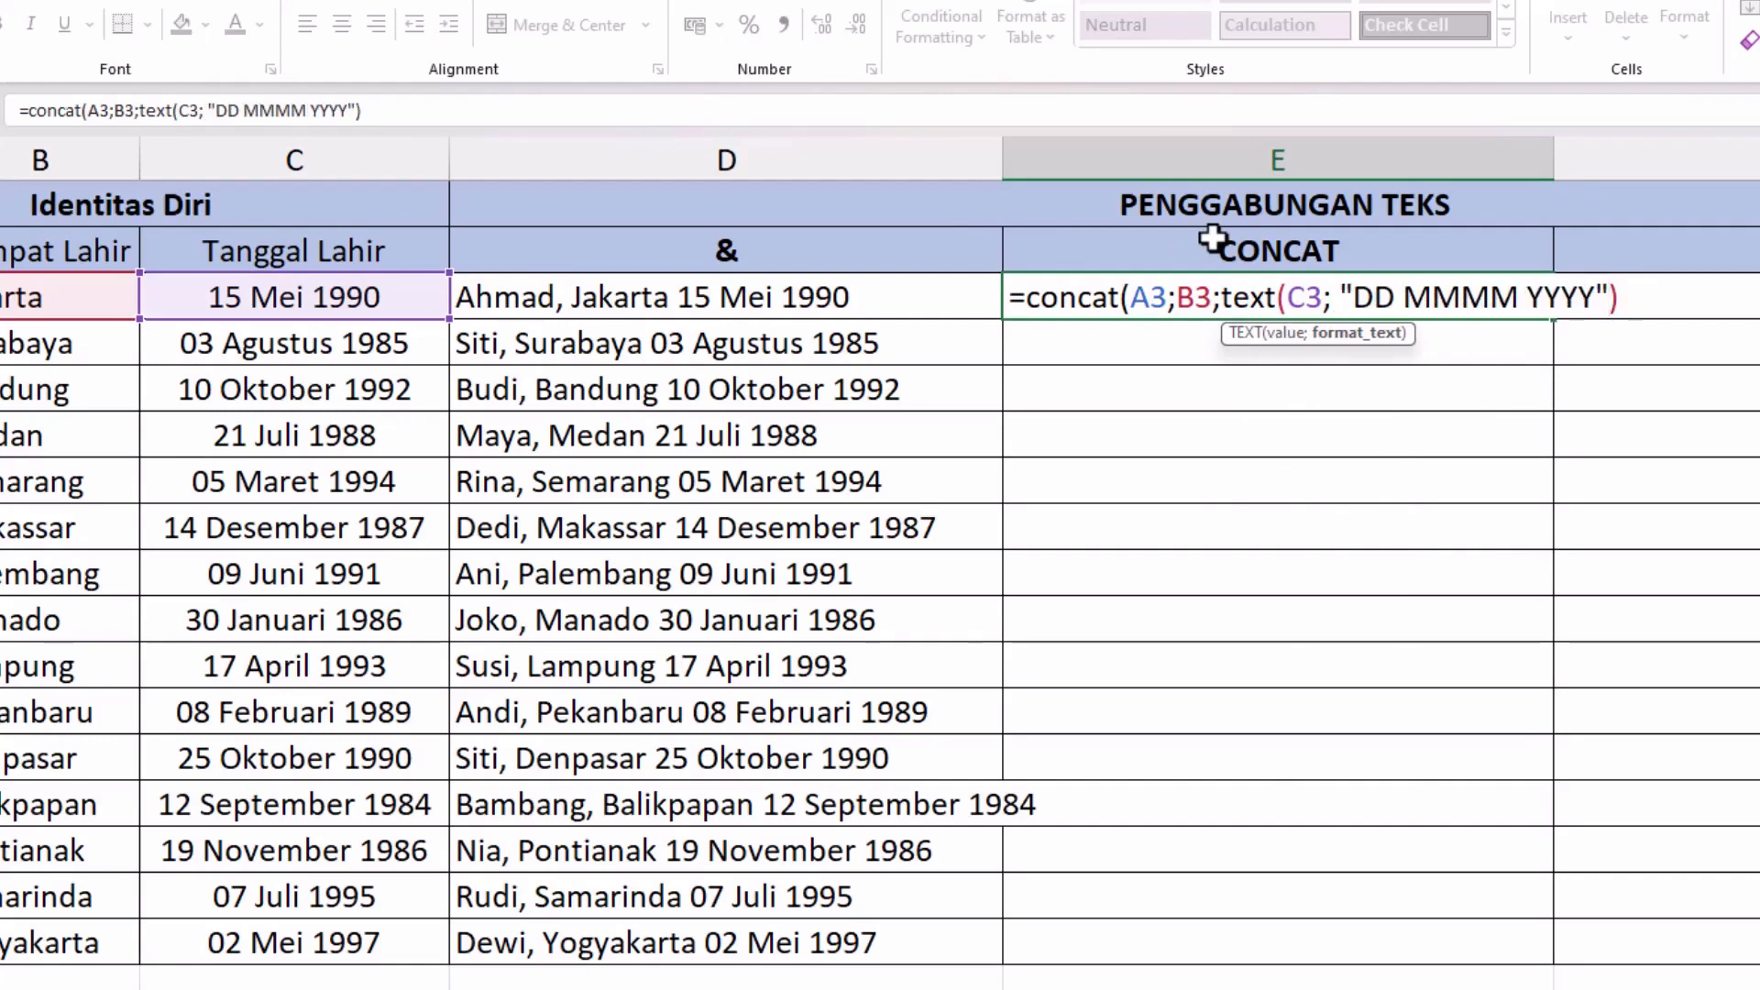
{"action": "type", "text": ")"}
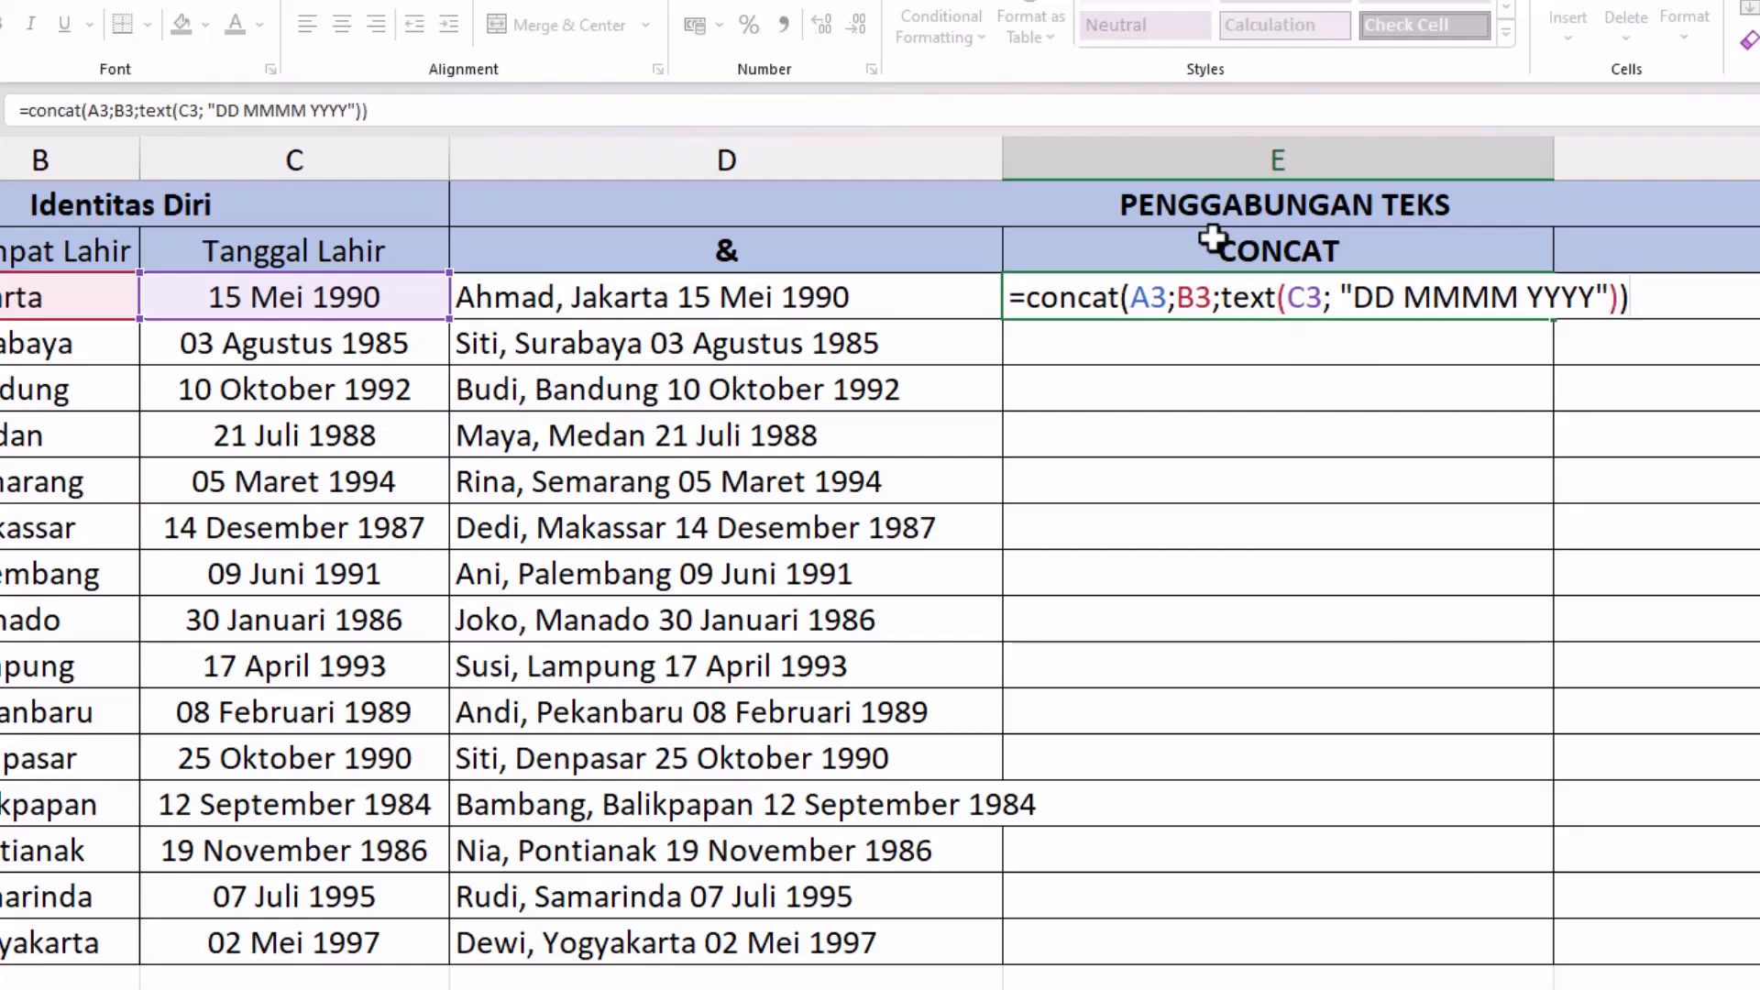
{"action": "key", "text": "ctrl+Return"}
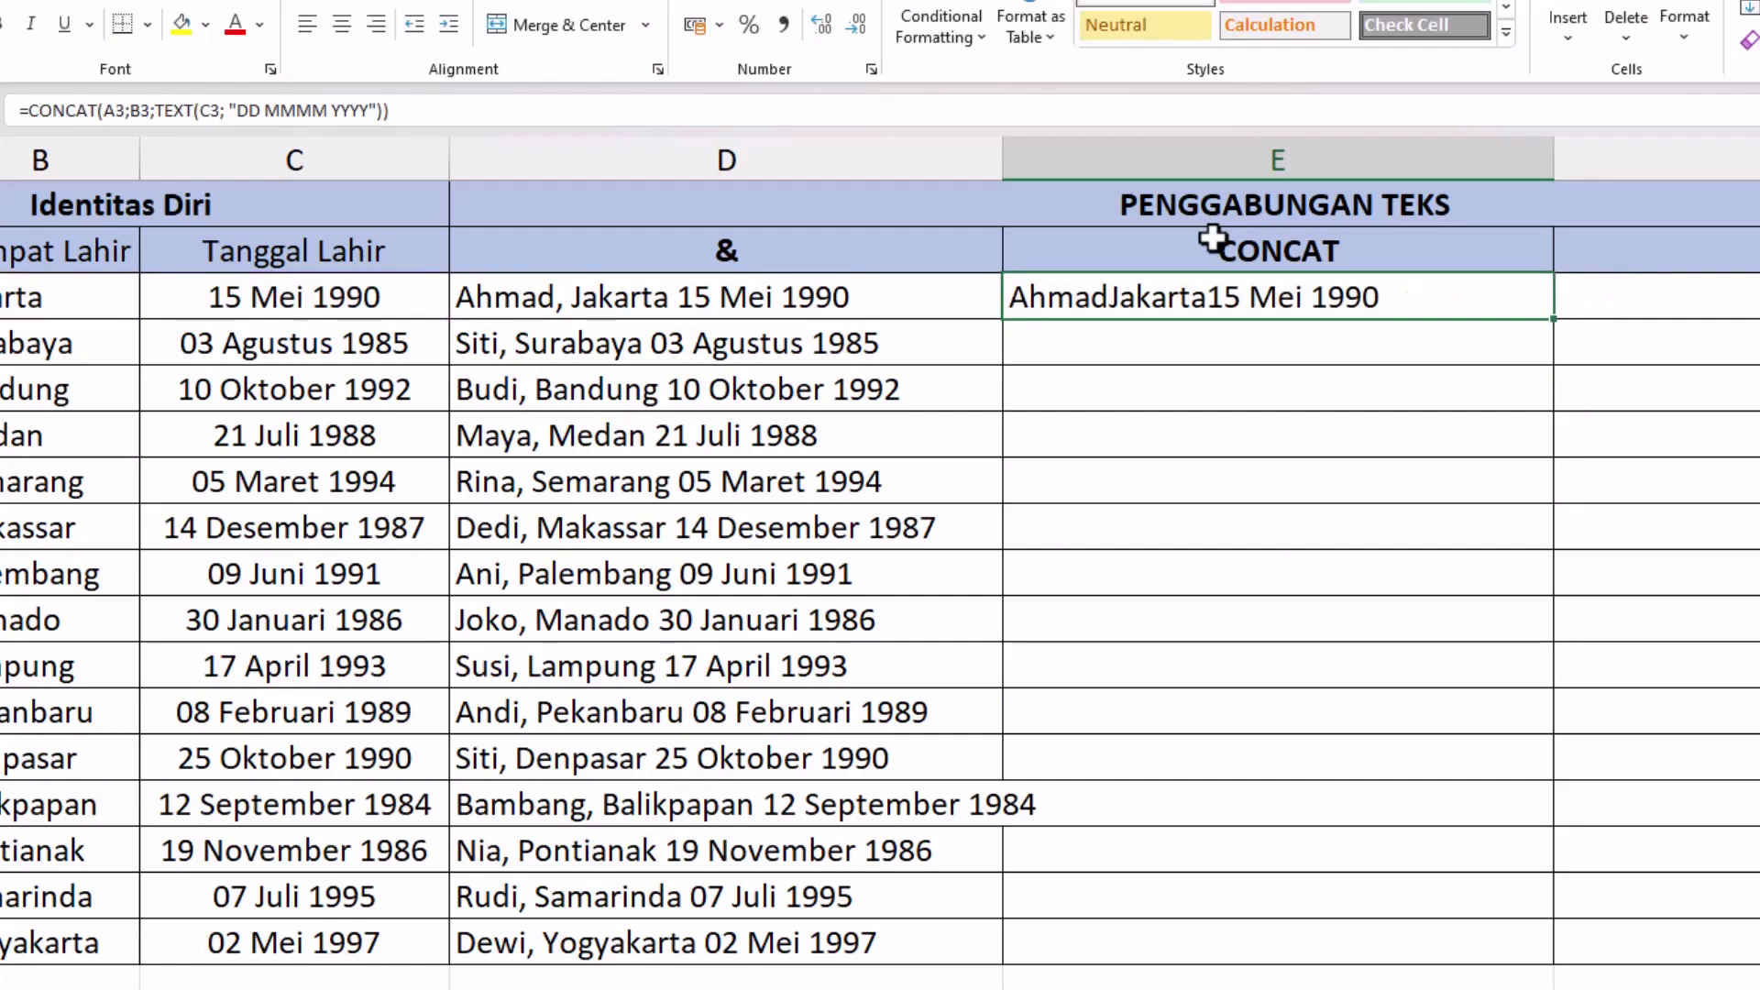
- Insert space separators between E3's arguments, giving =CONCAT(A3;" ";B3;" ";TEXT(C3; "DD MMMM YYYY"))
{"action": "key", "text": "F2"}
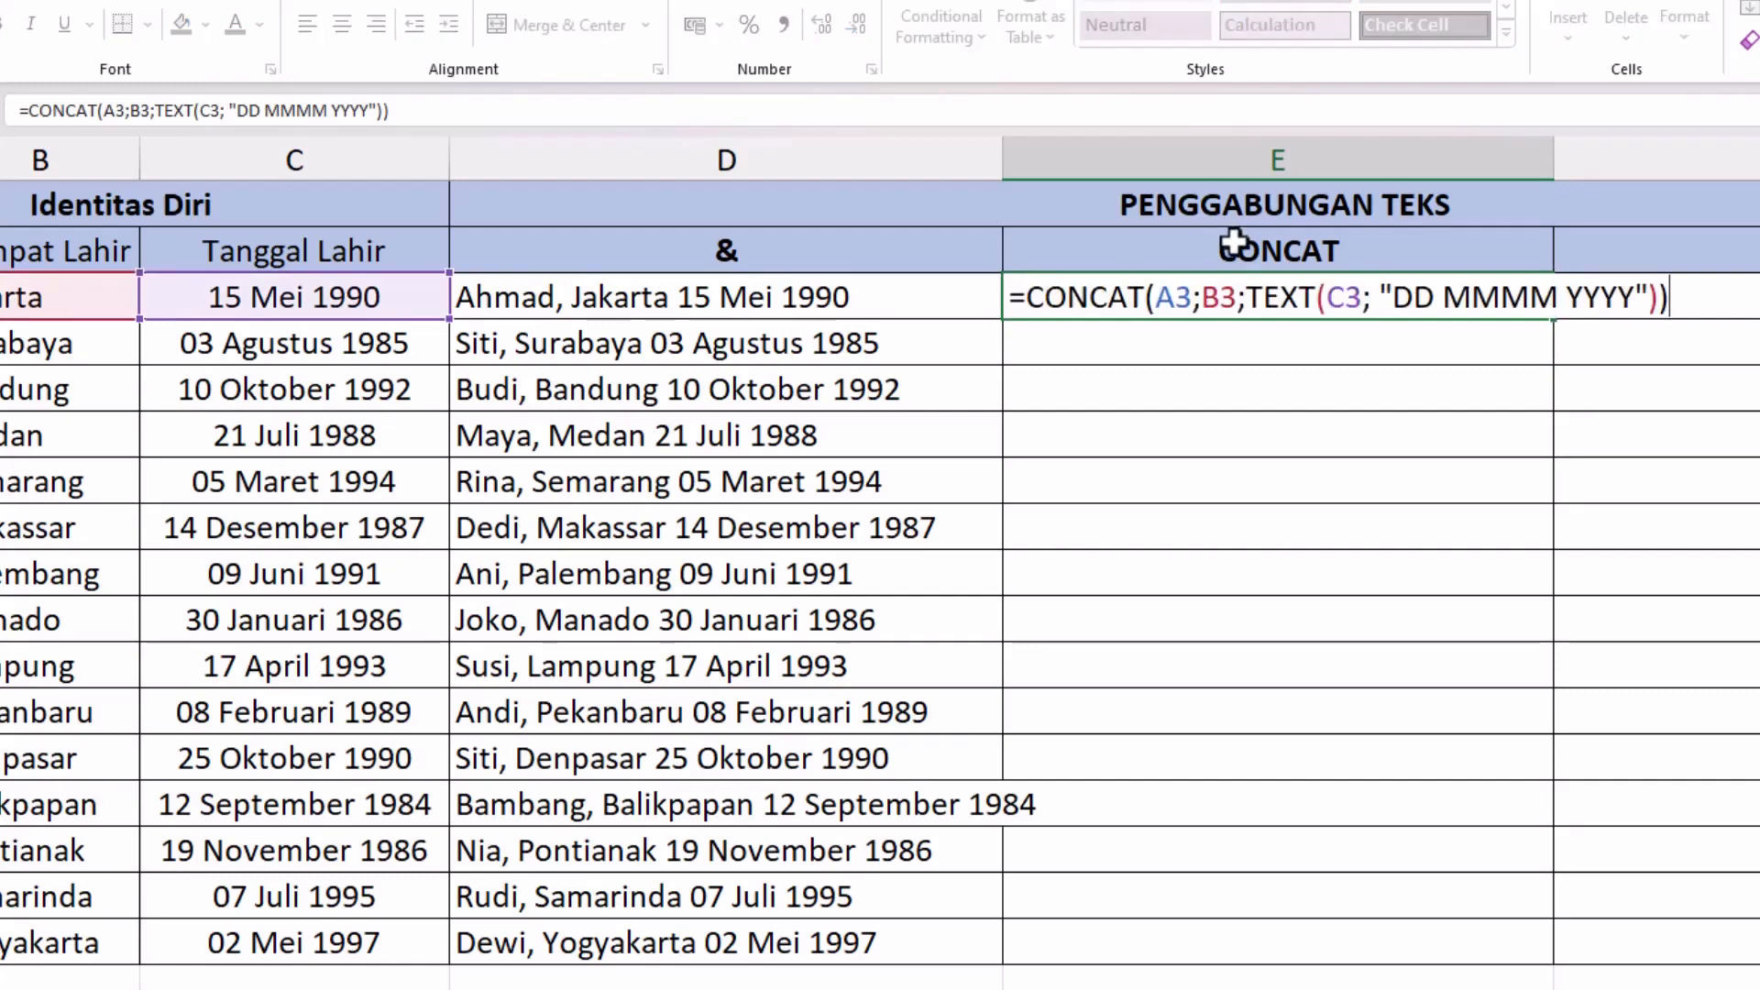
{"action": "left_click", "coordinate": [1198, 305]}
{"action": "type", "text": "\""}
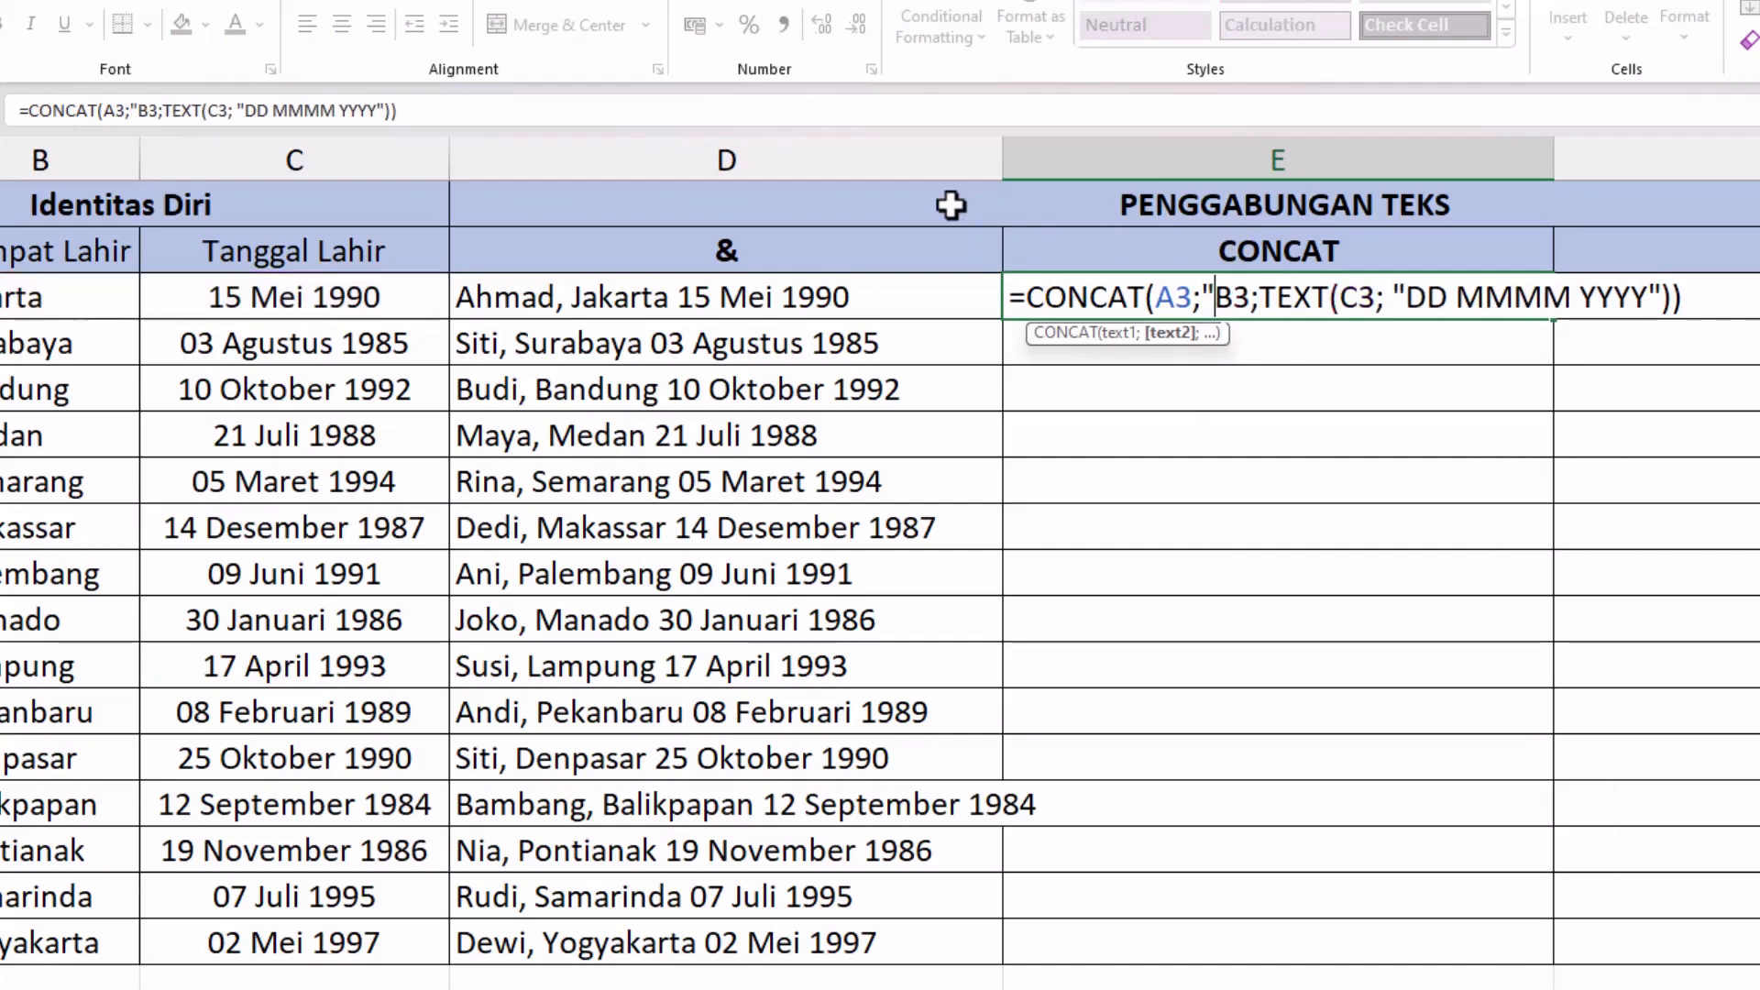
{"action": "type", "text": " \""}
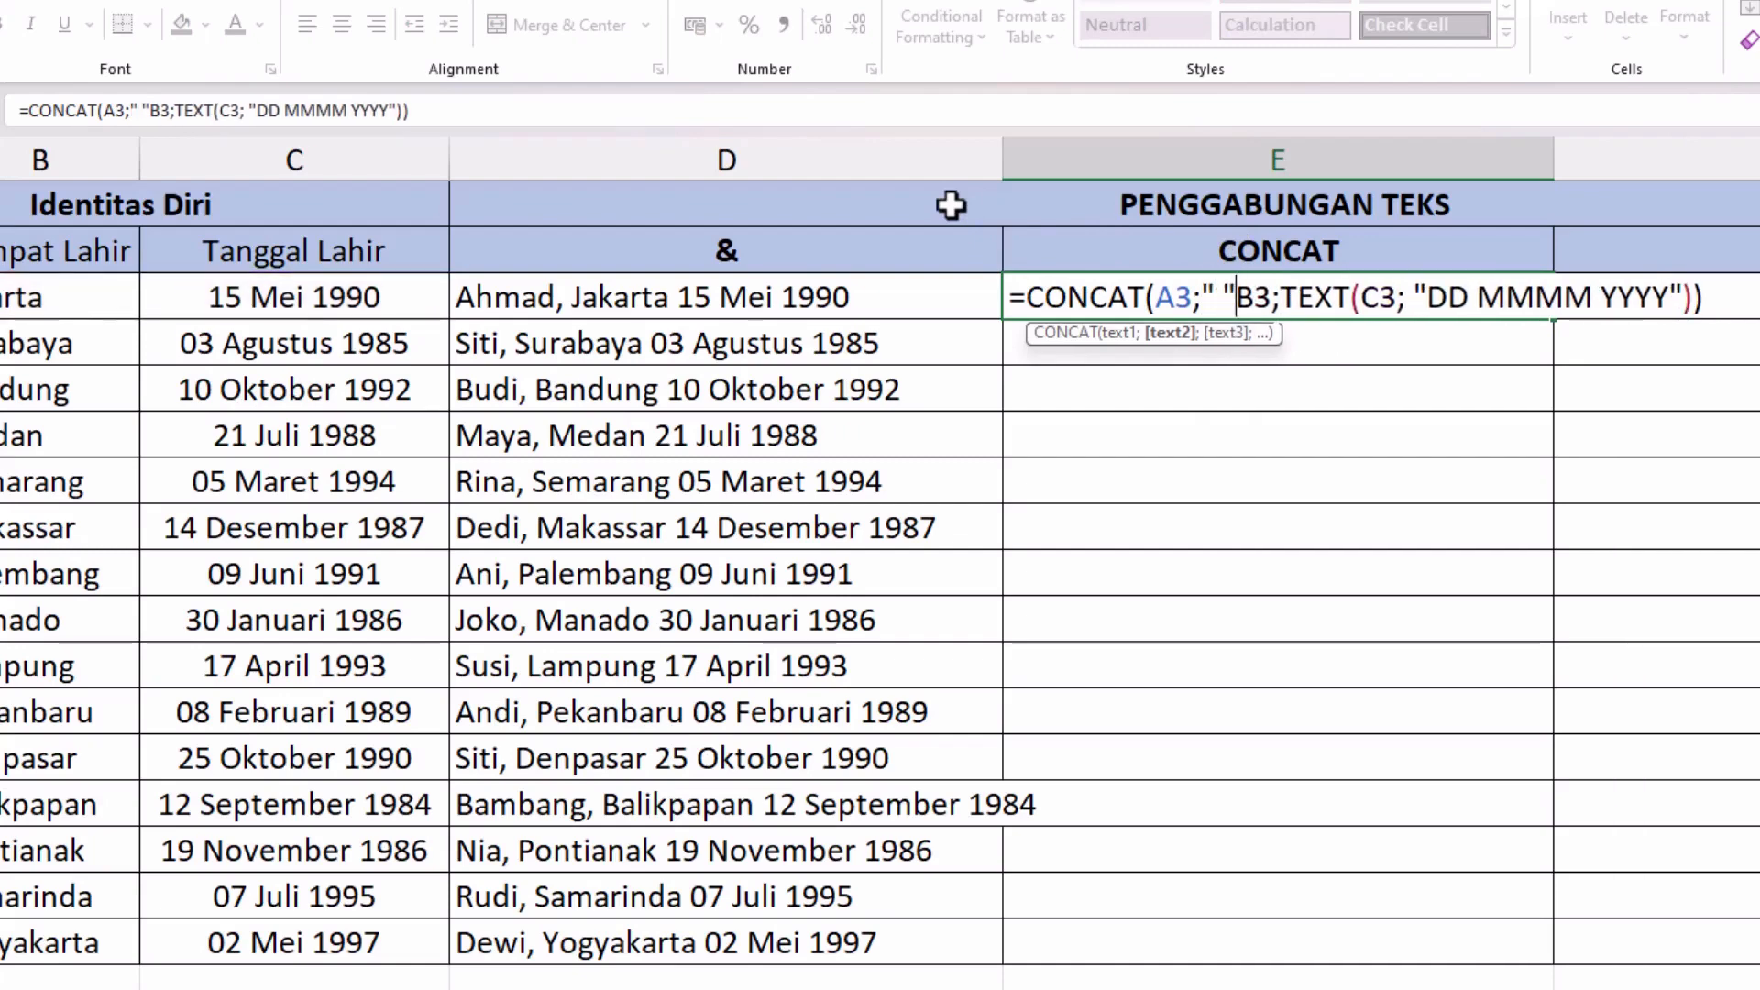
{"action": "type", "text": ";"}
{"action": "left_click", "coordinate": [1291, 299]}
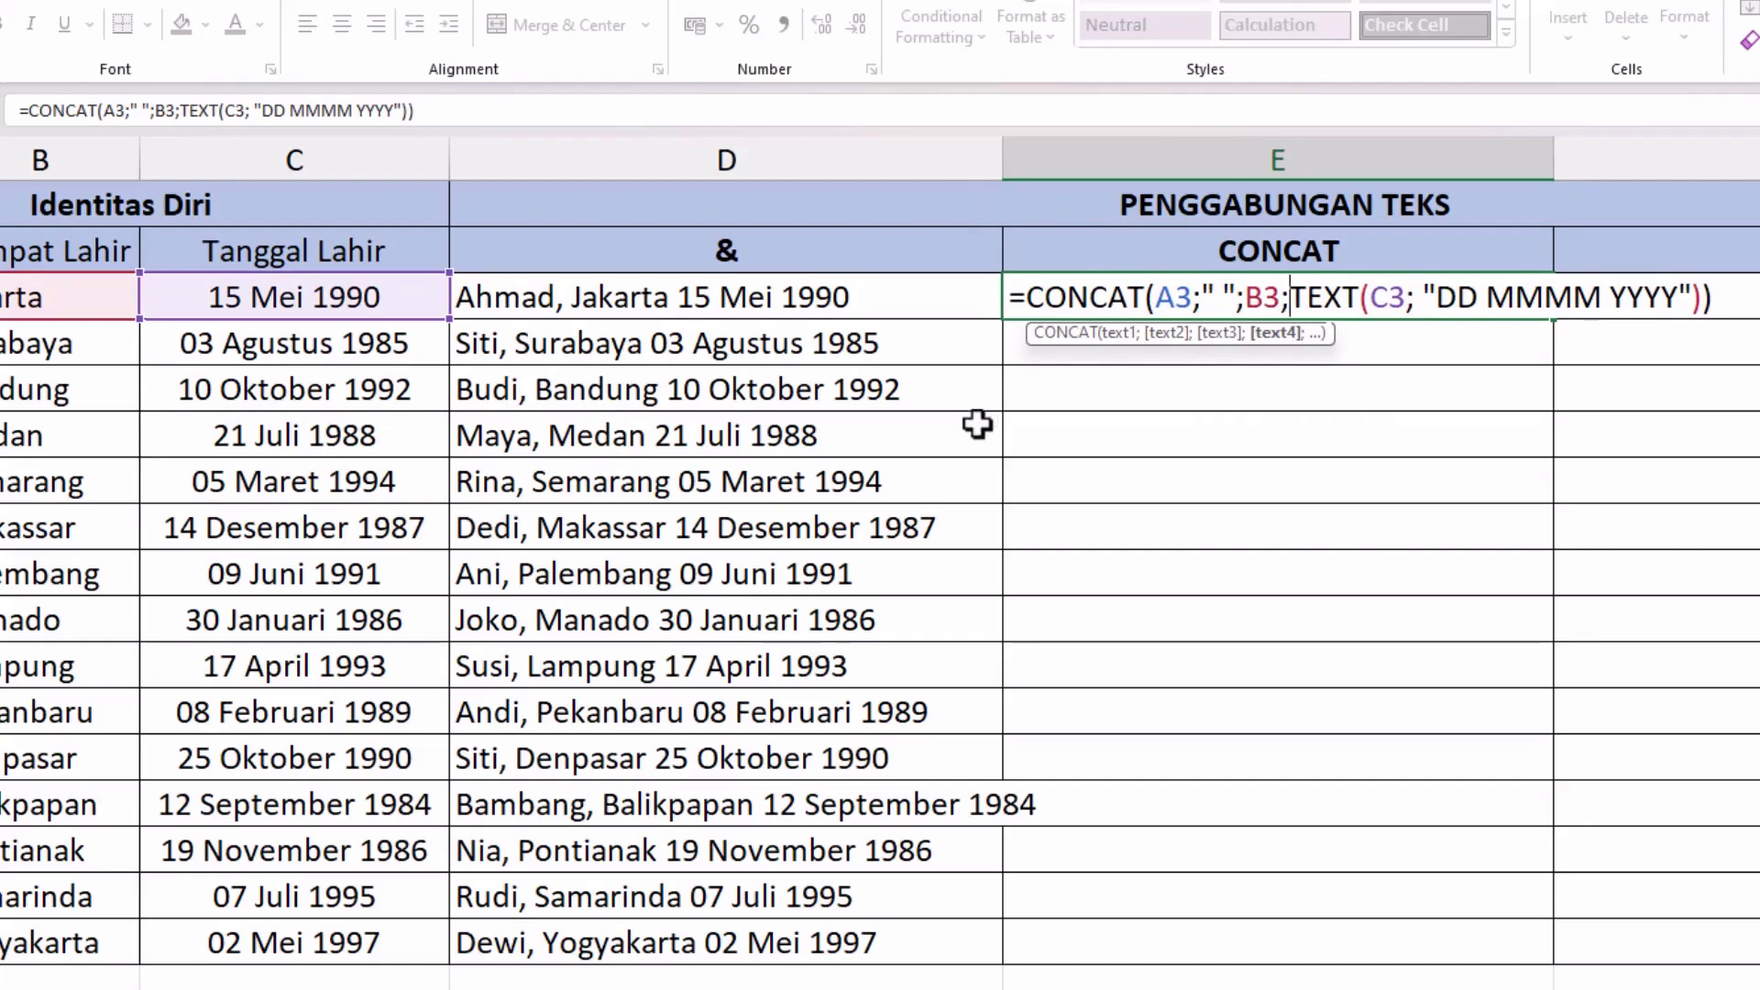
{"action": "type", "text": "\" \""}
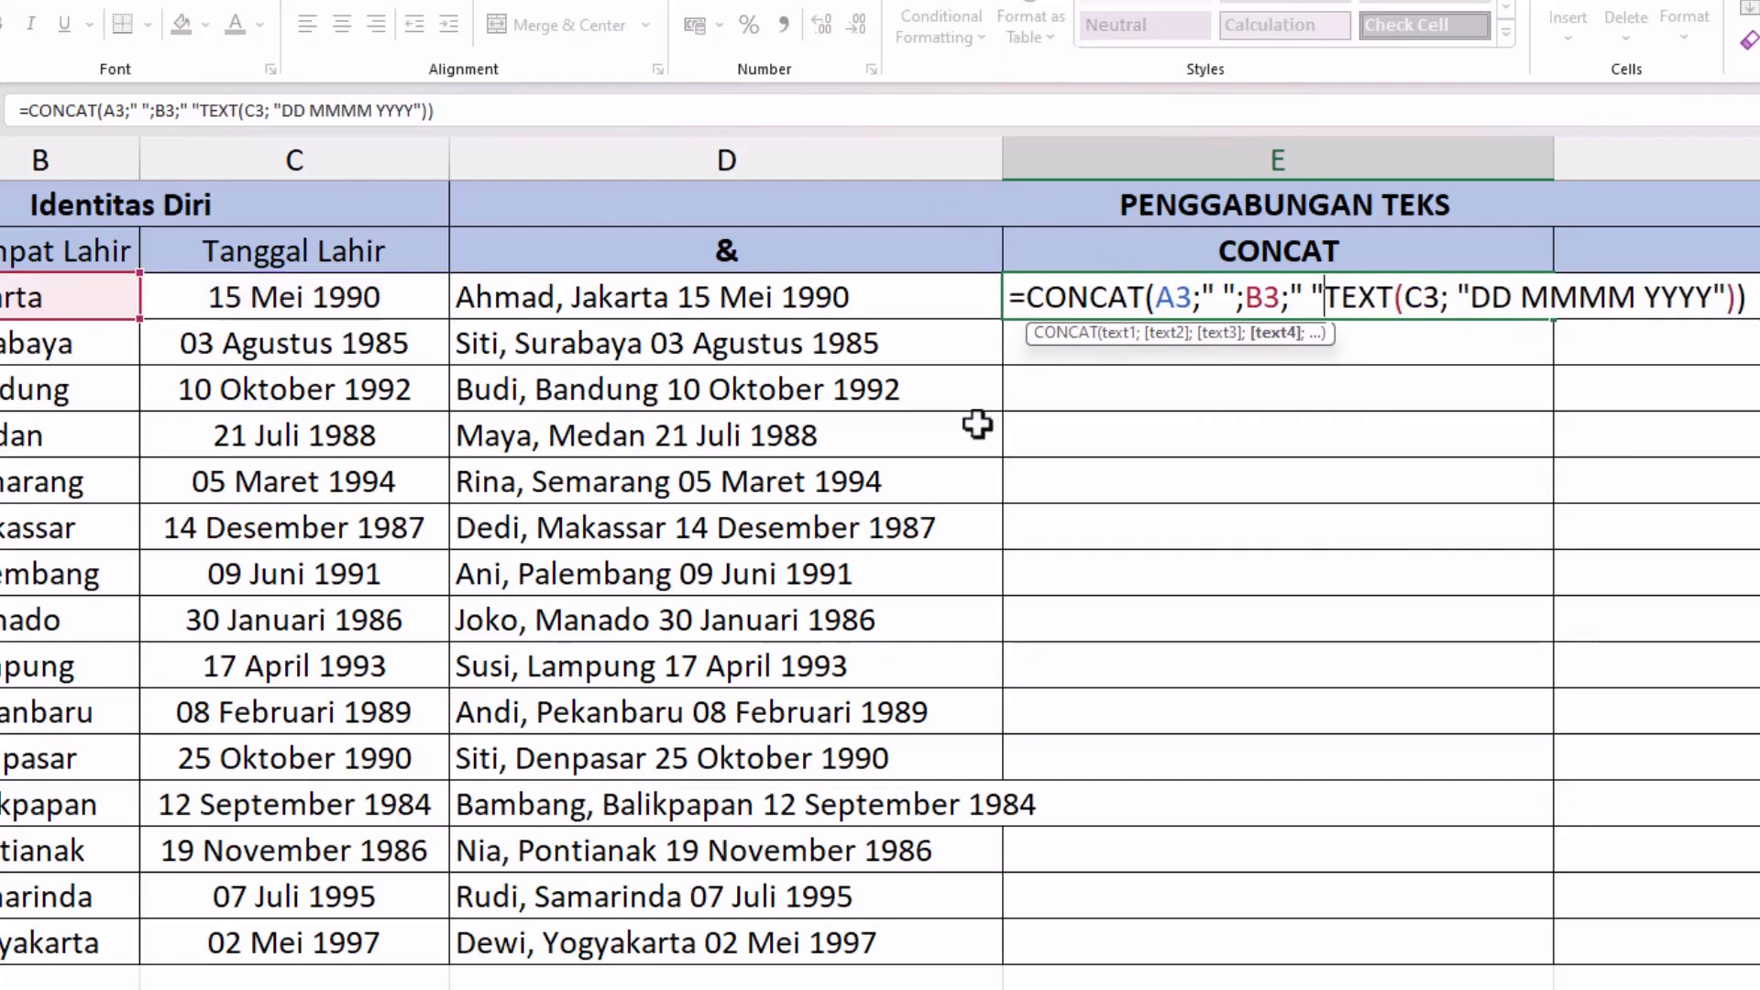
{"action": "type", "text": "&"}
{"action": "key", "text": "BackSpace"}
{"action": "type", "text": ";"}
{"action": "key", "text": "End"}
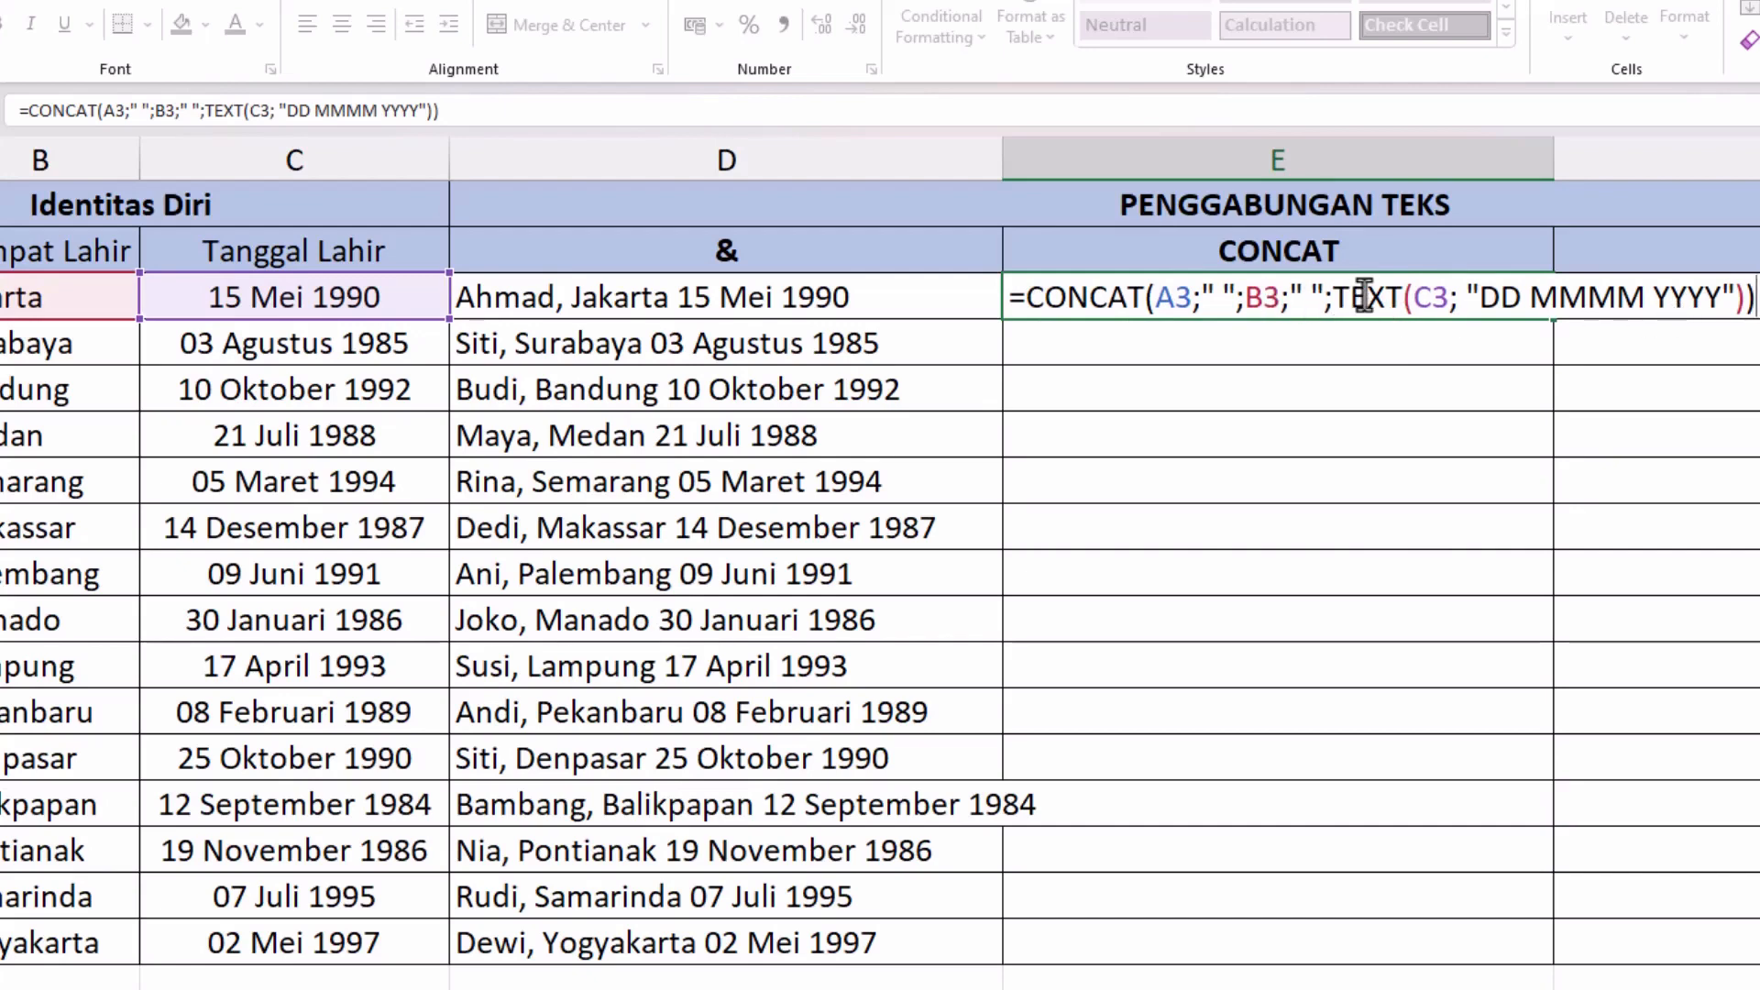
{"action": "key", "text": "Return"}
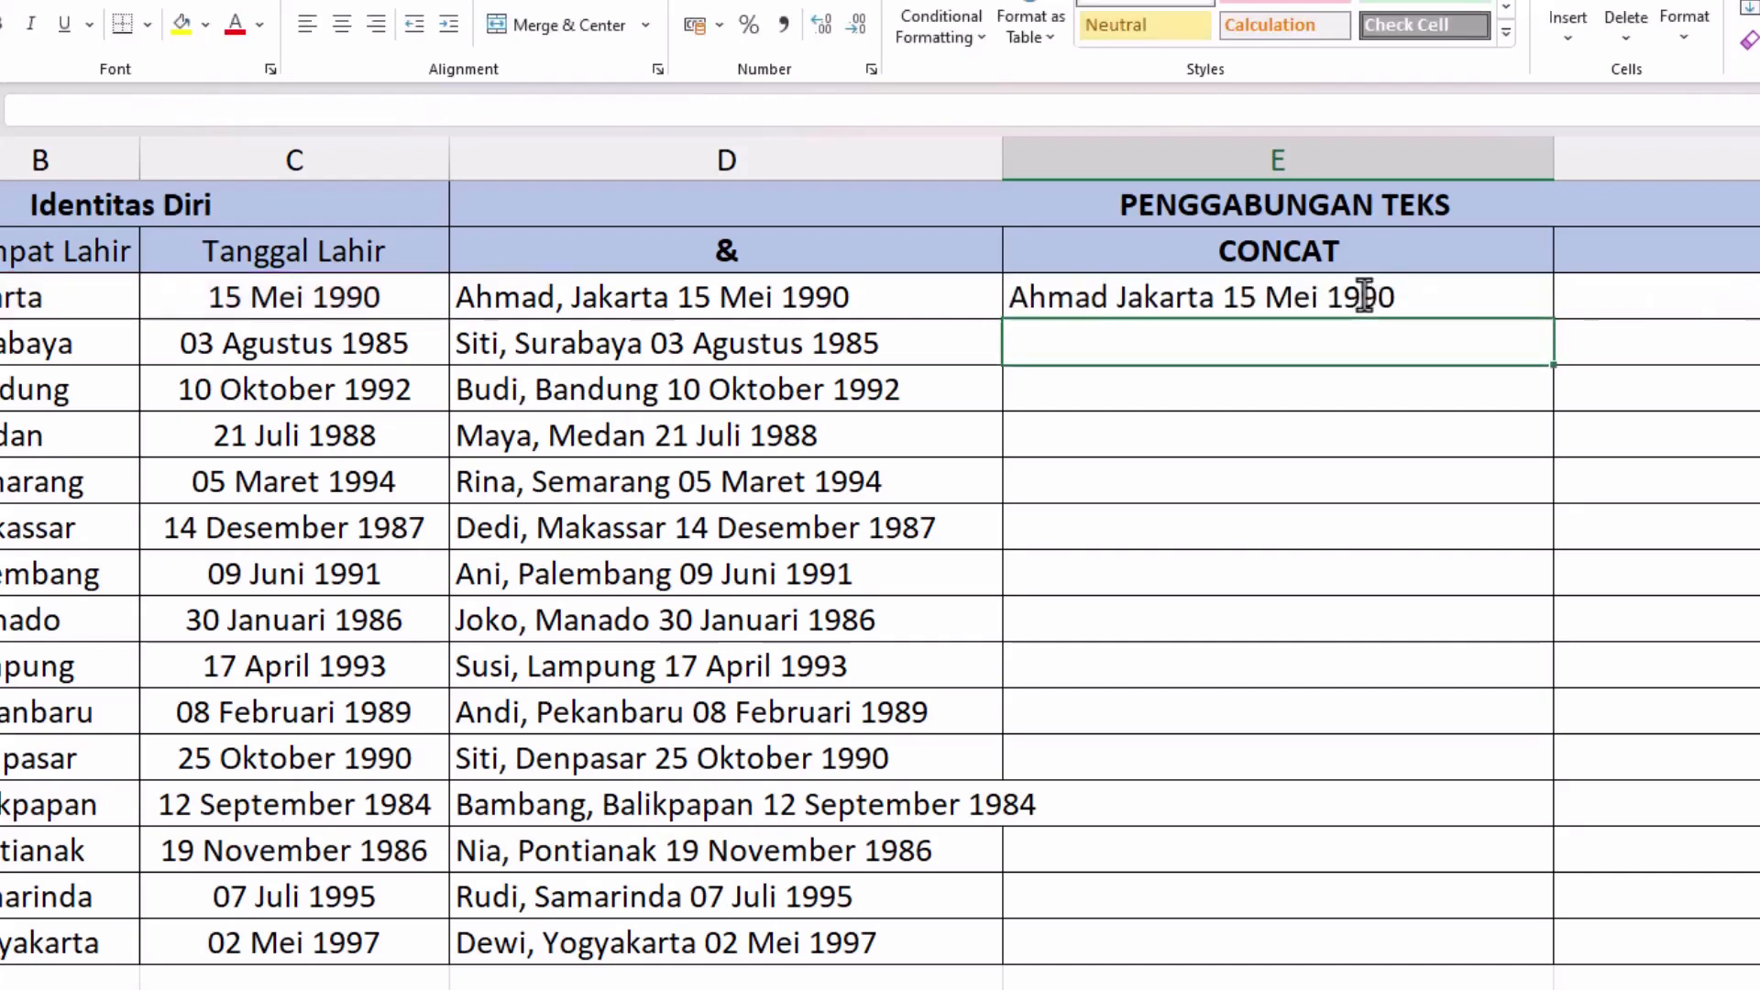
- Add a comma before the space in the first separator of E3's CONCAT formula, making it ", " between A3 and B3
{"action": "left_click", "coordinate": [1135, 295]}
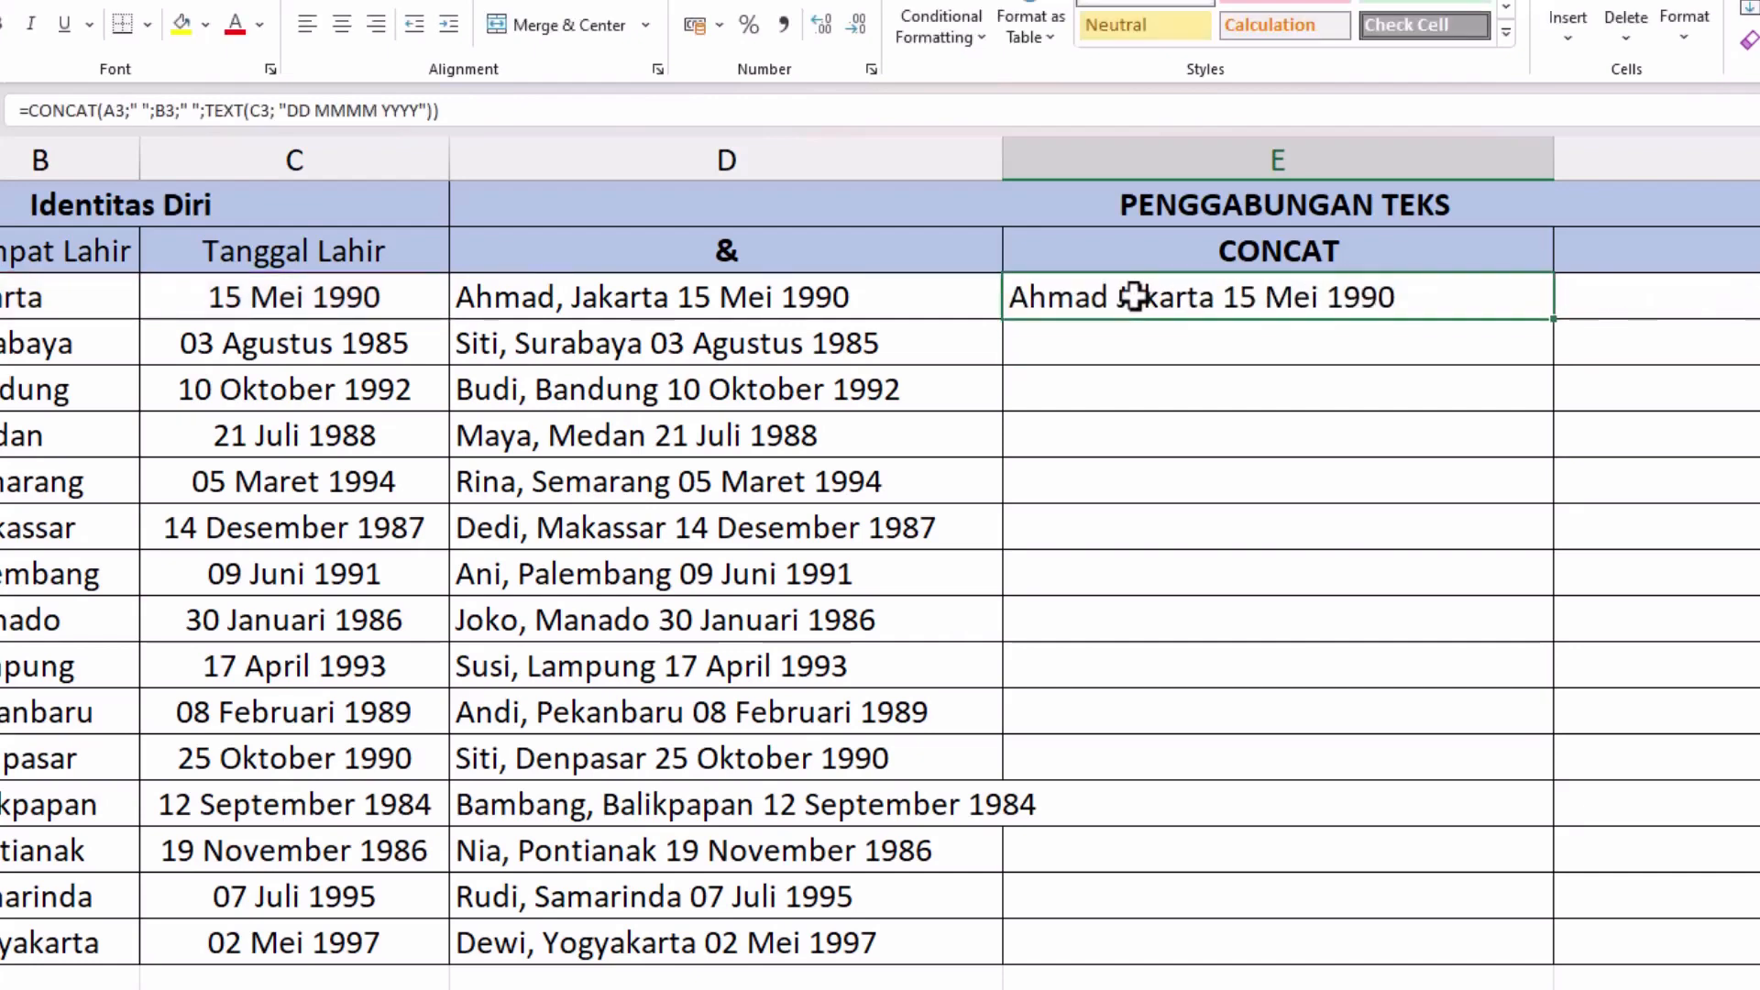
{"action": "double_click", "coordinate": [1137, 295]}
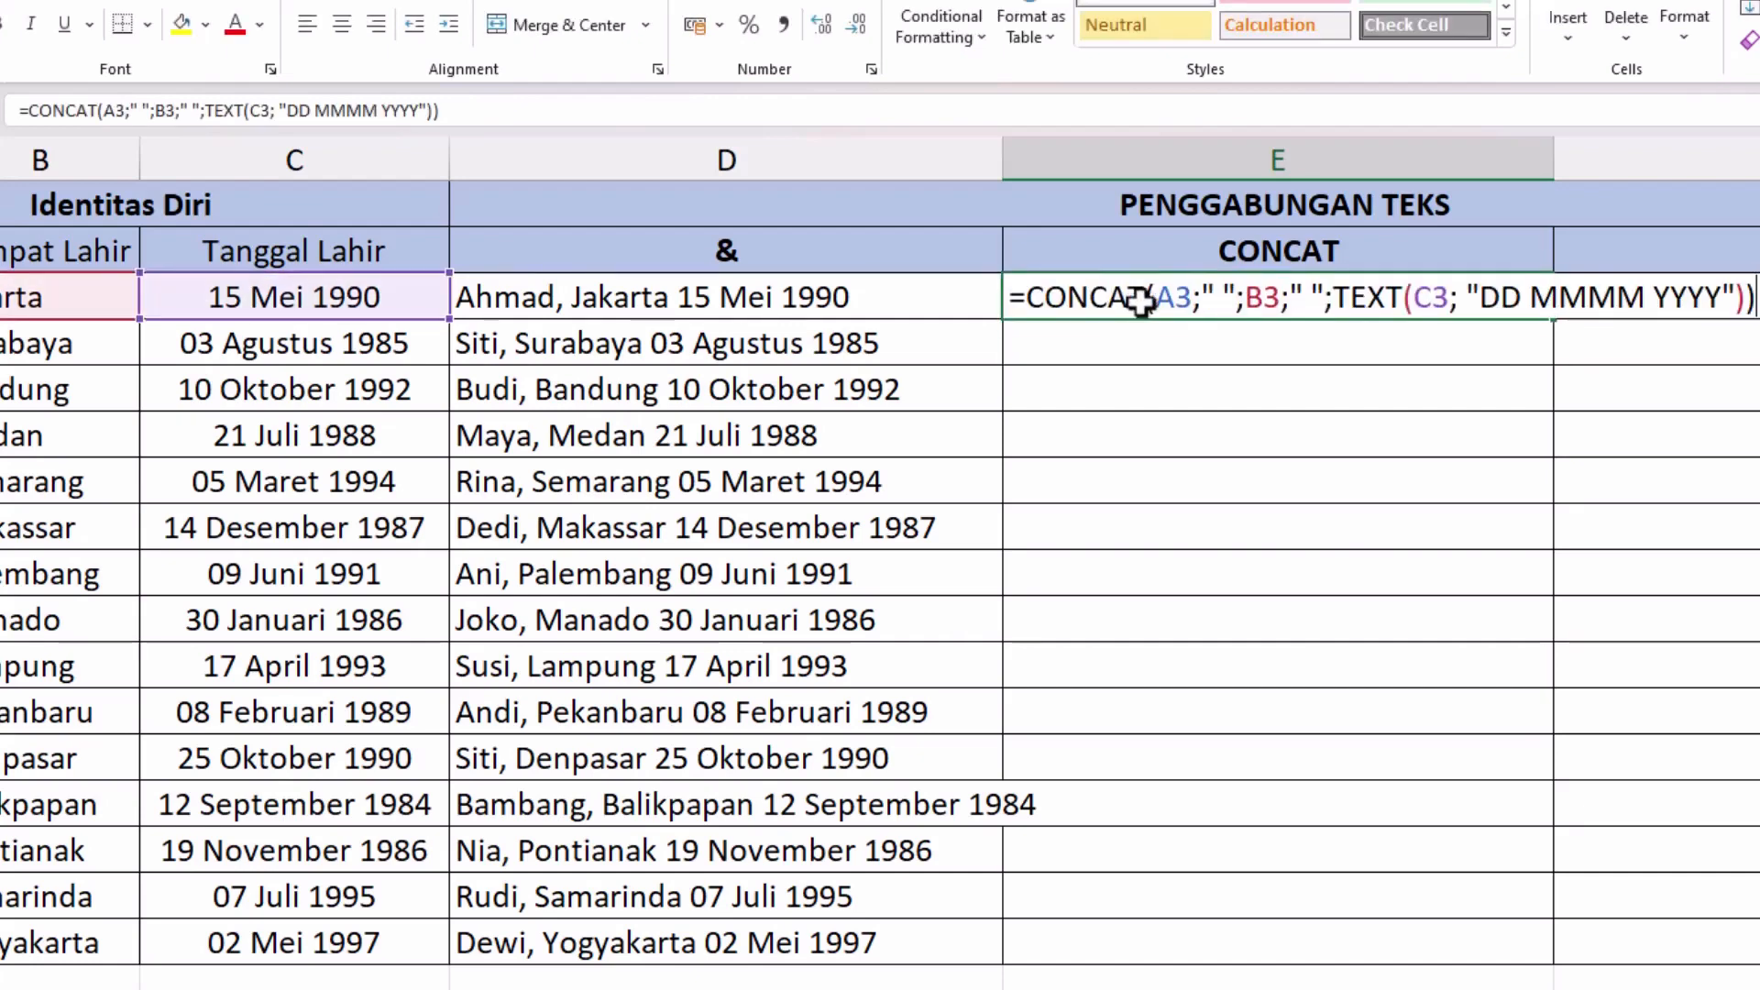
{"action": "left_click", "coordinate": [1217, 297]}
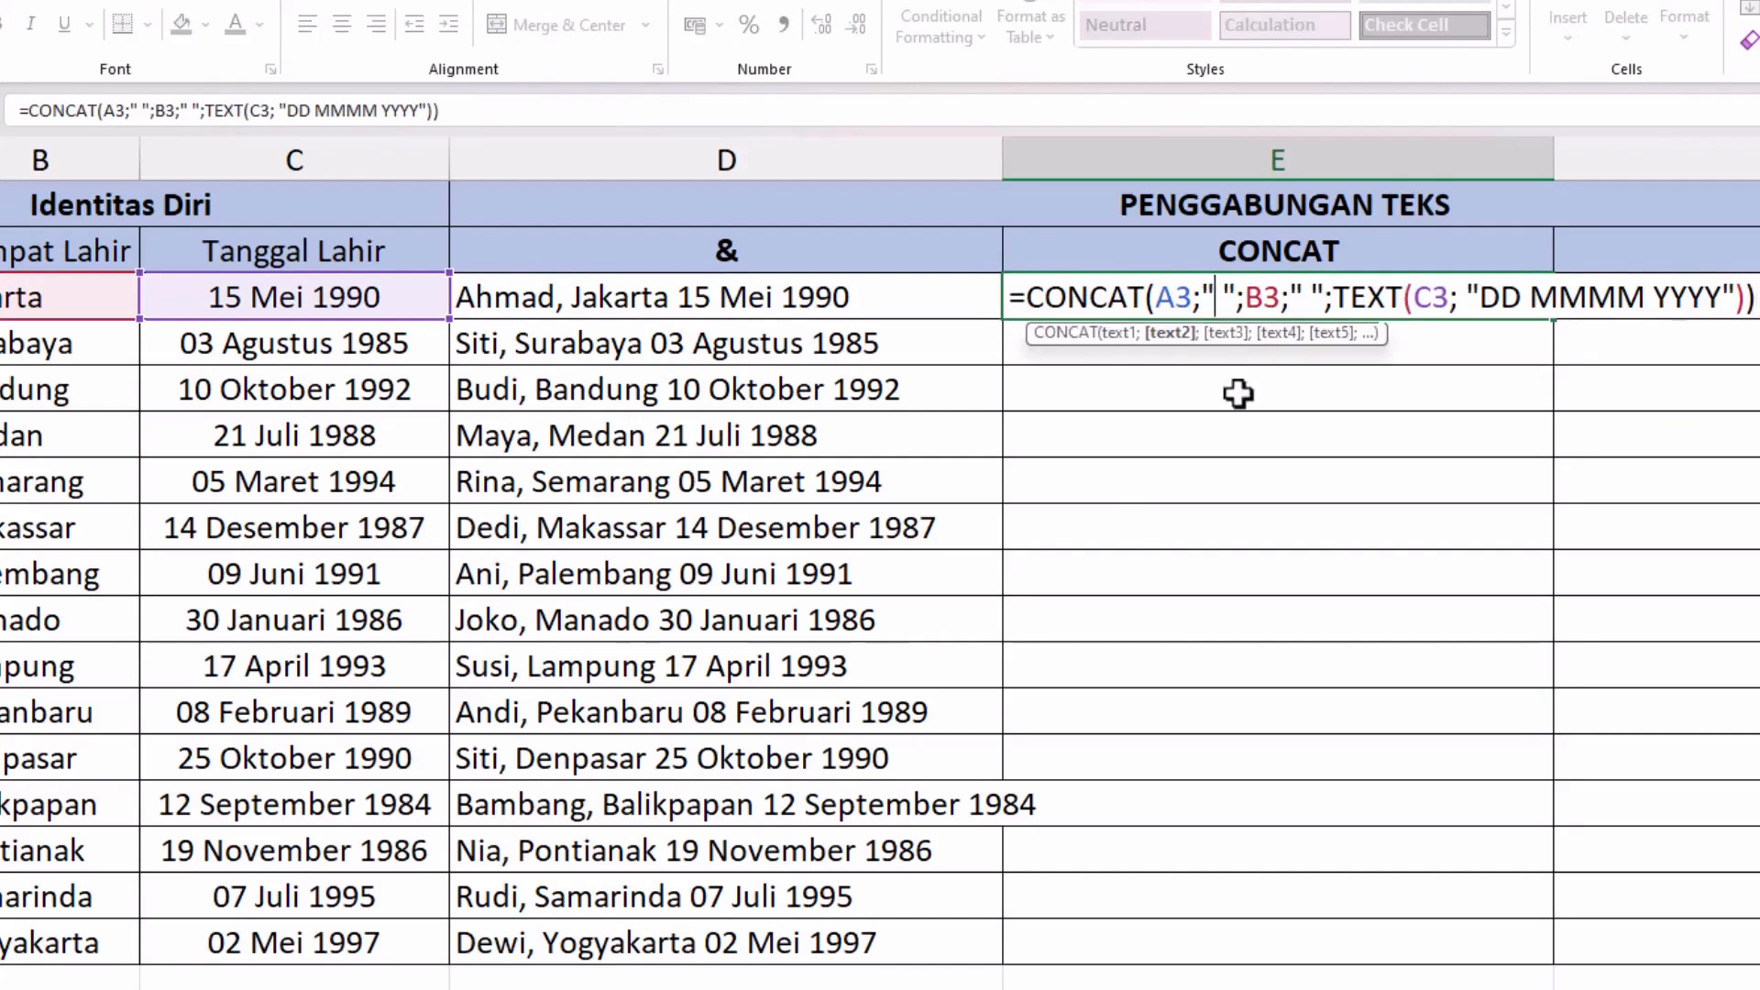
{"action": "type", "text": ","}
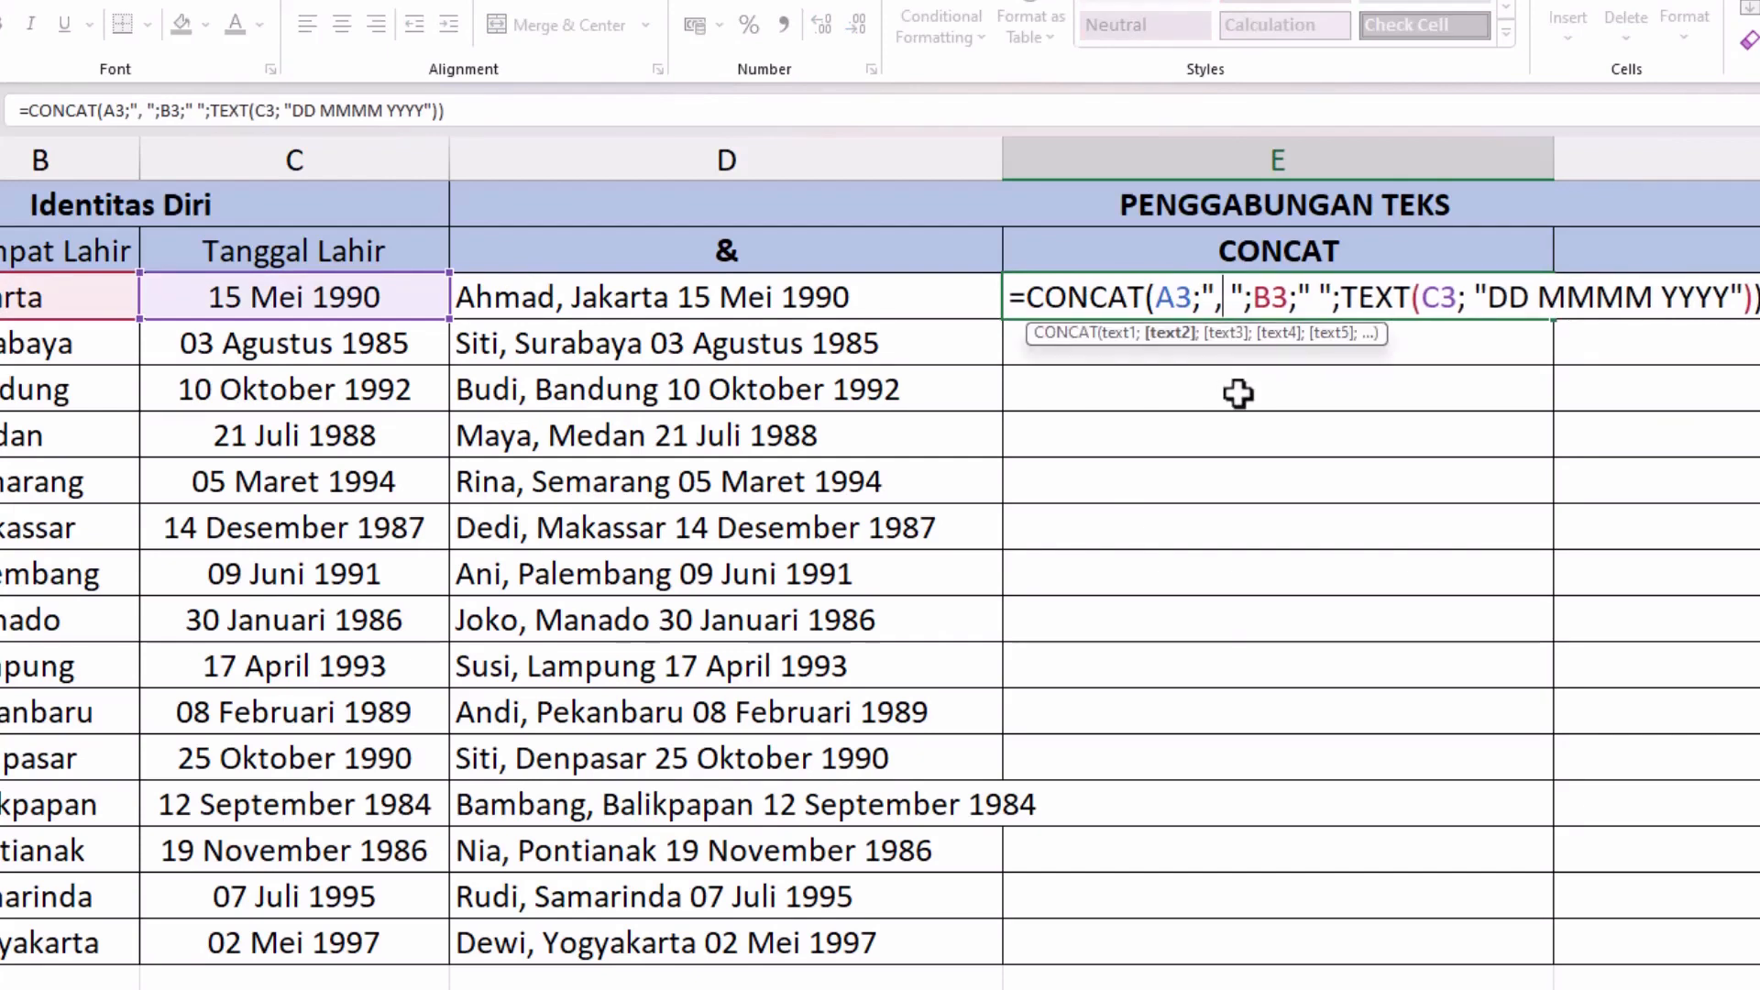
{"action": "key", "text": "Return"}
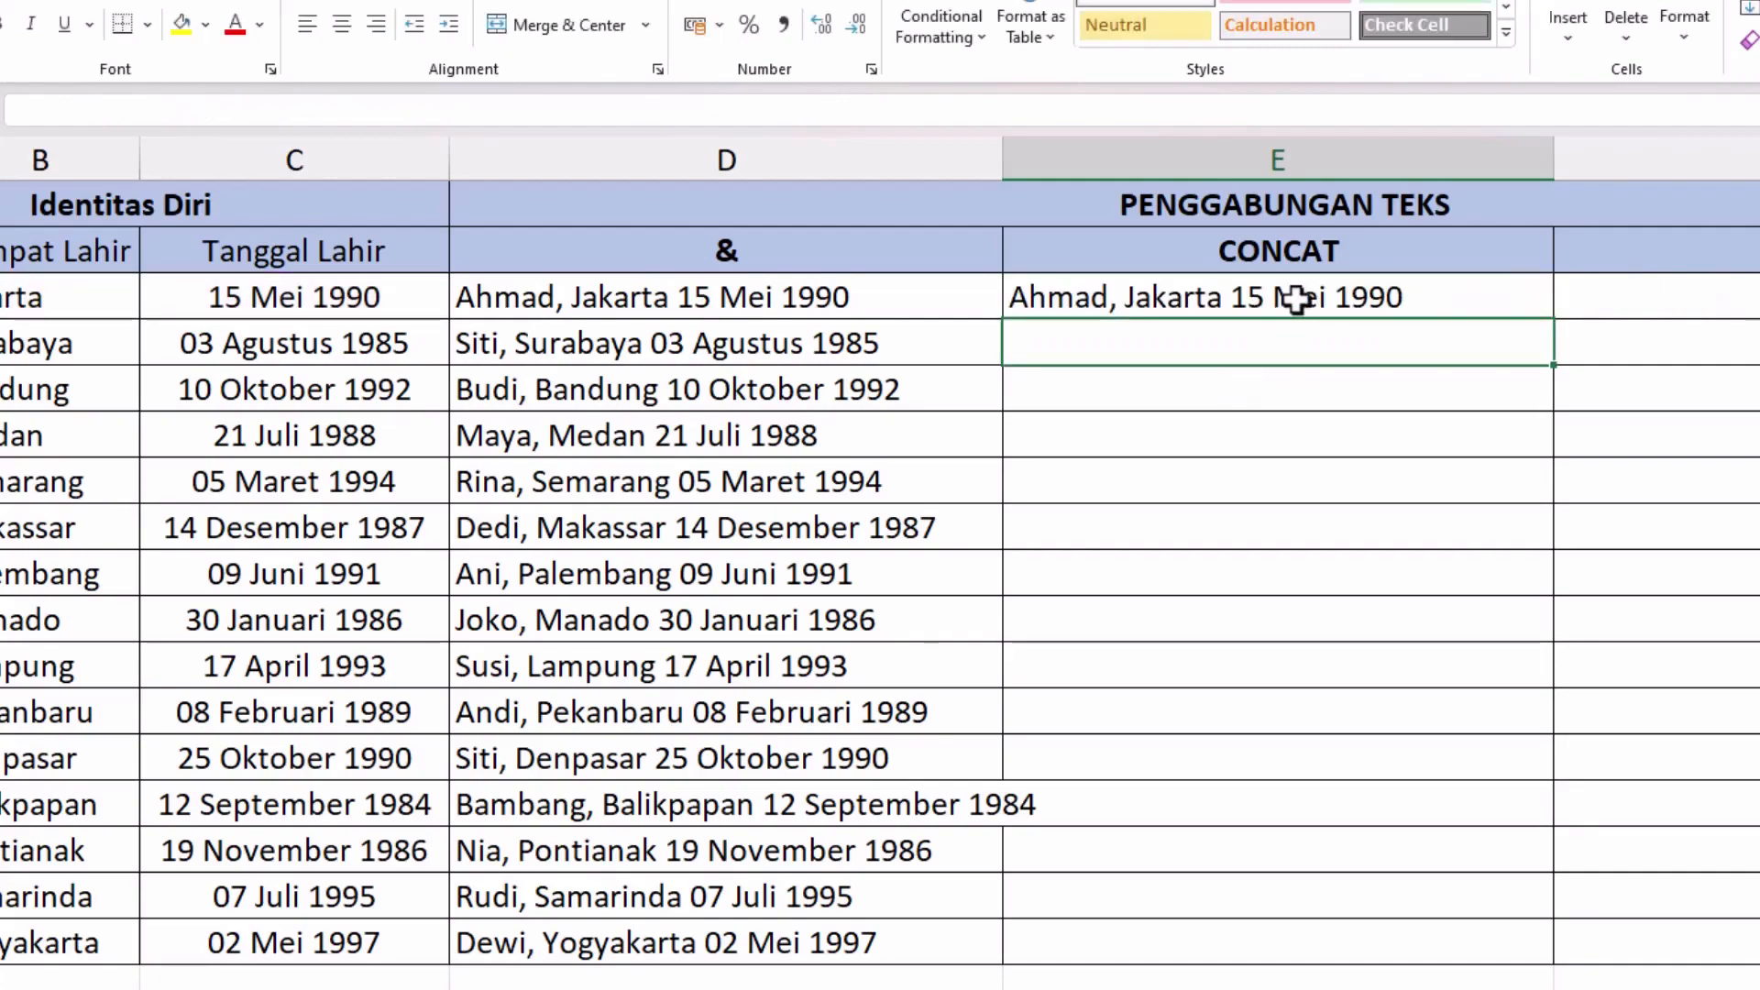
- Fill the E3 formula down the CONCAT column through row 17 and slightly narrow columns D and E
{"action": "left_click", "coordinate": [1302, 298]}
{"action": "double_click", "coordinate": [1557, 318]}
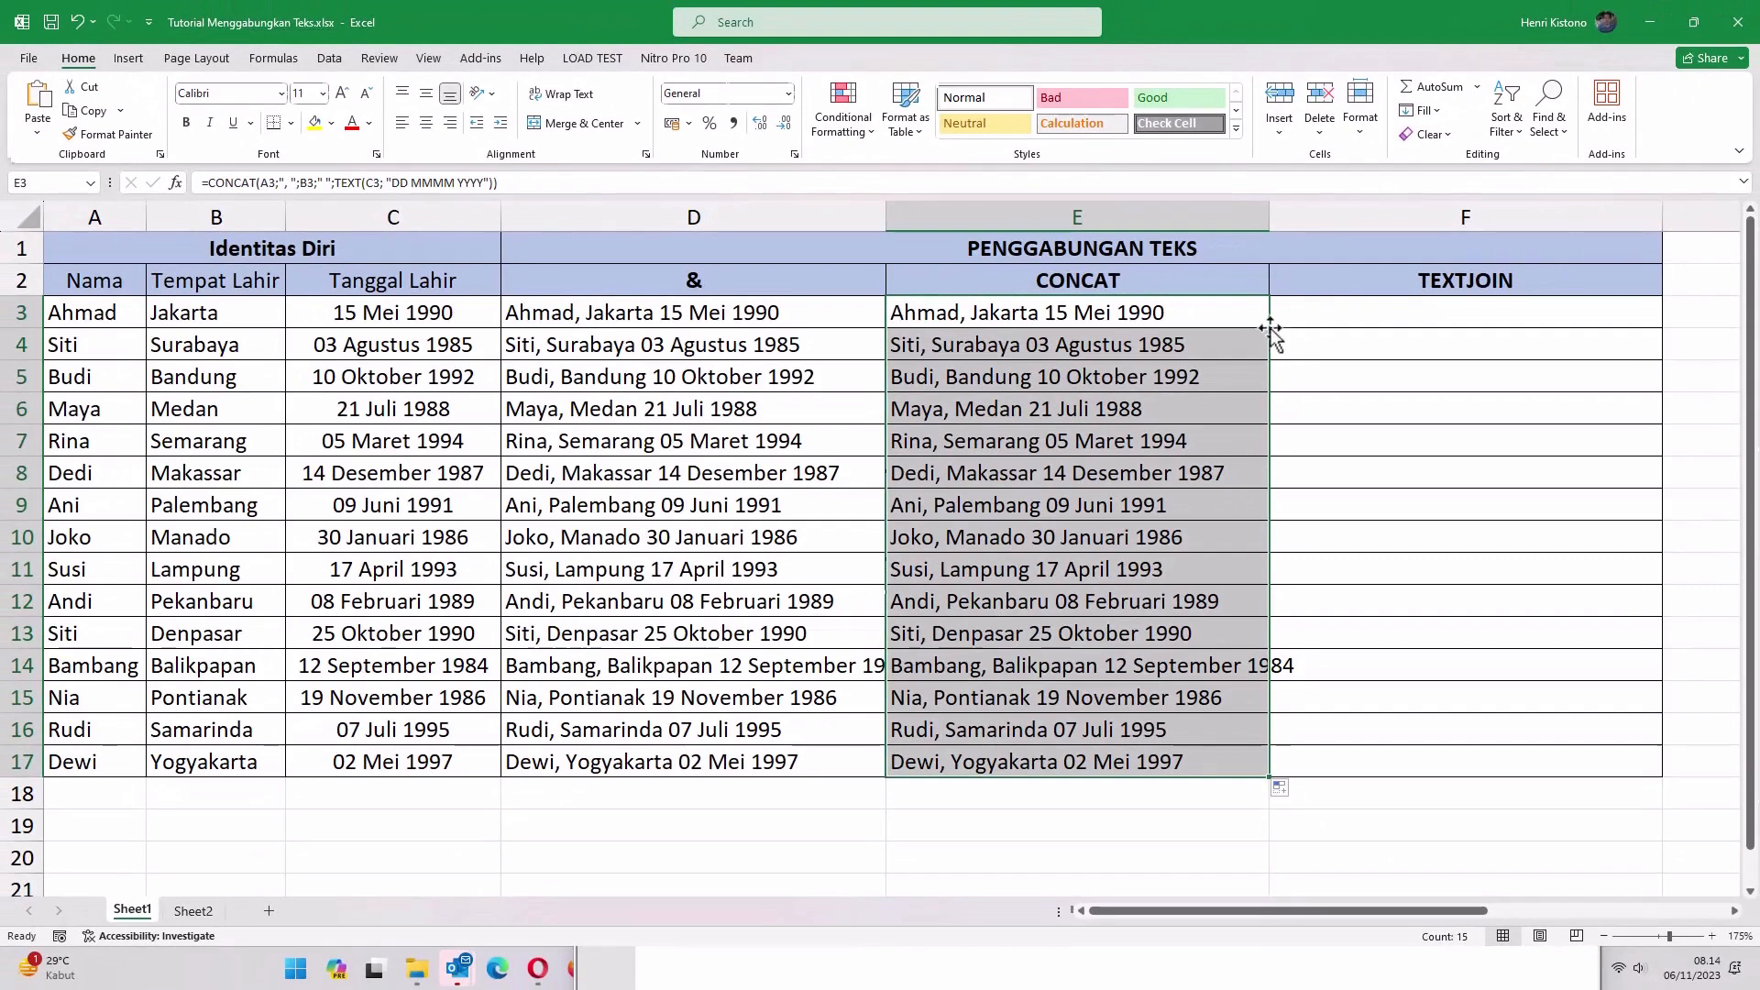
{"action": "left_click", "coordinate": [1206, 317]}
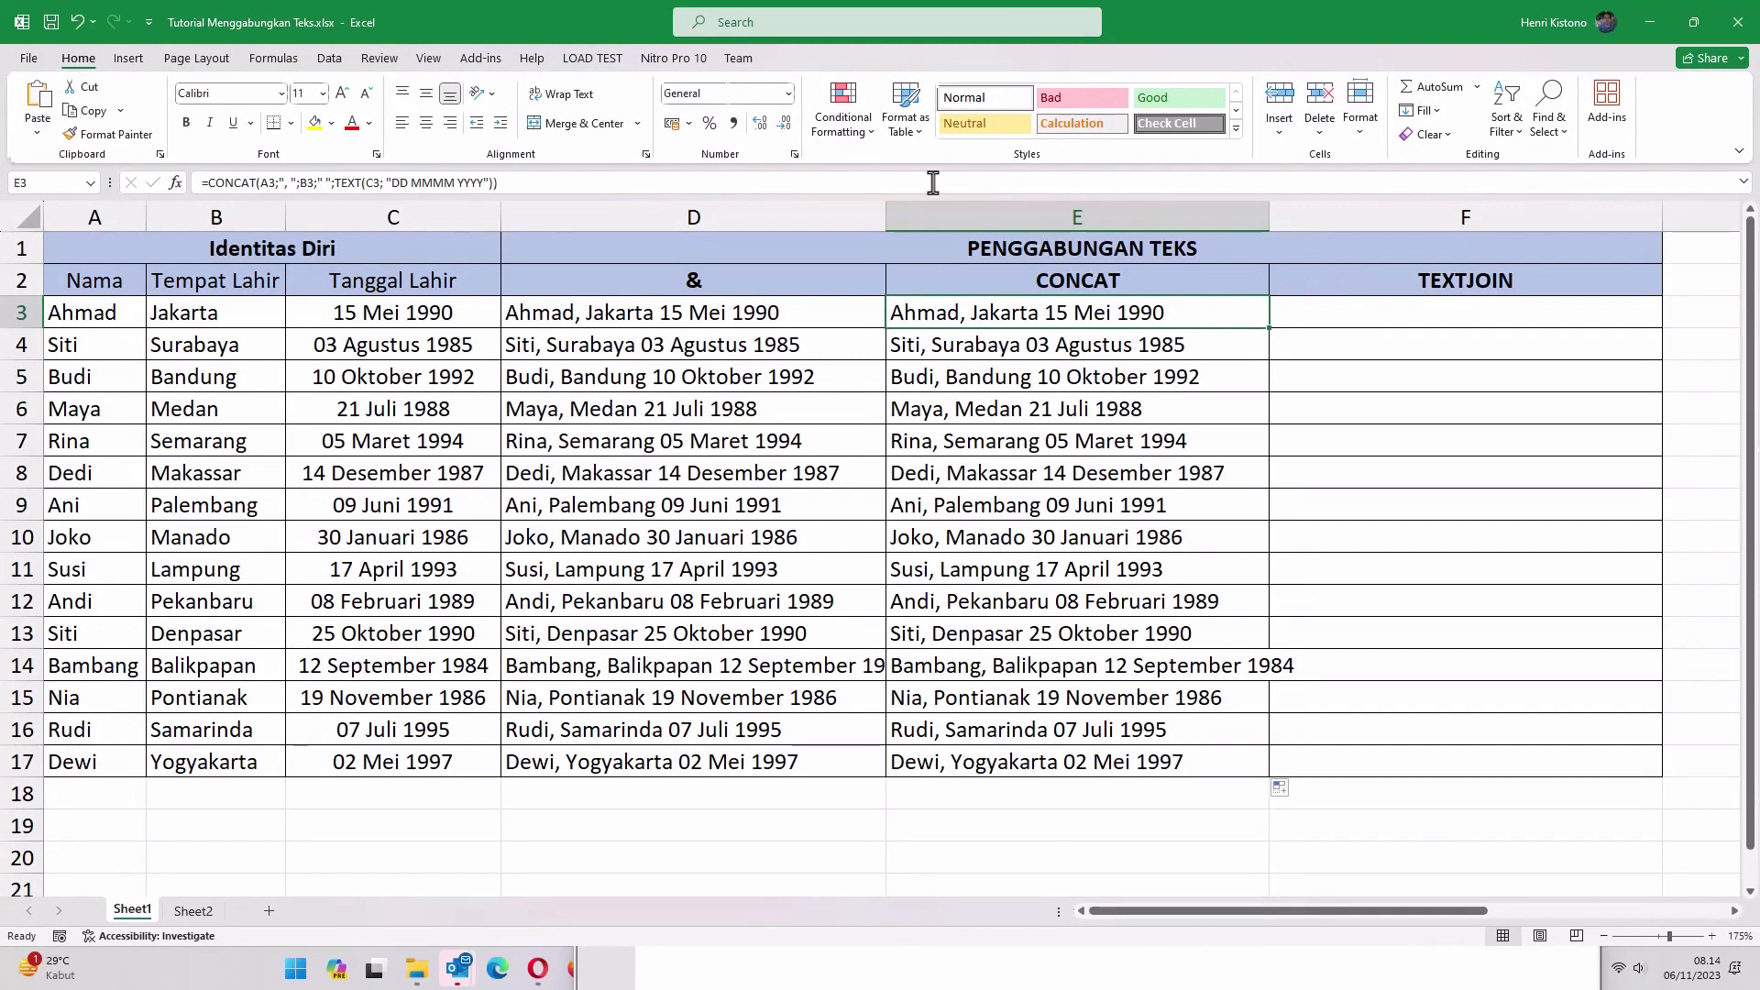
{"action": "left_click_drag", "start_coordinate": [890, 209], "coordinate": [834, 205]}
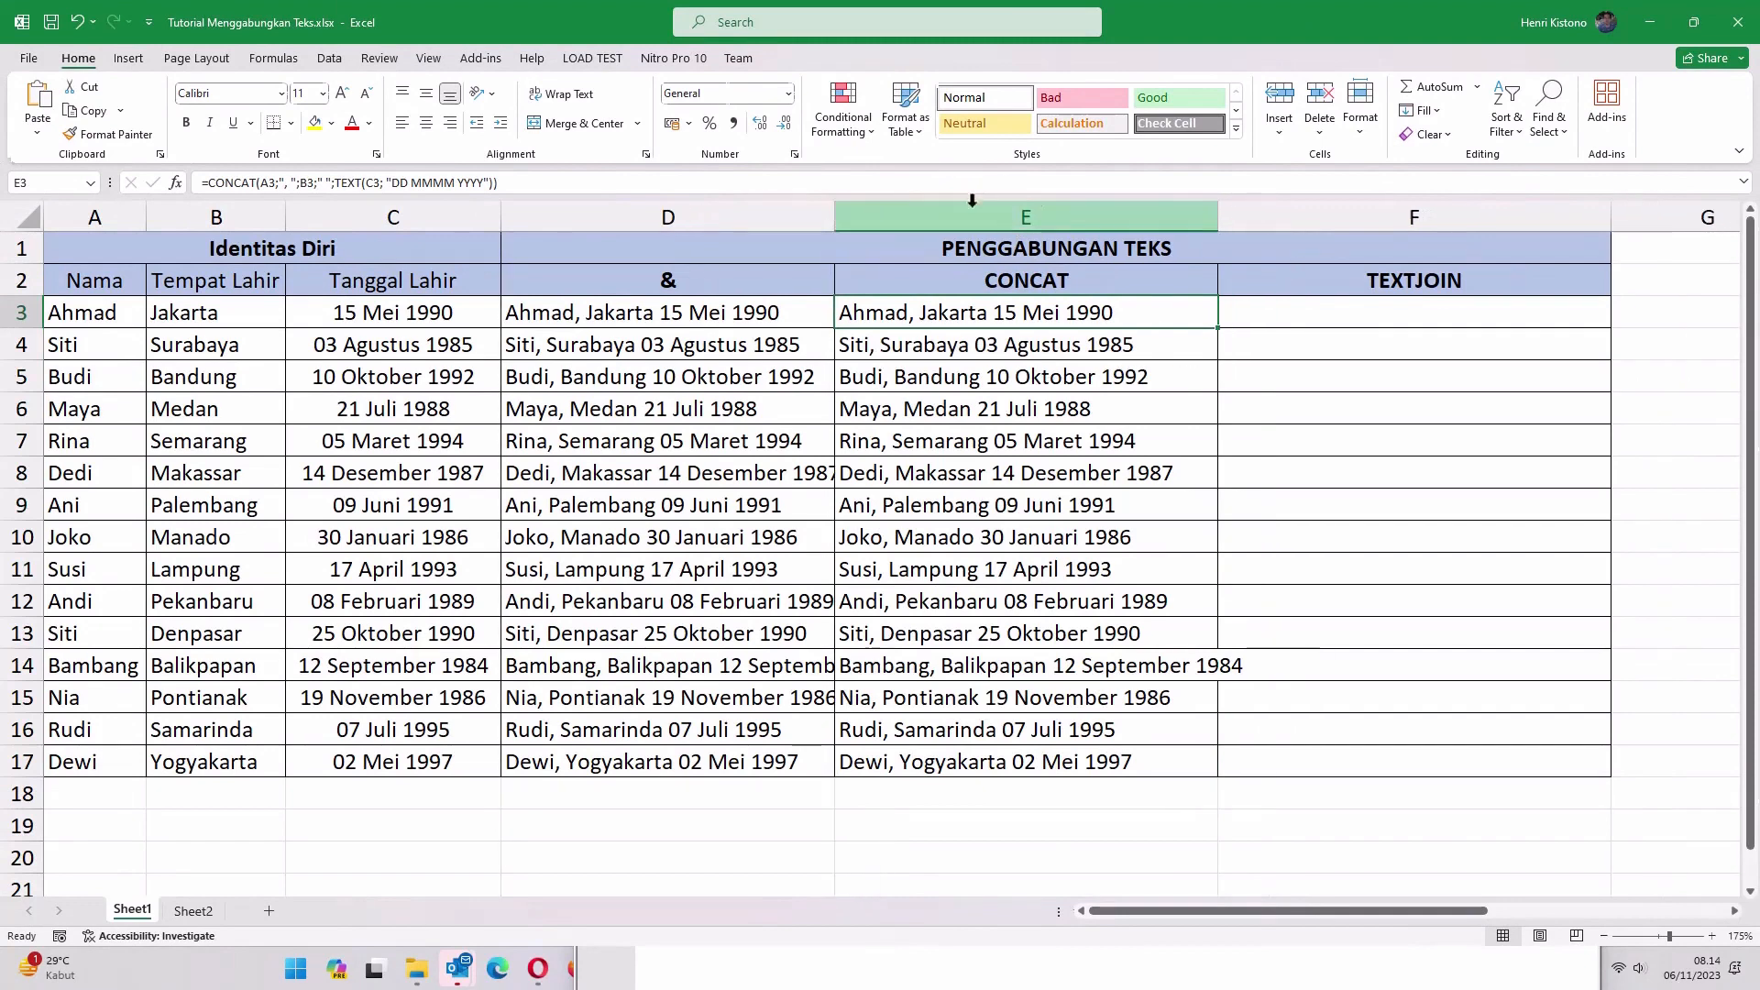
{"action": "left_click_drag", "start_coordinate": [1221, 227], "coordinate": [1167, 224]}
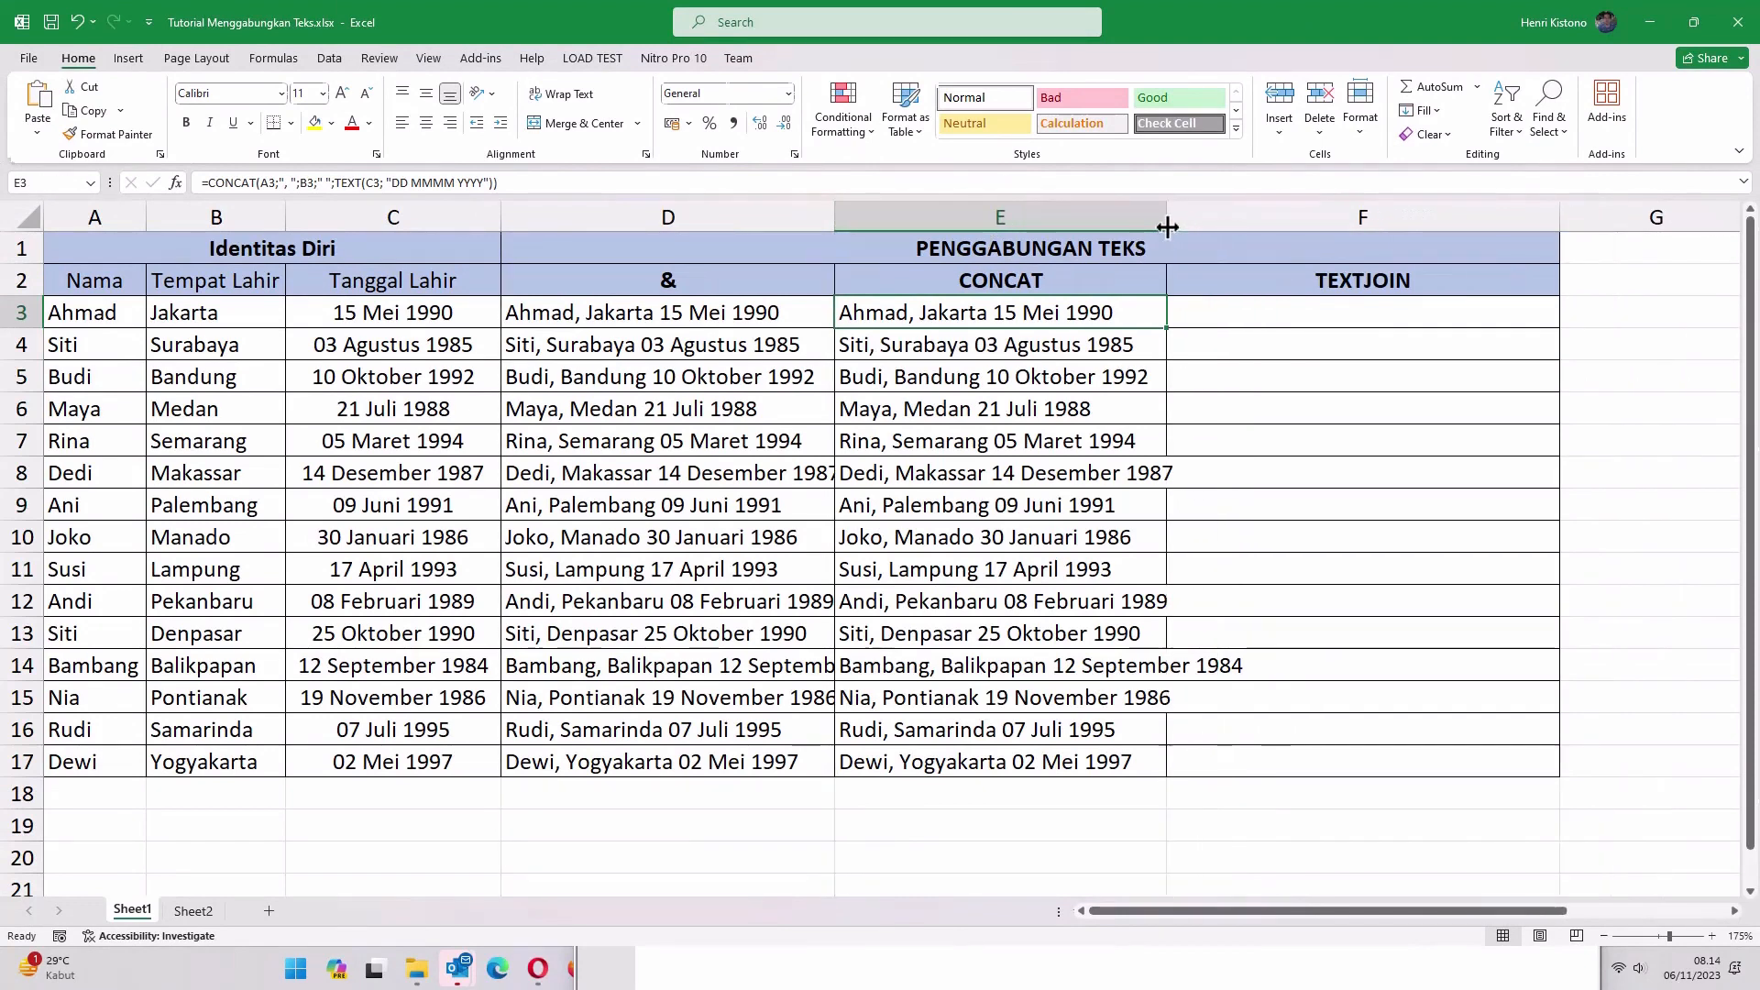
- Begin a TEXTJOIN formula in F3 with a space " " as the delimiter and TRUE for ignoring empty cells
{"action": "left_click", "coordinate": [1236, 323]}
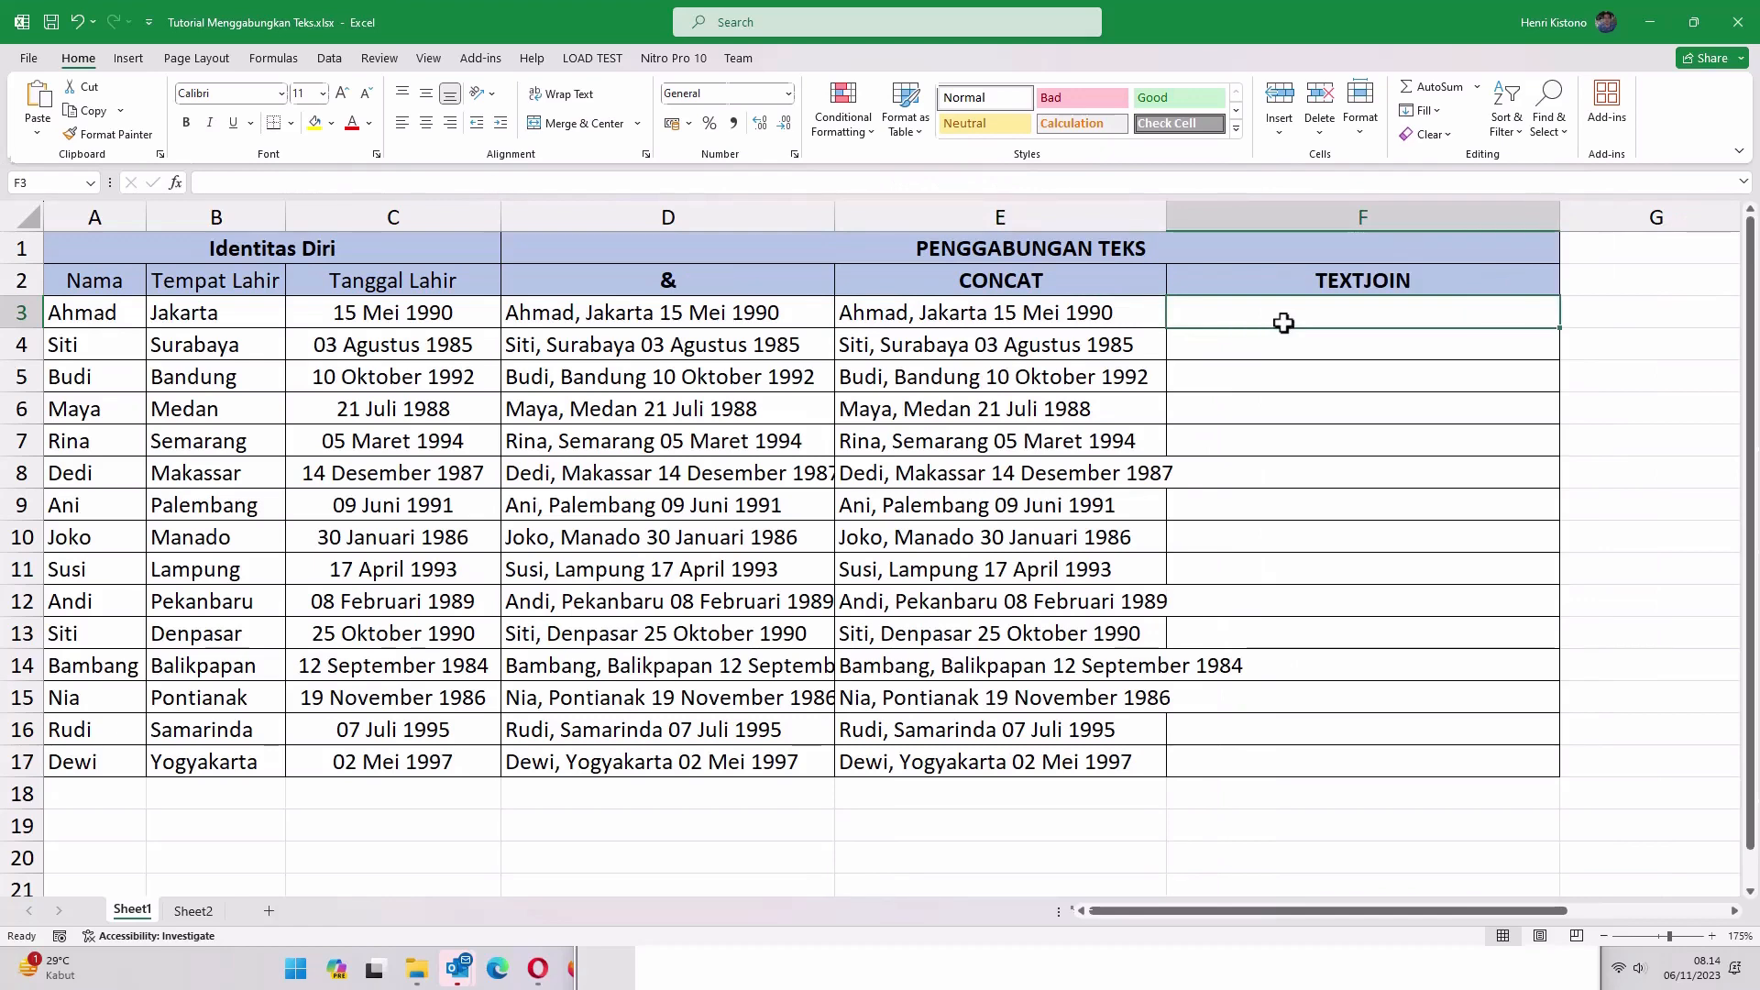
{"action": "type", "text": "=texjoin"}
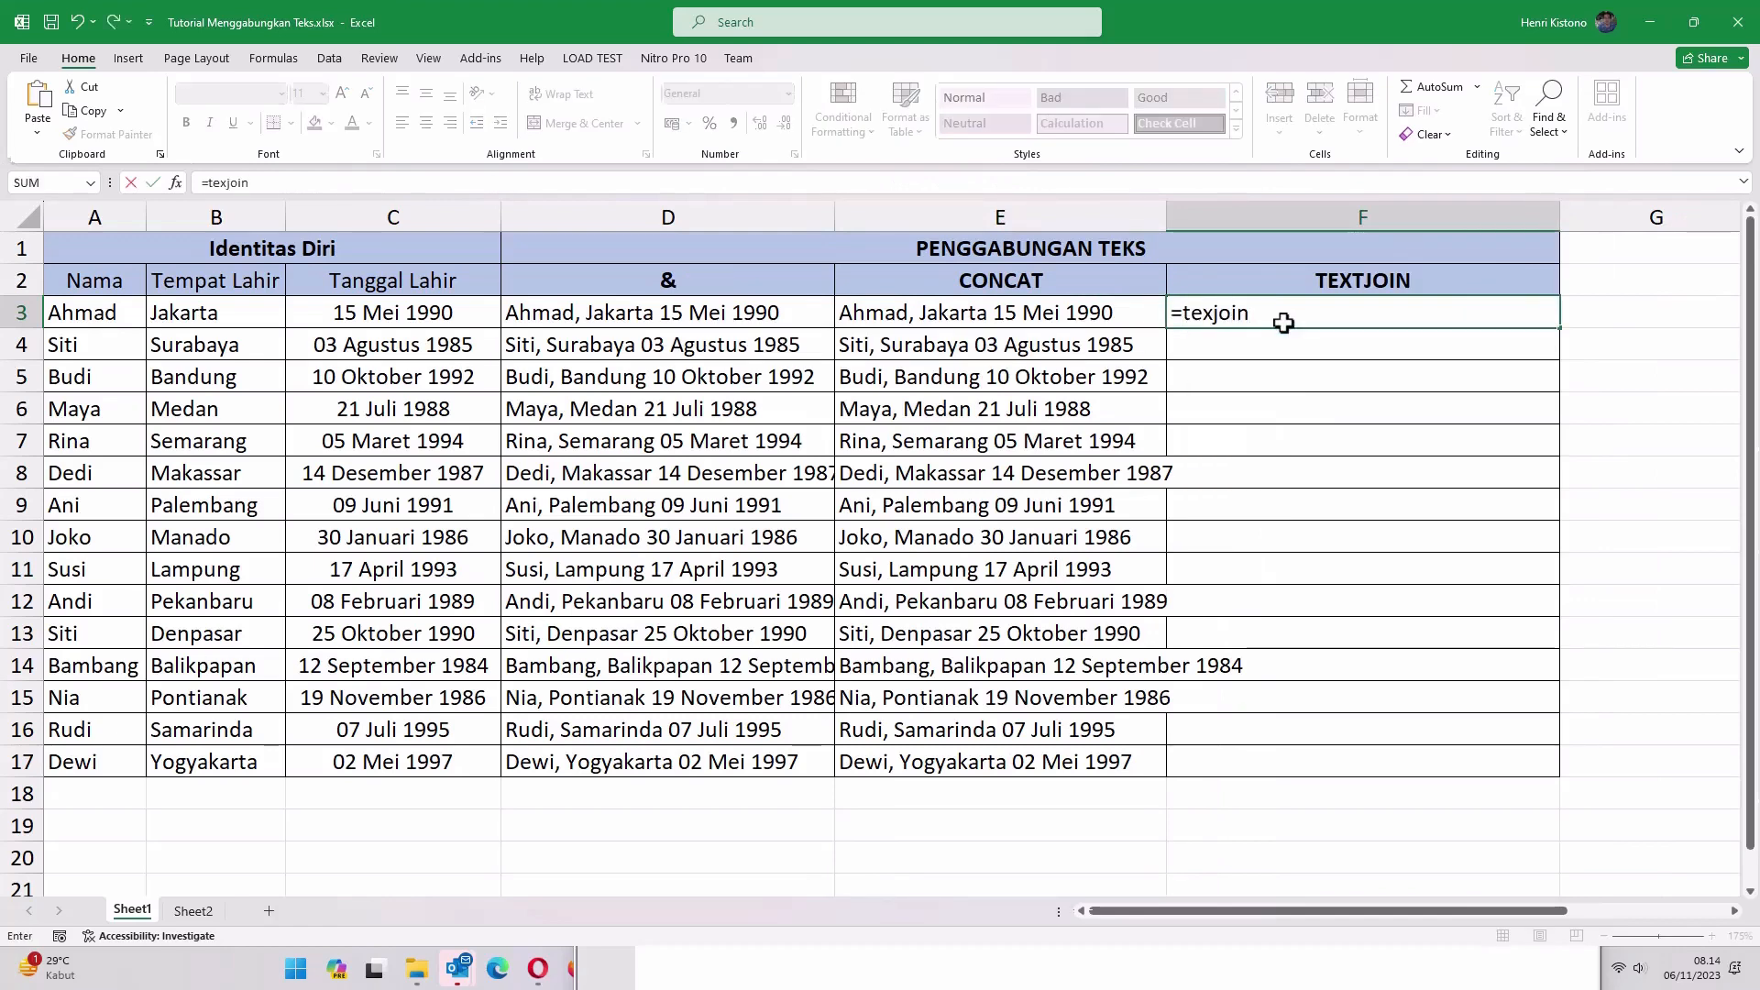
{"action": "key", "text": "BackSpace"}
{"action": "key", "text": "BackSpace"}
{"action": "key", "text": "BackSpace"}
{"action": "key", "text": "BackSpace"}
{"action": "type", "text": "t"}
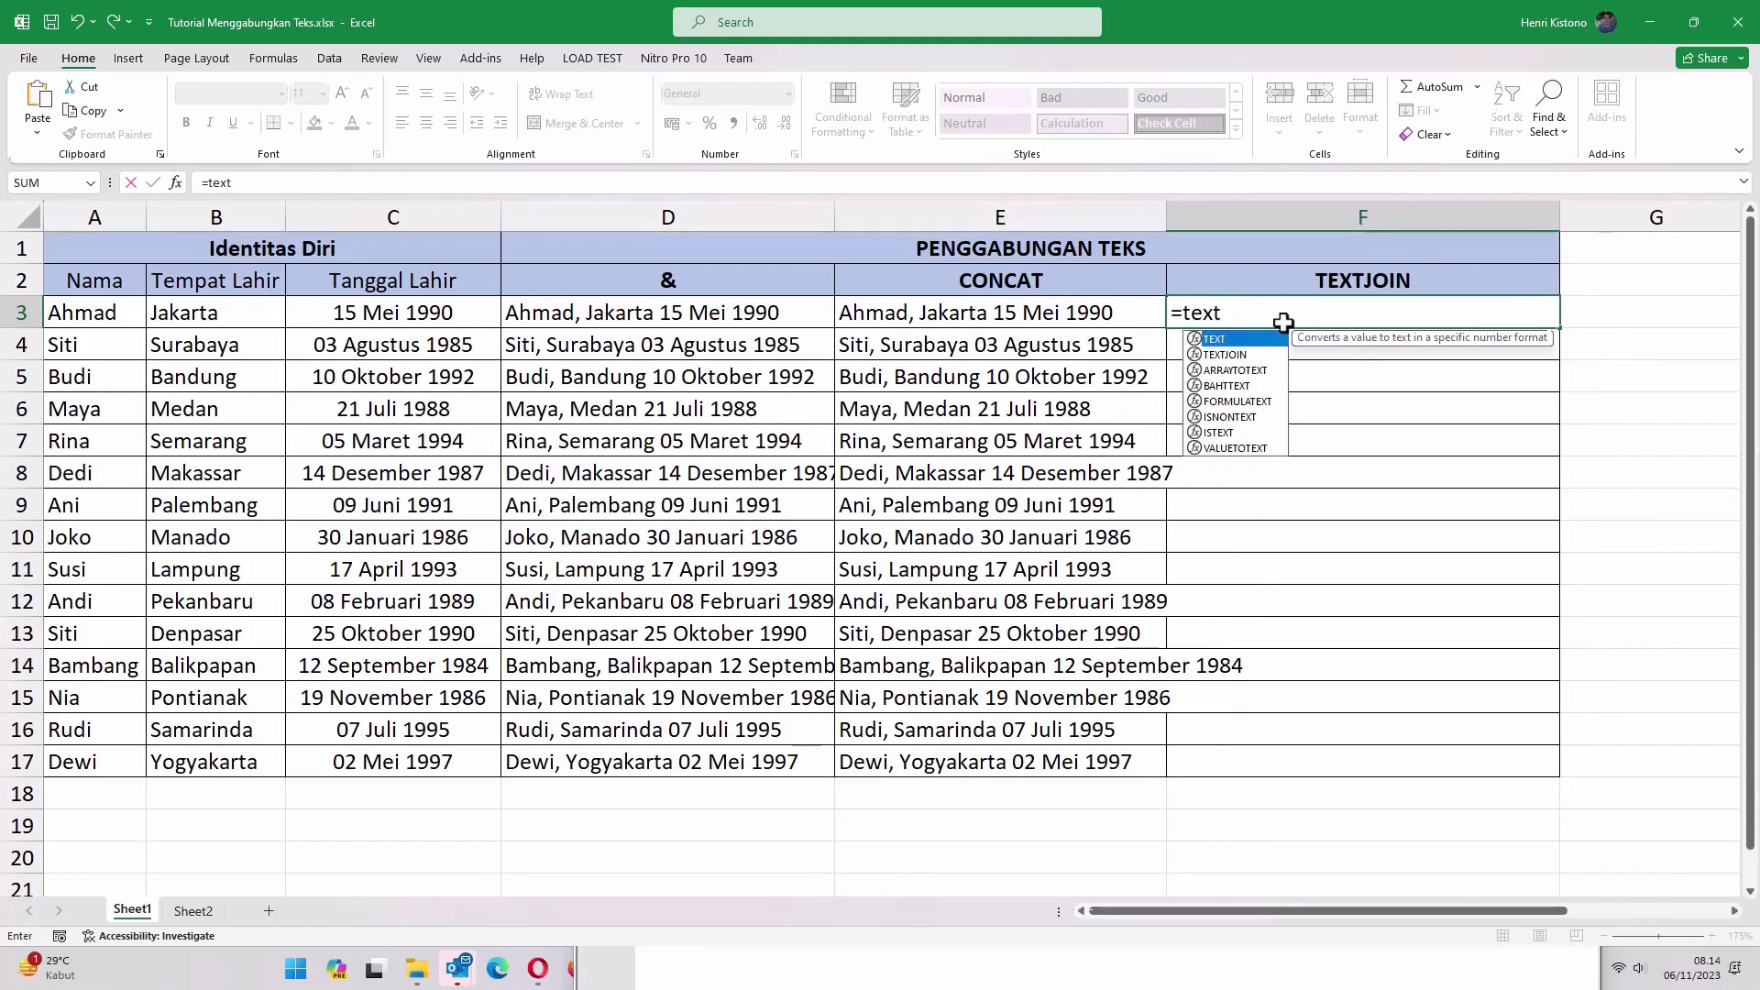
{"action": "type", "text": "join("}
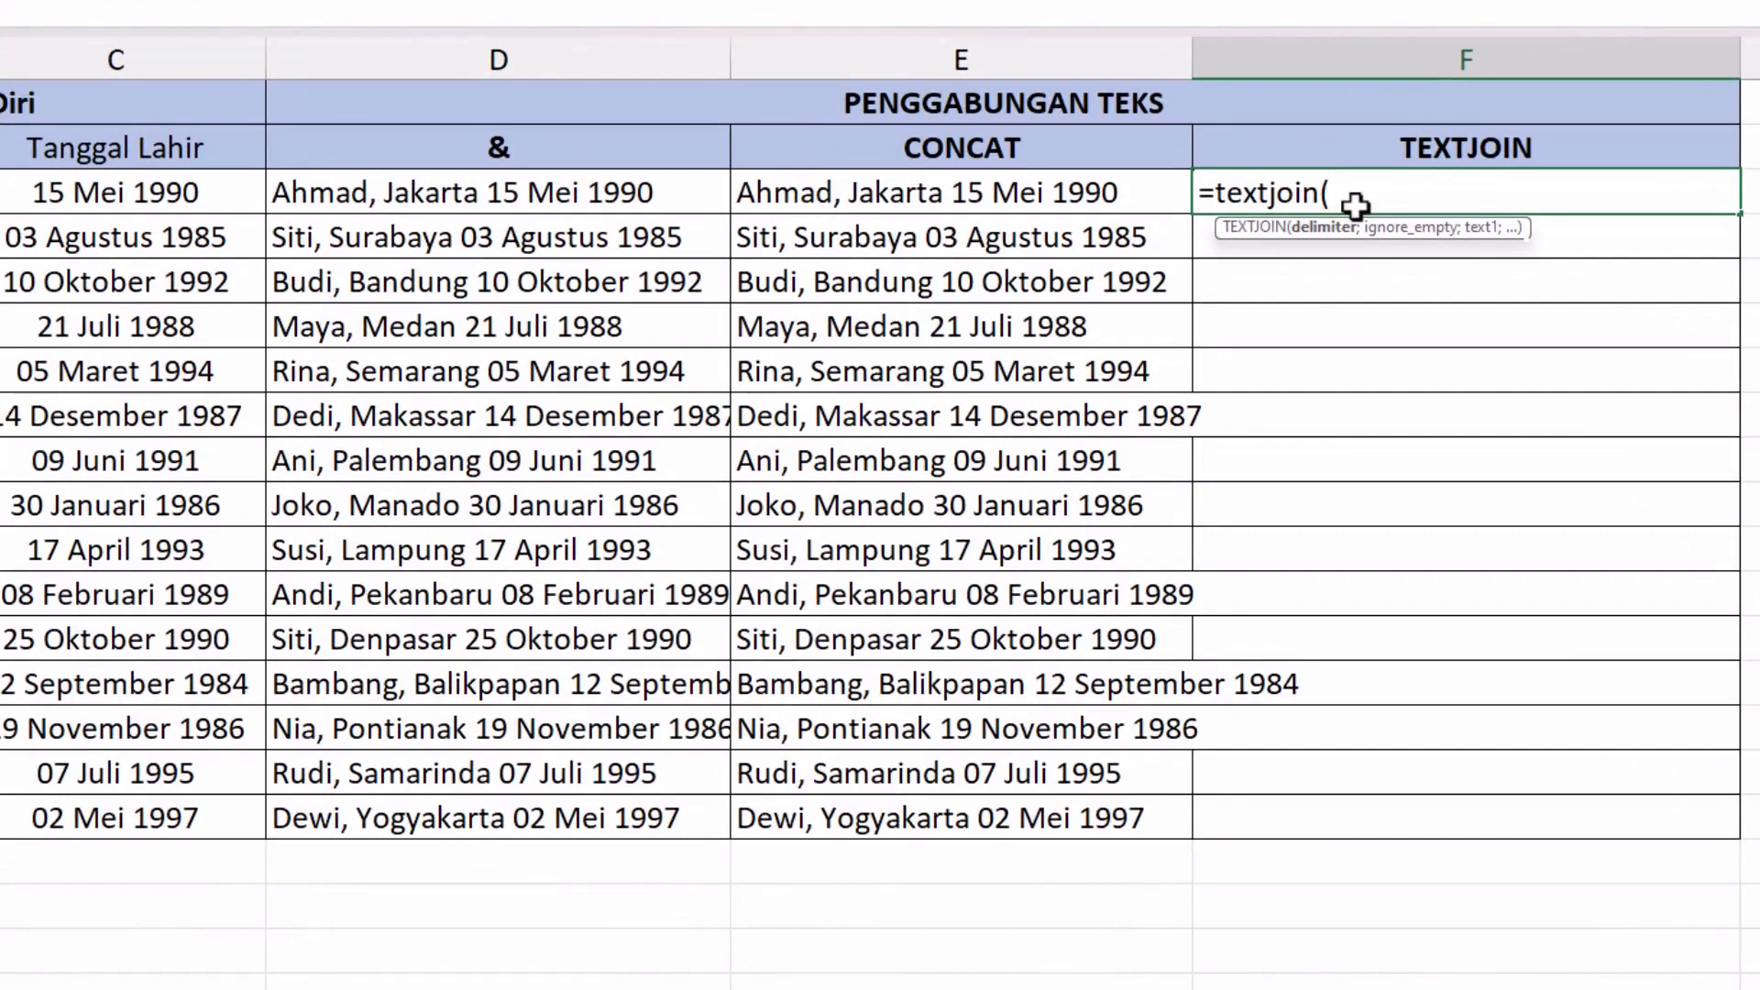
{"action": "type", "text": "\" \";"}
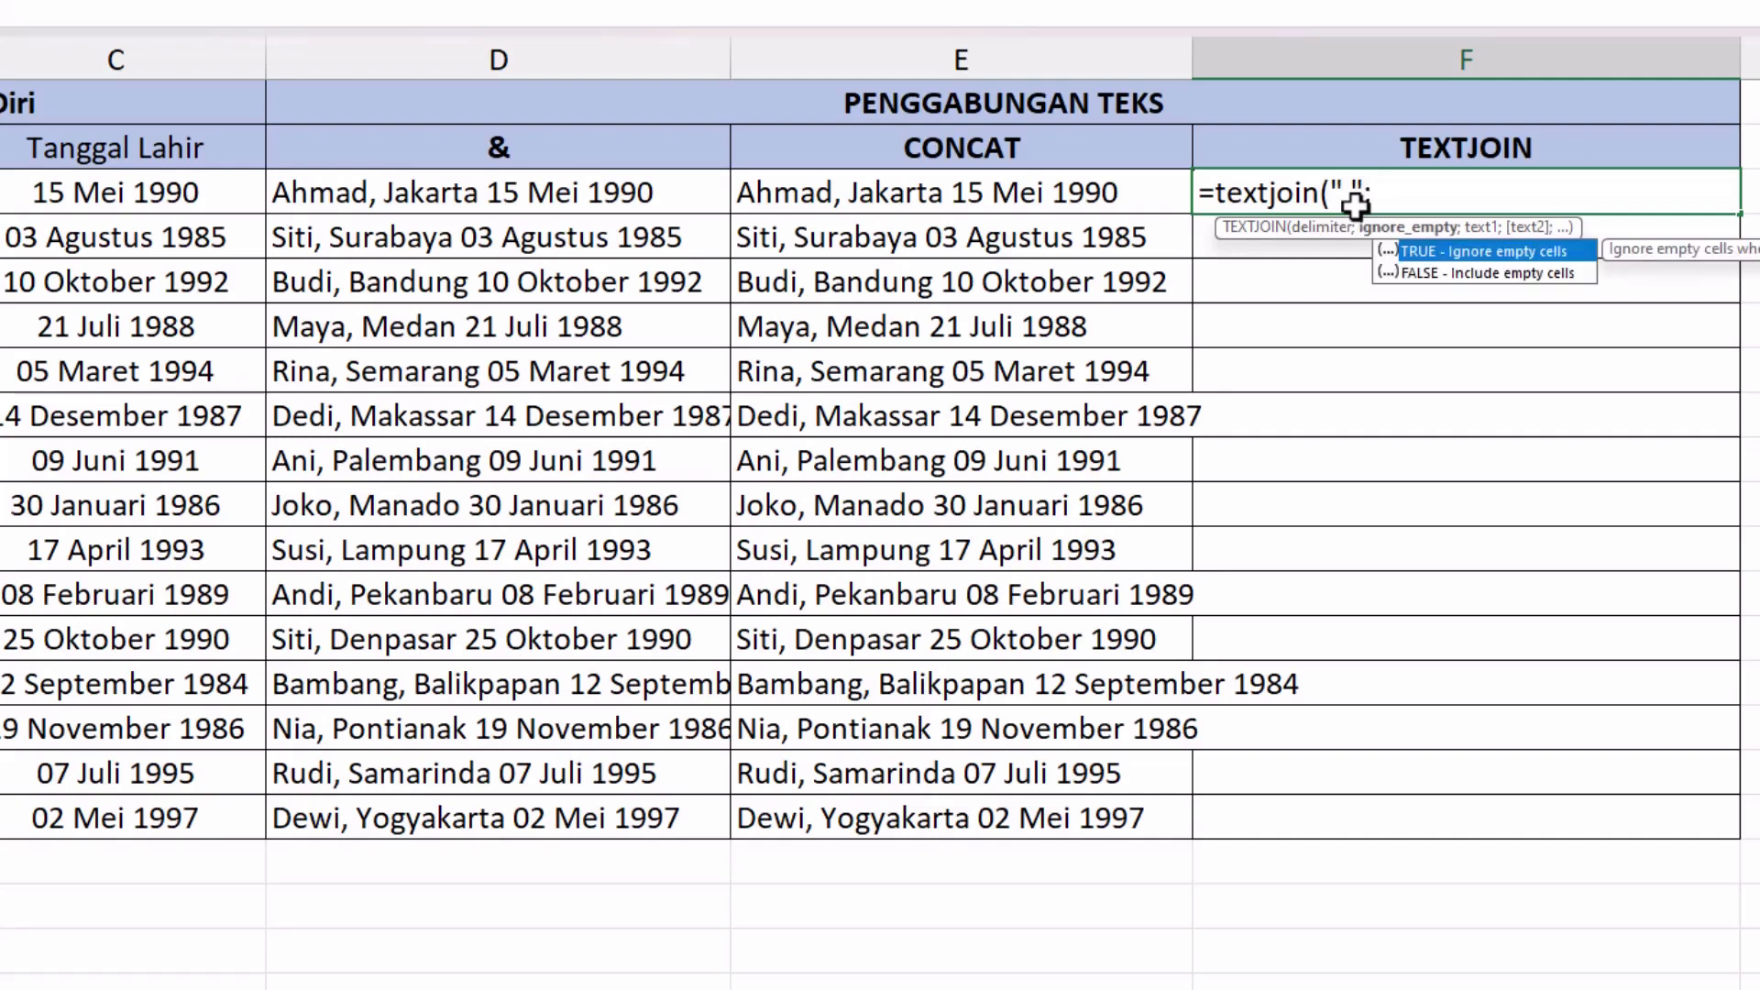
{"action": "type", "text": "true;"}
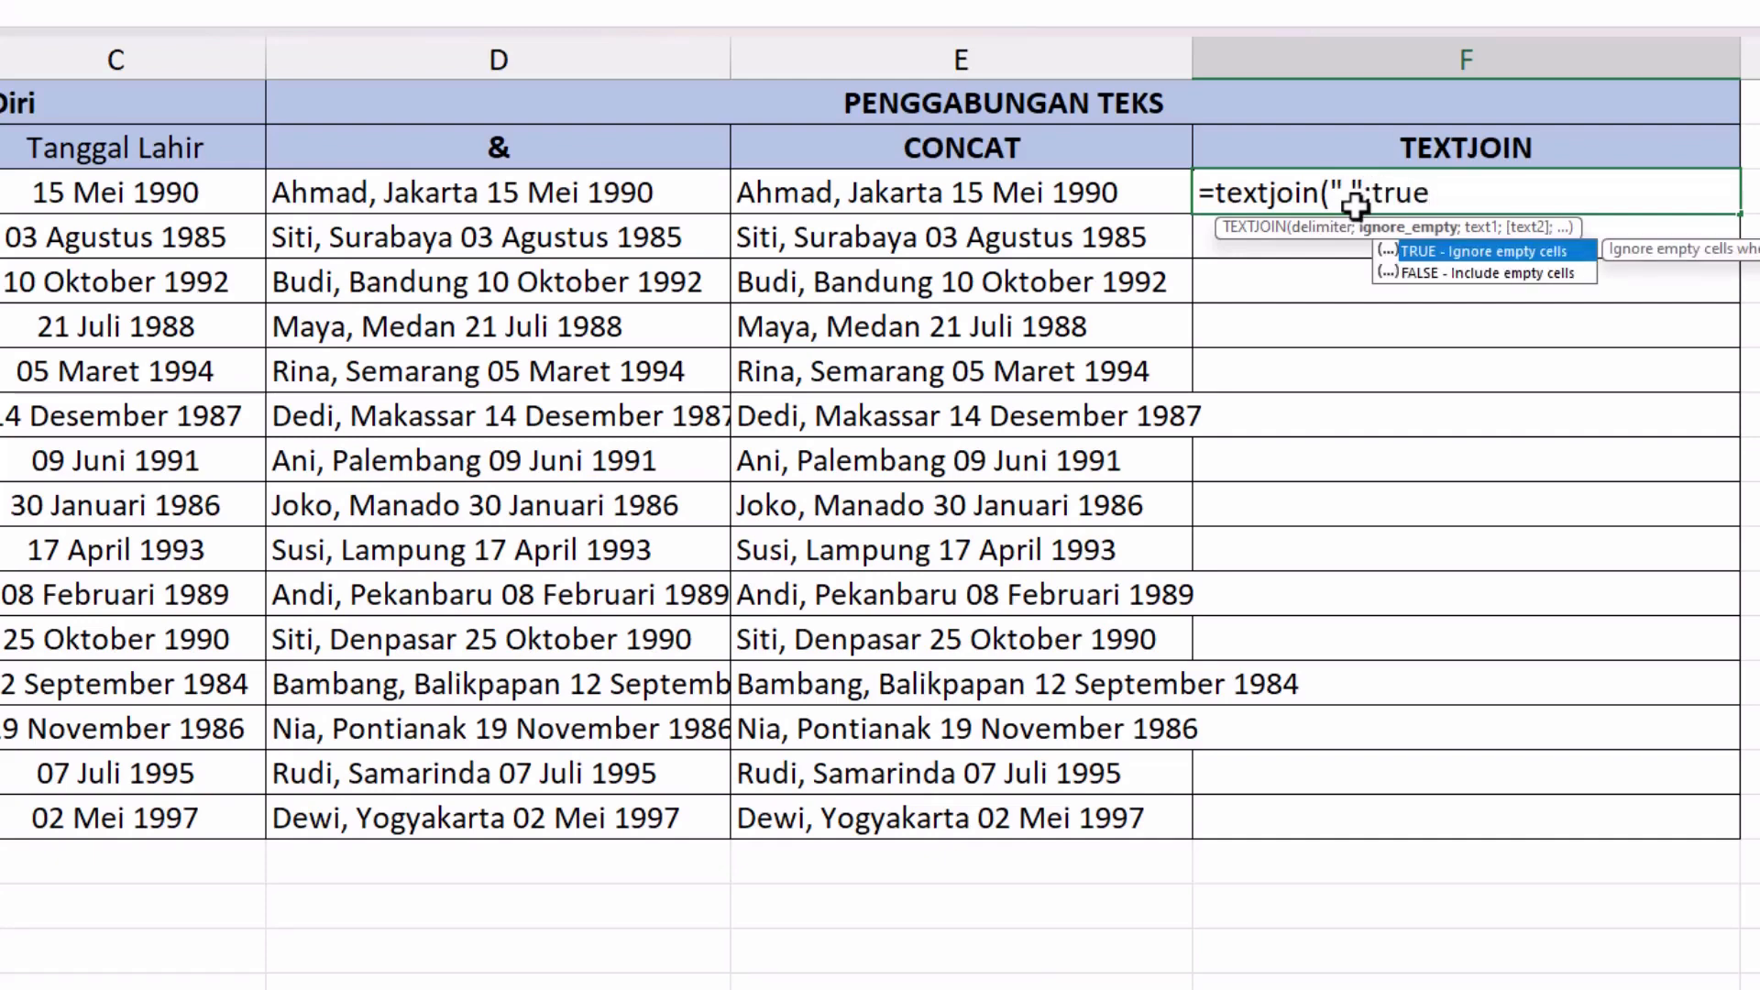